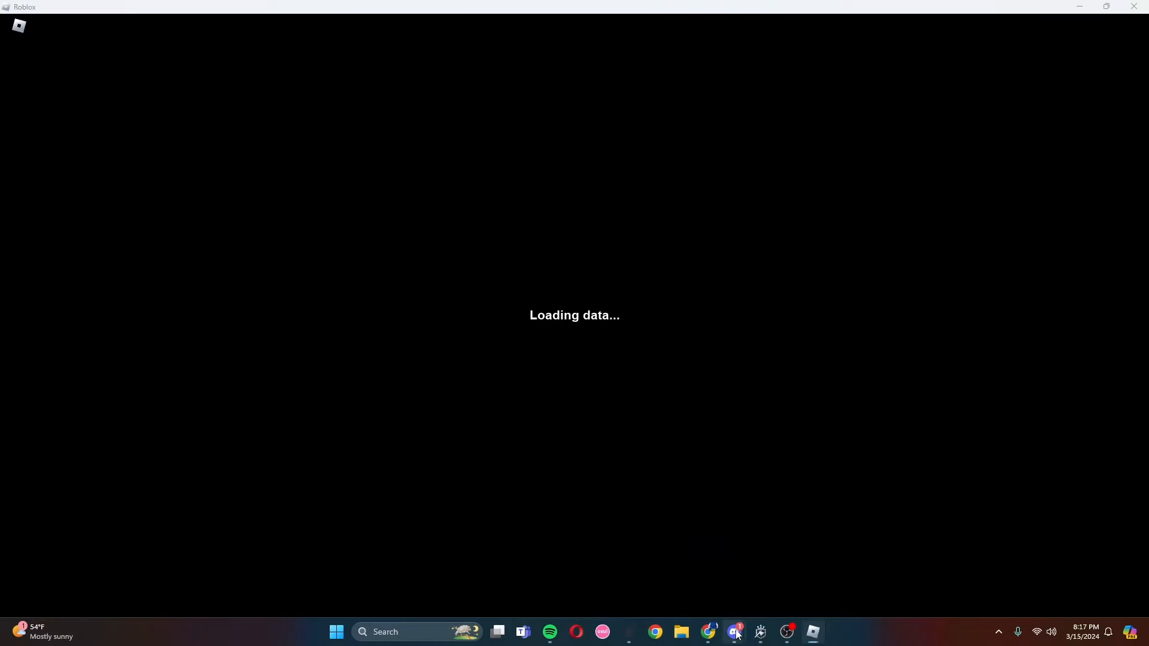
# - Check the Project Smash Wizard update log in Discord, then return to the loaded Roblox lobby
pyautogui.moveTo(735, 632)
pyautogui.click(695, 544)
pyautogui.moveTo(812, 632)
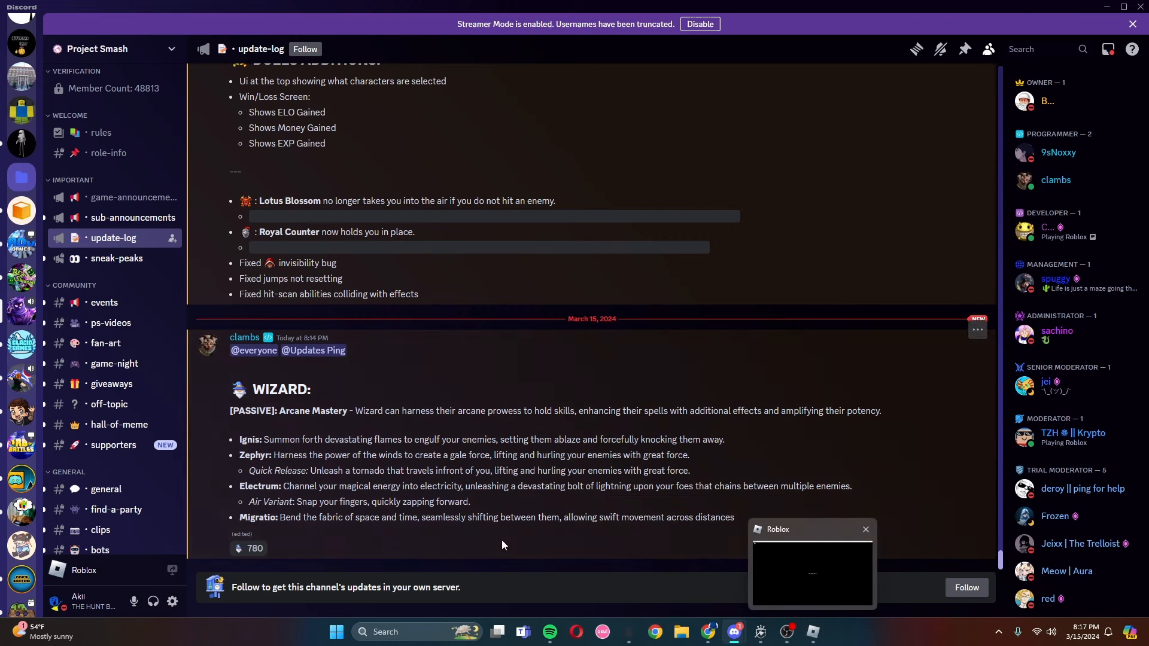
pyautogui.click(812, 565)
# - Walk to the Wizard stand, buy and equip the class, then enter the battle map with F
pyautogui.press('w')
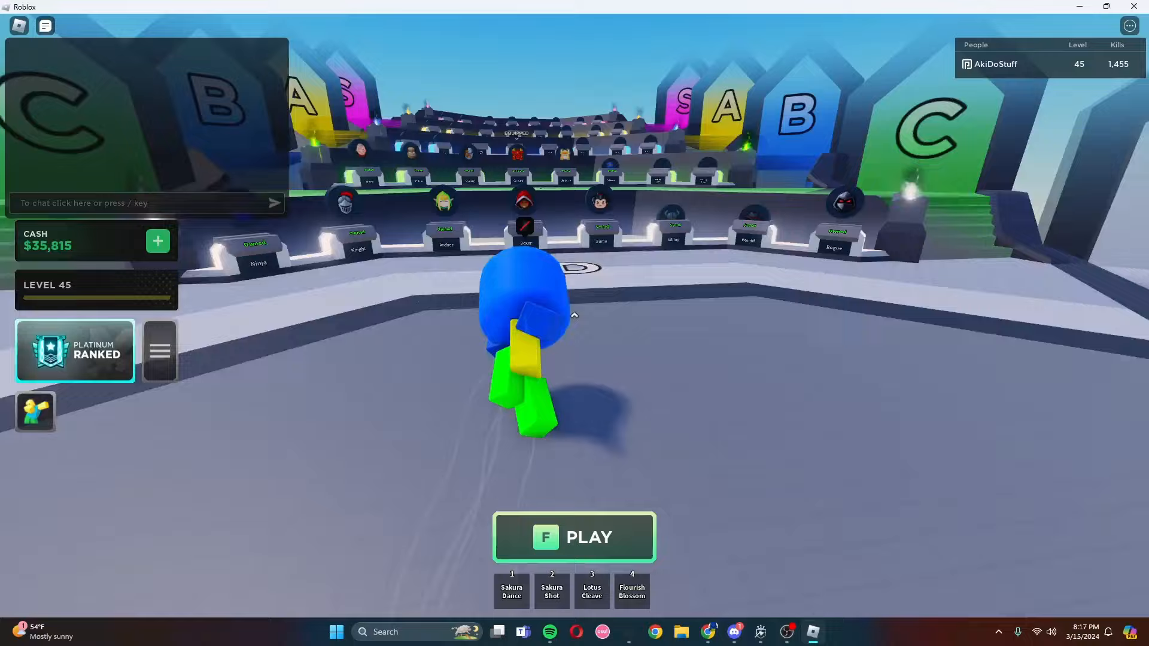
pyautogui.press('w')
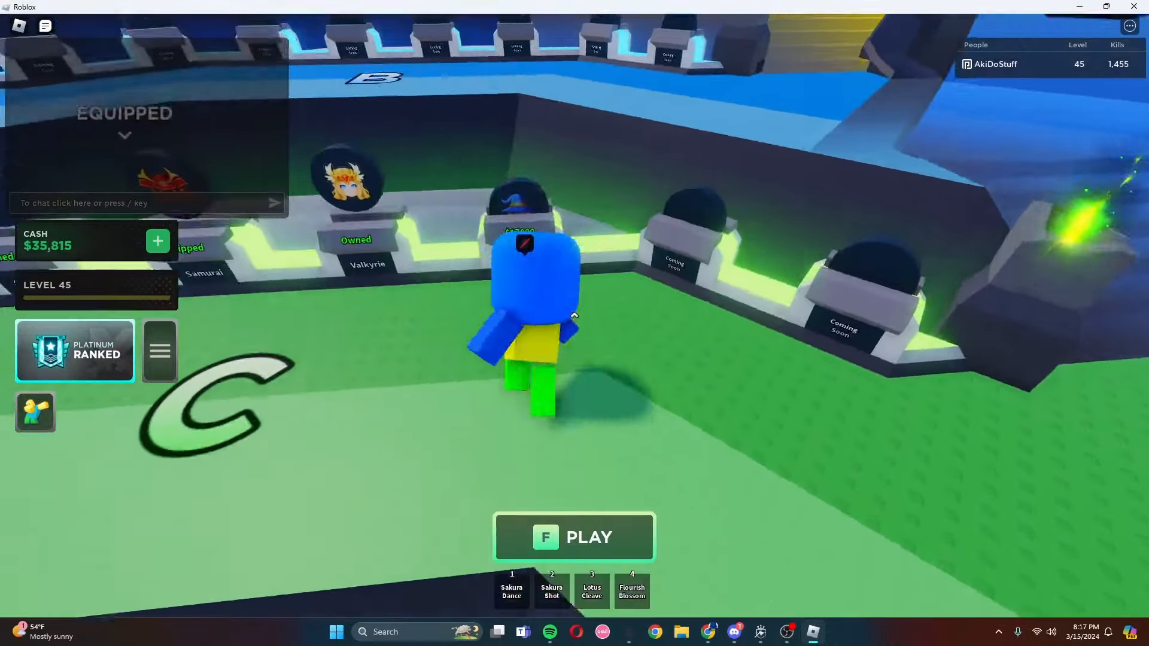
pyautogui.press('e')
pyautogui.press('w')
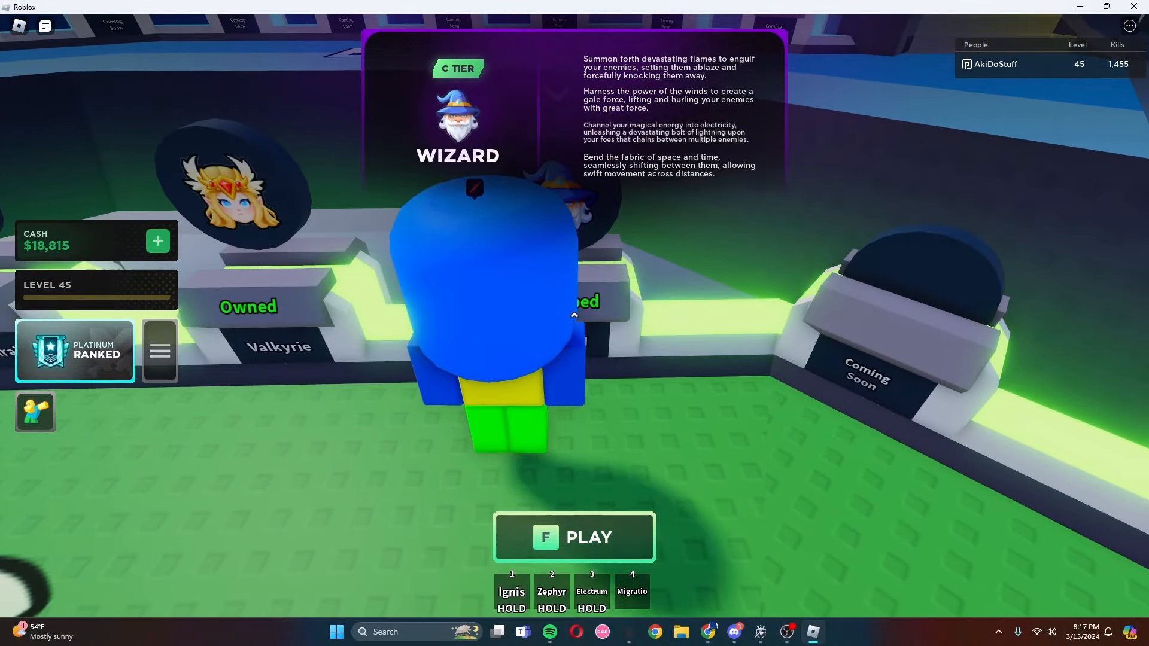
pyautogui.press('f')
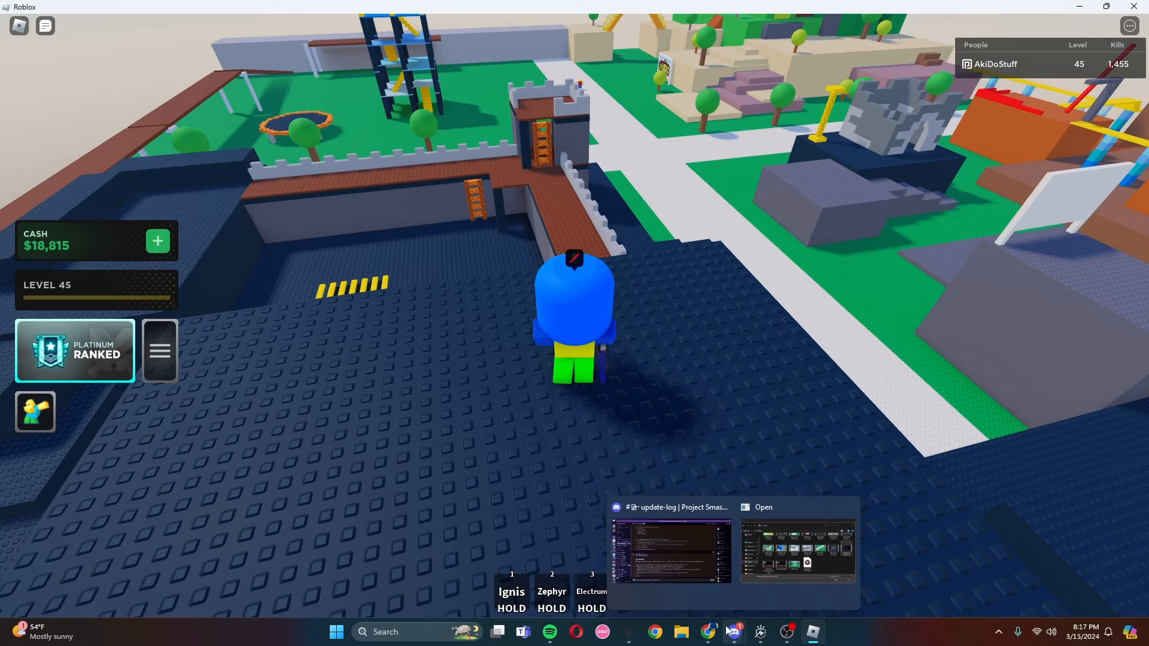
# - Leave the starting platform and run down the white path to the training dummy
pyautogui.press('q')
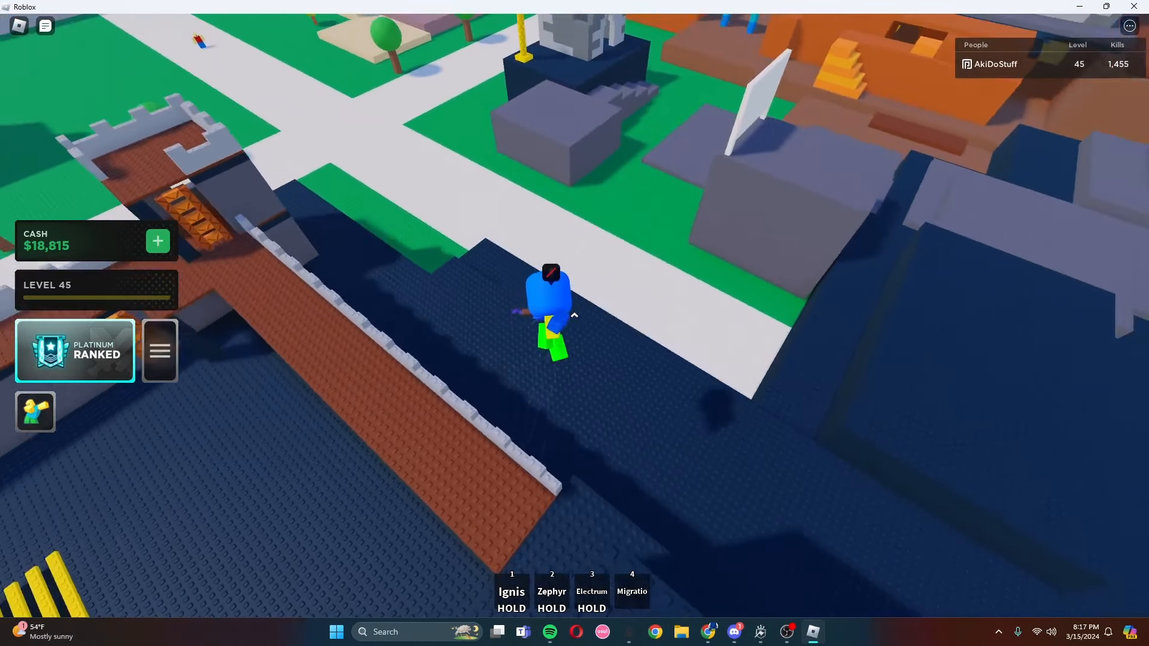
pyautogui.press('w')
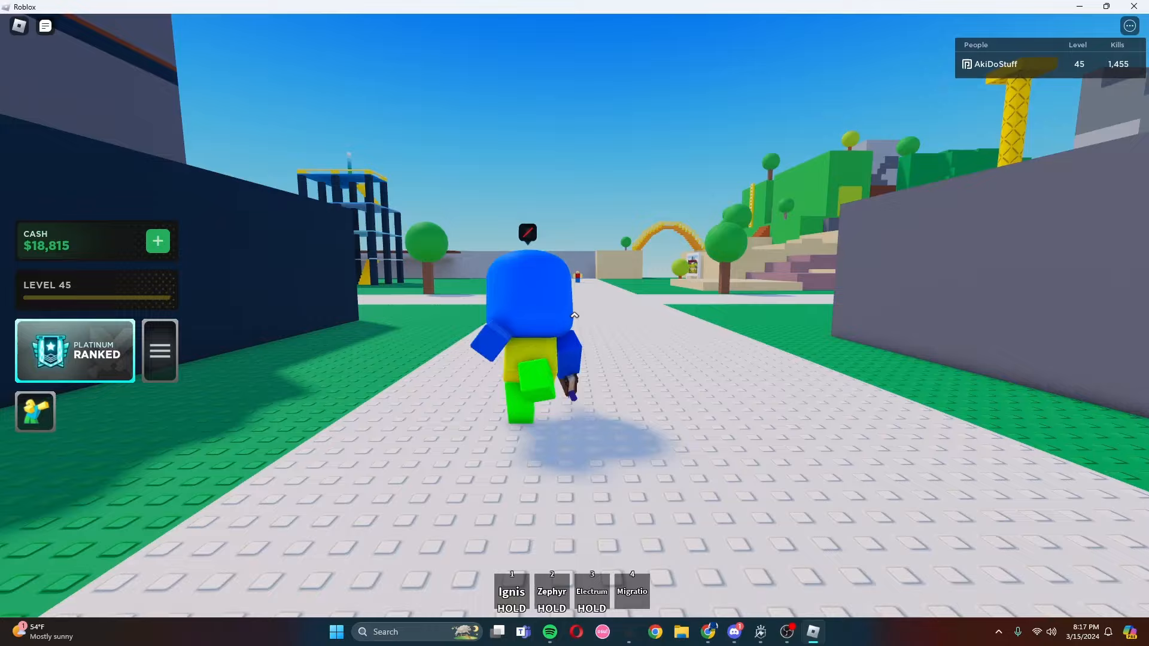
pyautogui.press('w')
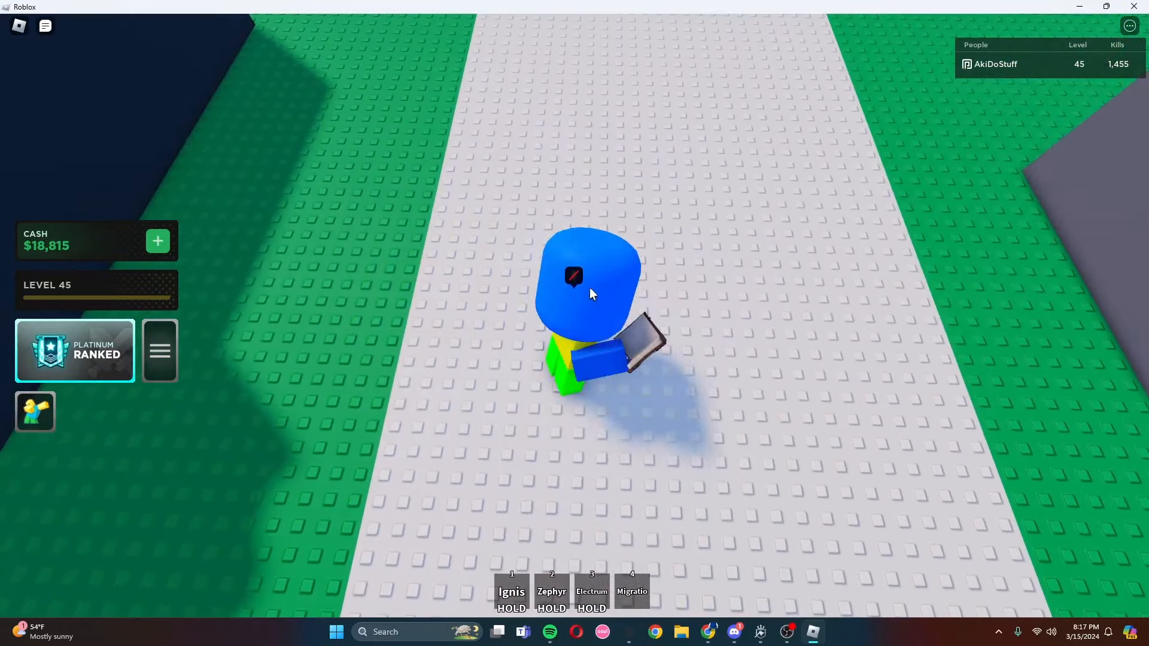
pyautogui.press('w')
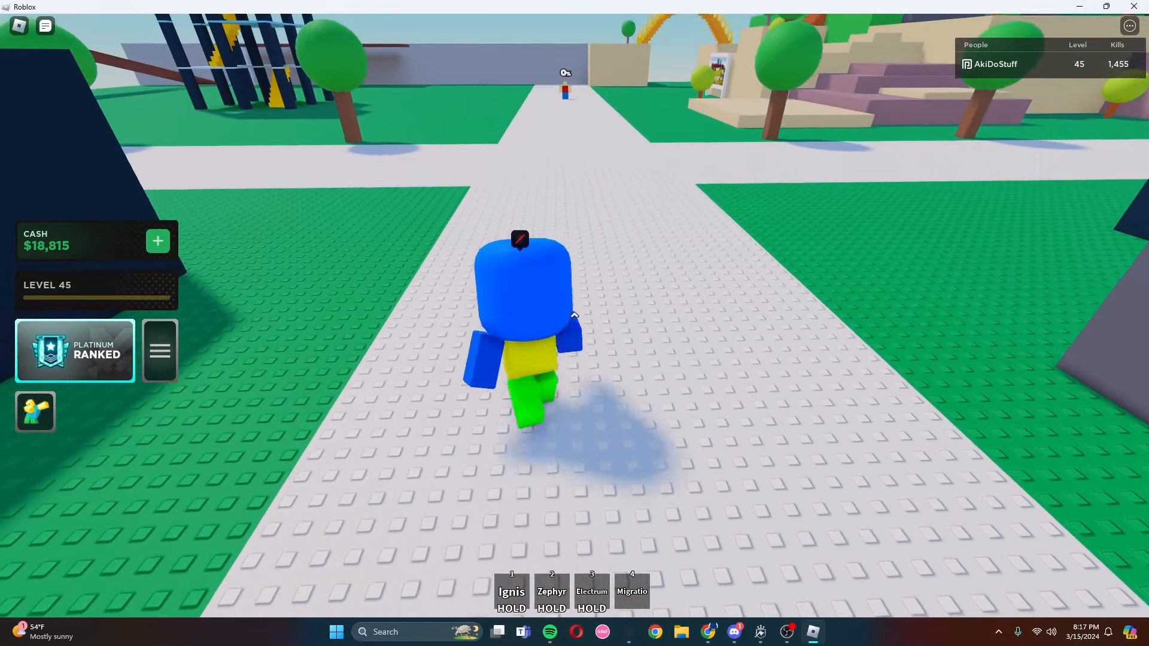
pyautogui.press('w')
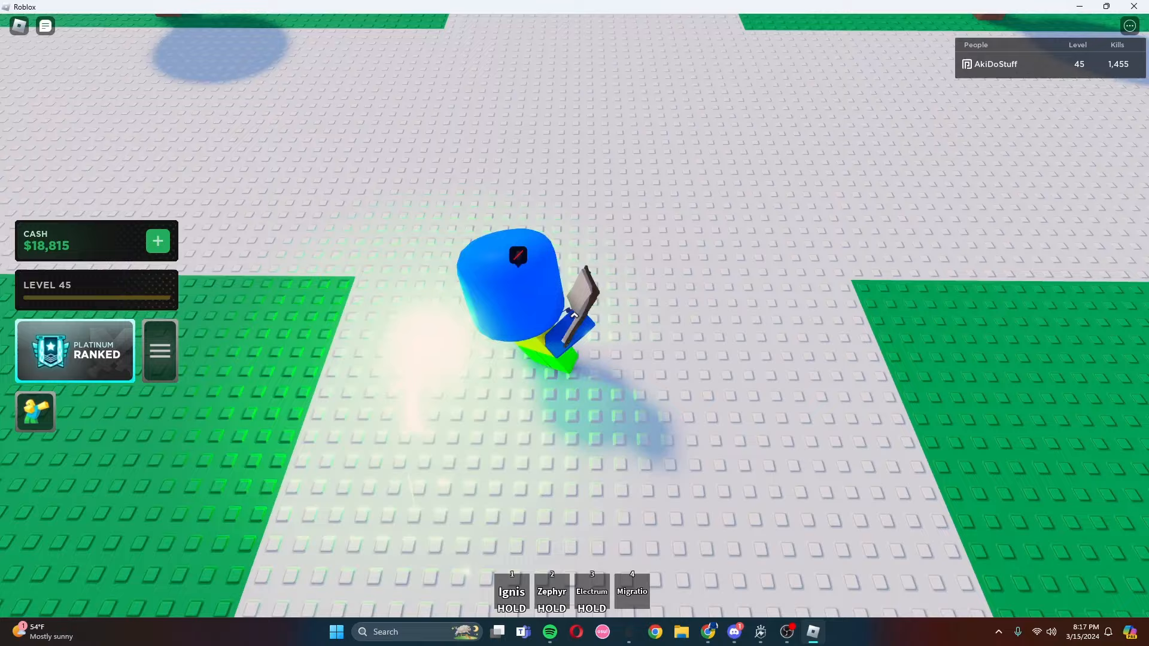
pyautogui.press('w')
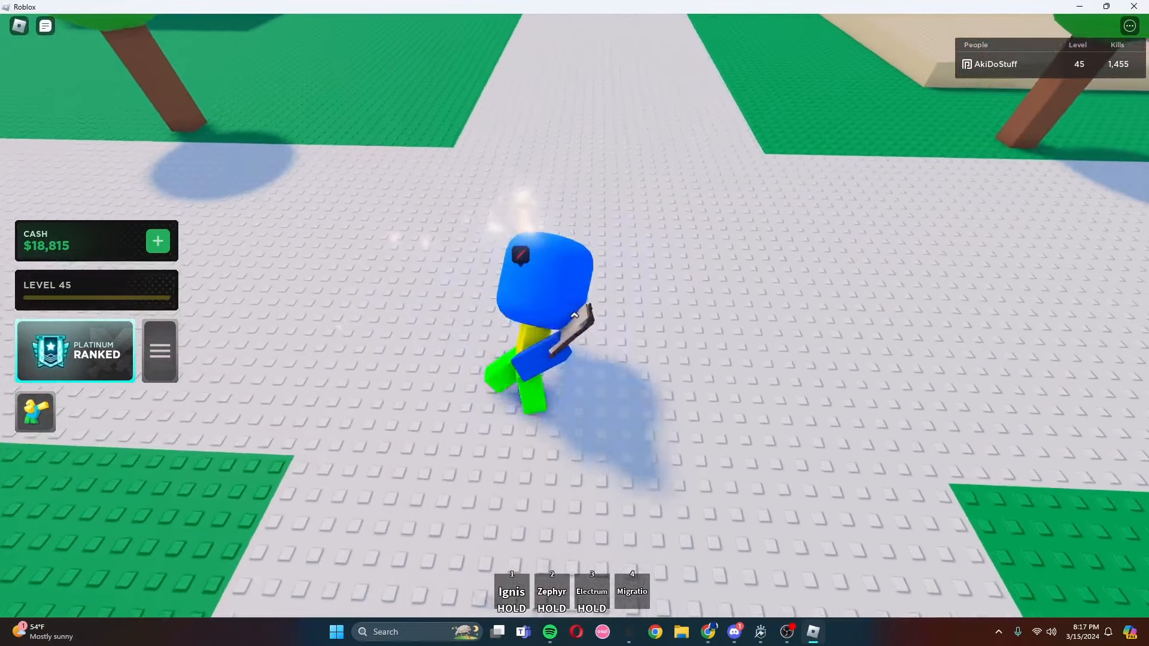
pyautogui.press('w')
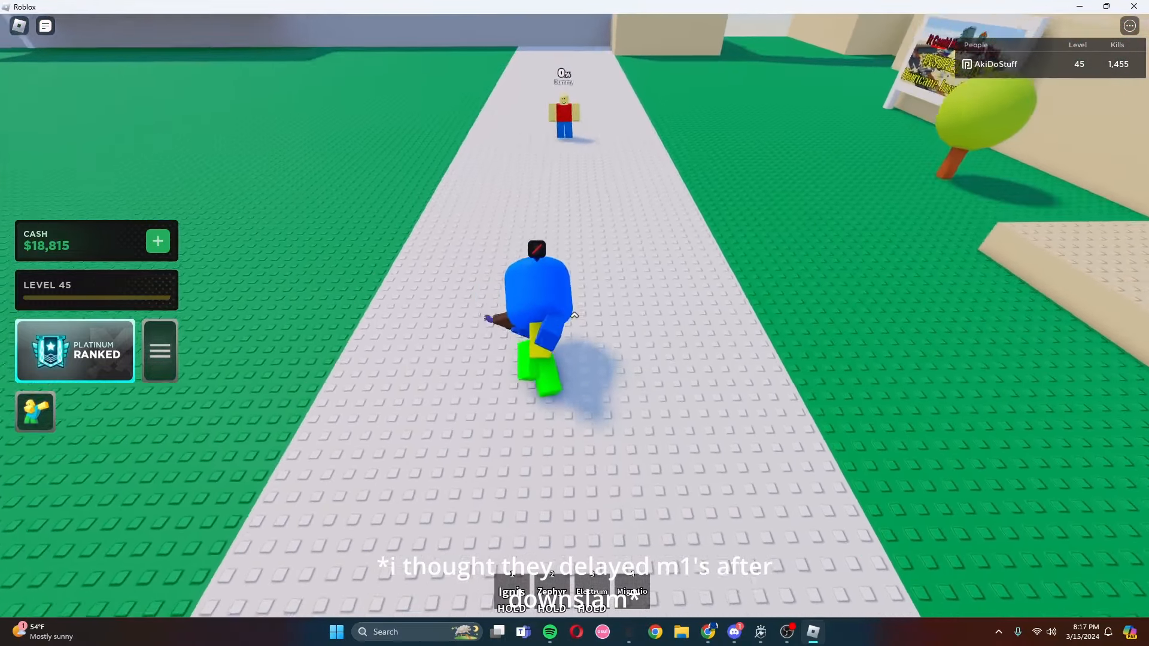
pyautogui.press('w')
# - Land the first M1 combo on the dummy, raising it to 23%, and chase it toward the bridge
pyautogui.click(573, 314)
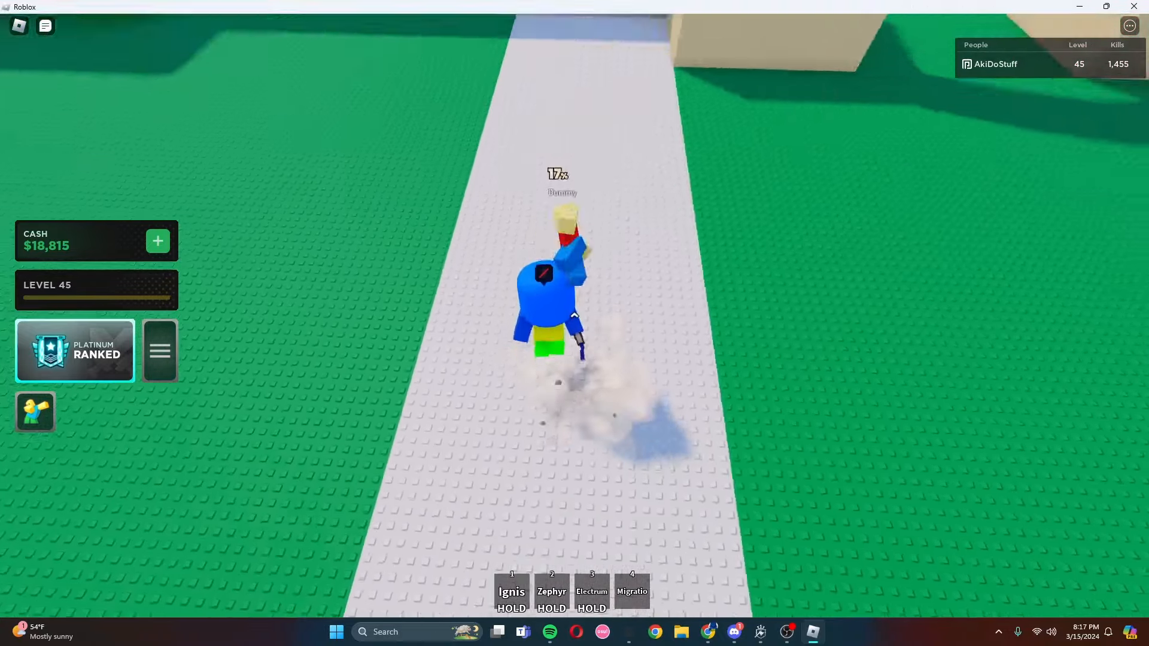
pyautogui.click(574, 315)
pyautogui.click(573, 315)
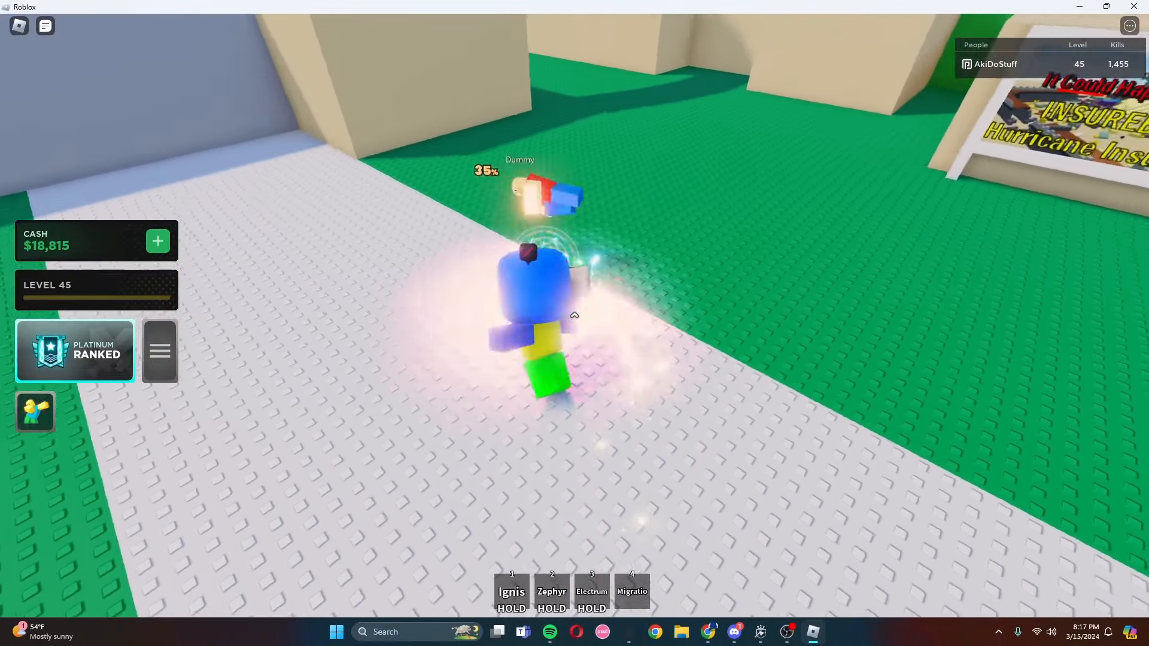
pyautogui.press('w')
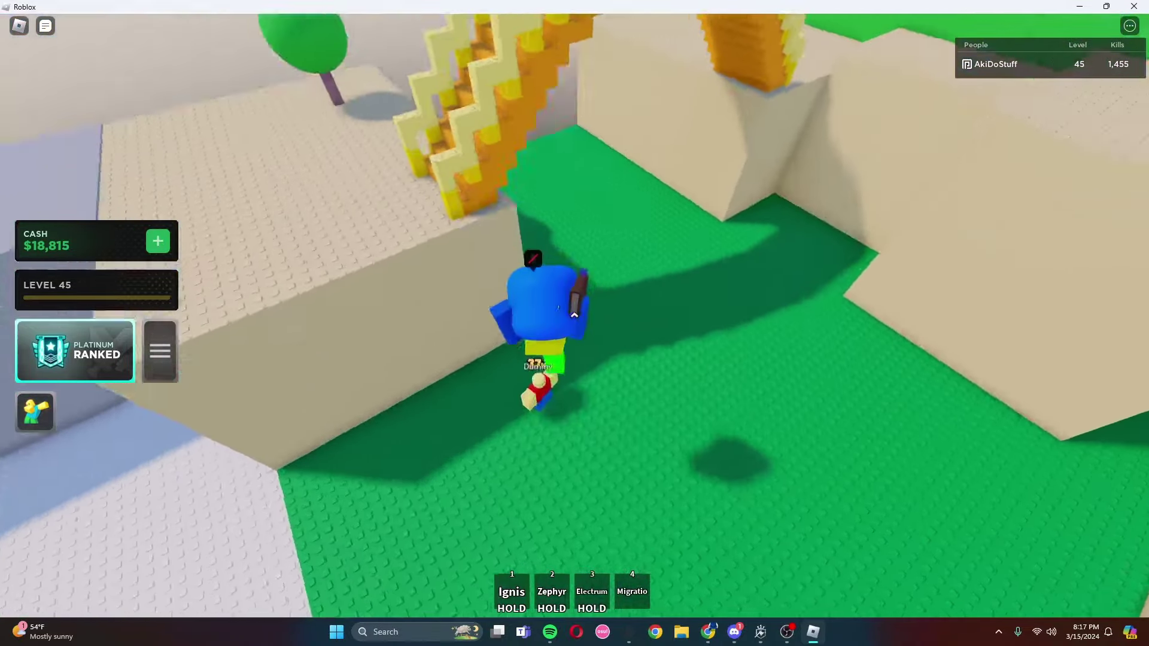
# - Keep M1-comboing and chasing the dummy until its damage reaches 75%
pyautogui.click(573, 315)
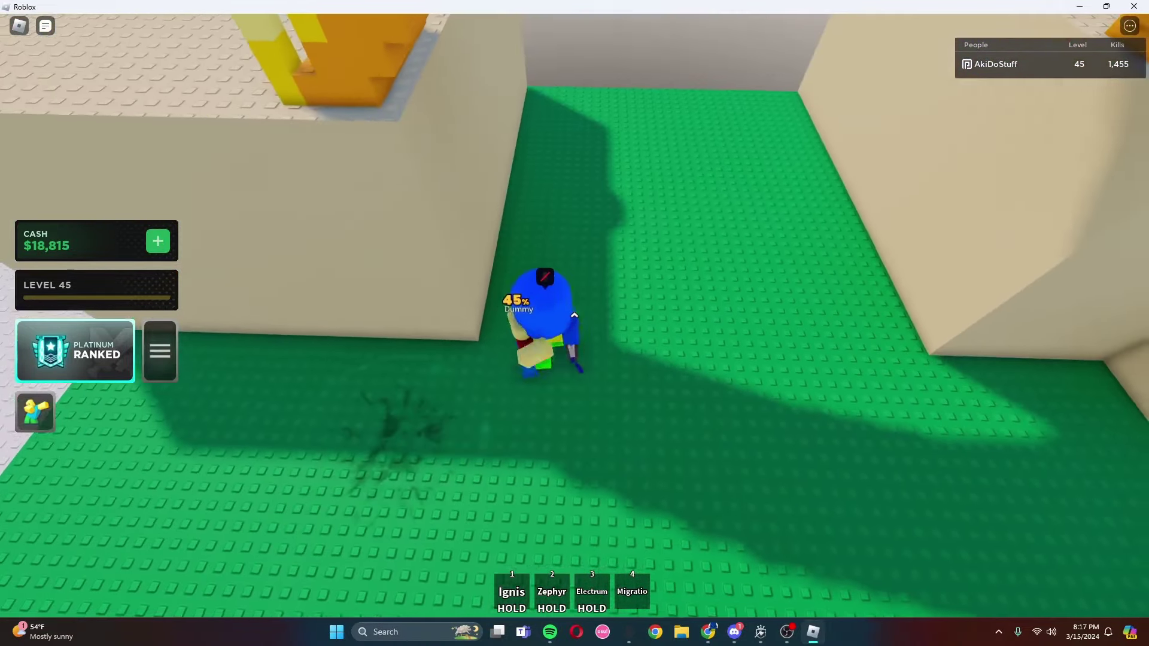
pyautogui.click(574, 316)
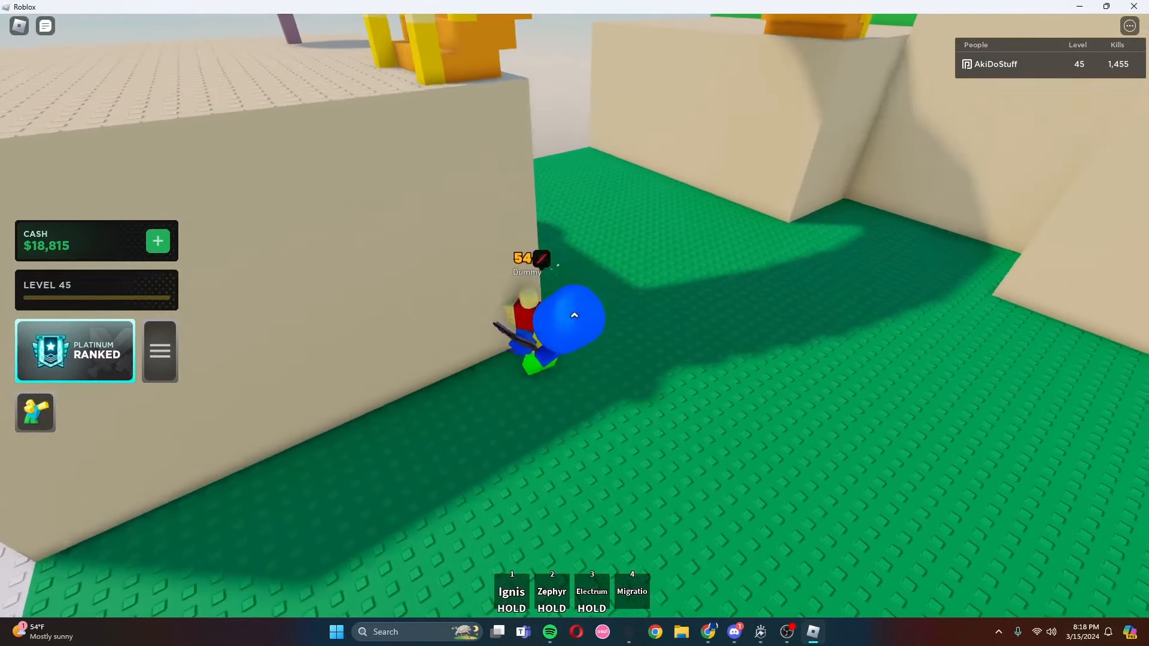
pyautogui.press('w')
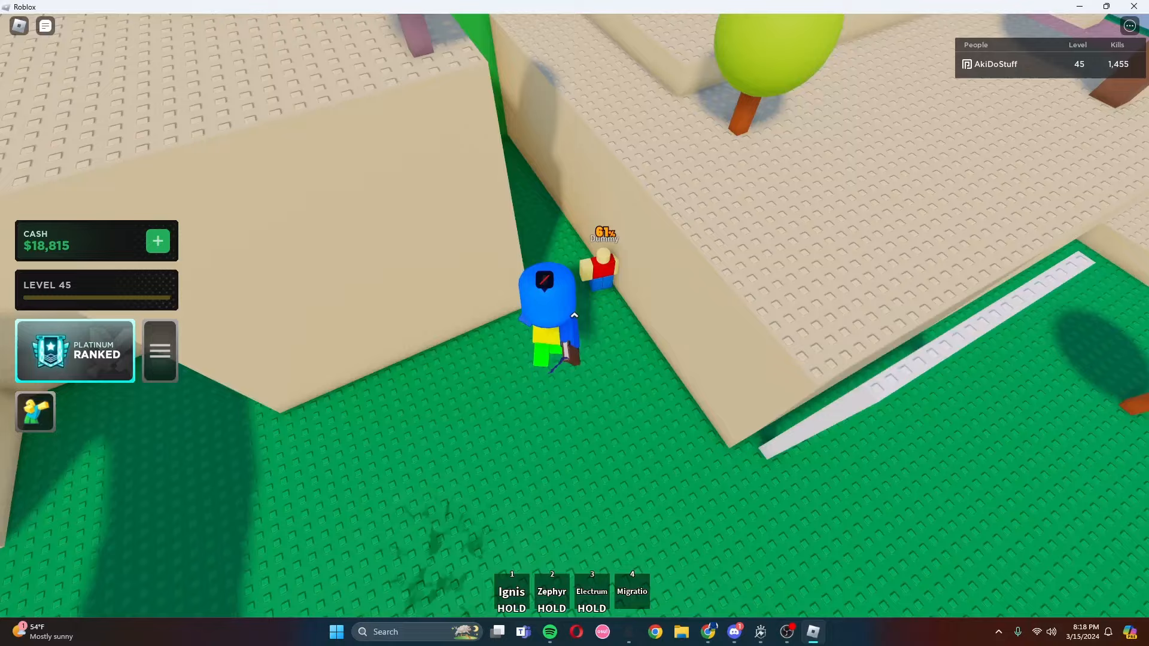
pyautogui.click(574, 316)
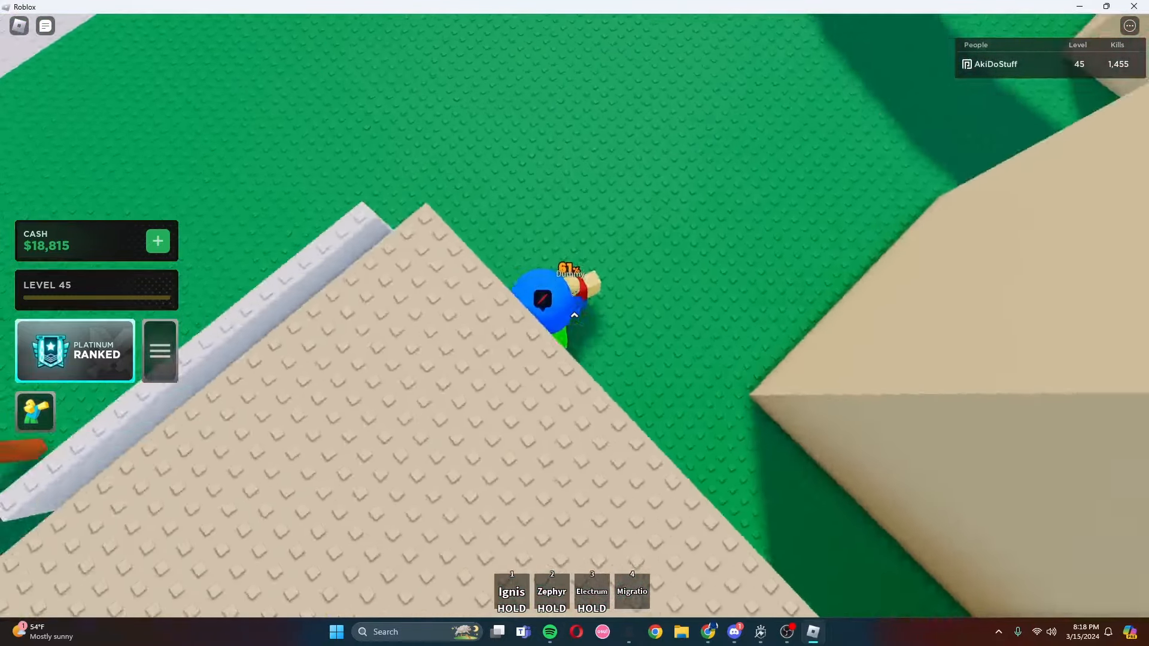
pyautogui.click(574, 315)
pyautogui.click(574, 316)
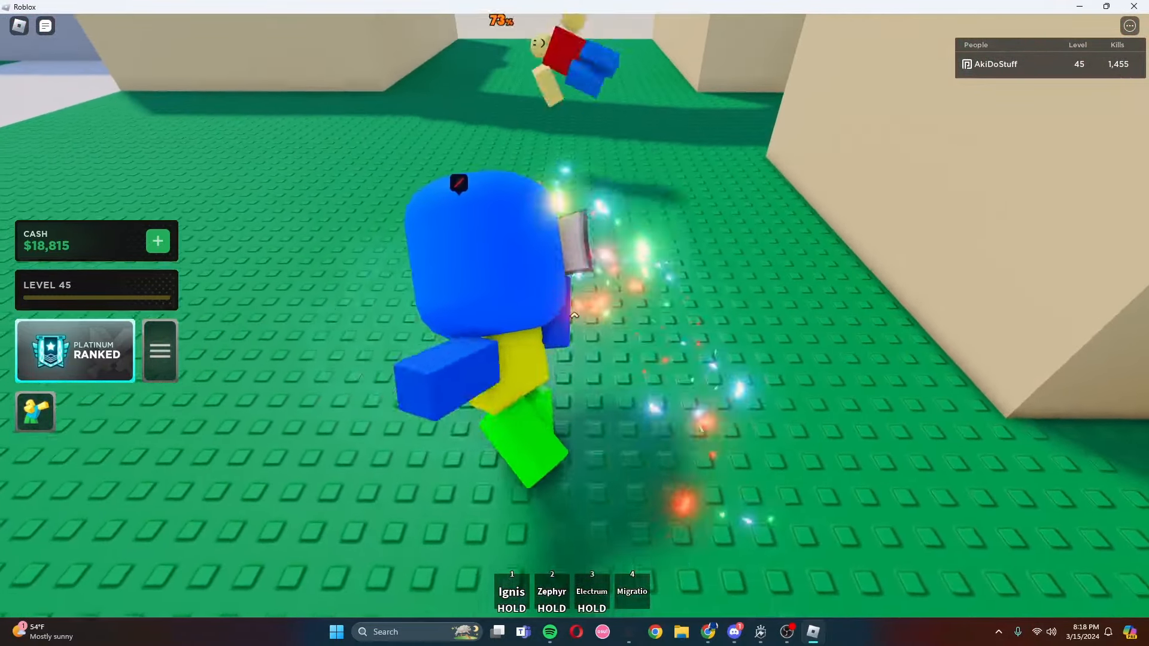
pyautogui.press('w')
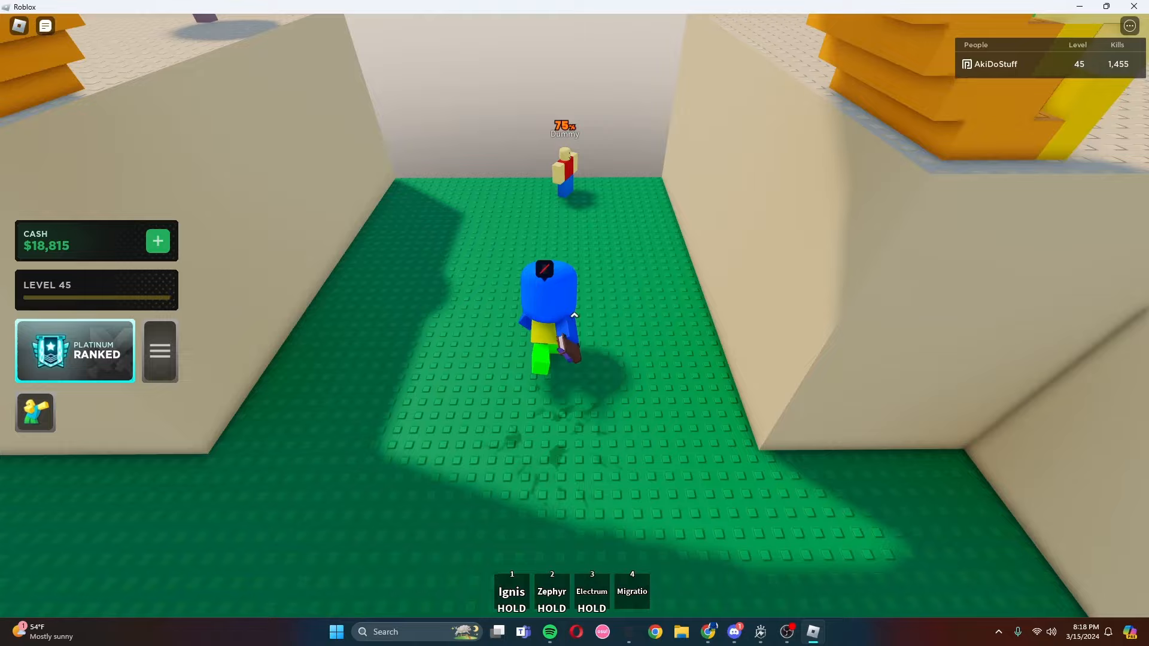
pyautogui.click(574, 316)
# - Cast Ignis, Zephyr, Electrum and Migratio in turn near the dummy
pyautogui.press('w')
pyautogui.press('1')
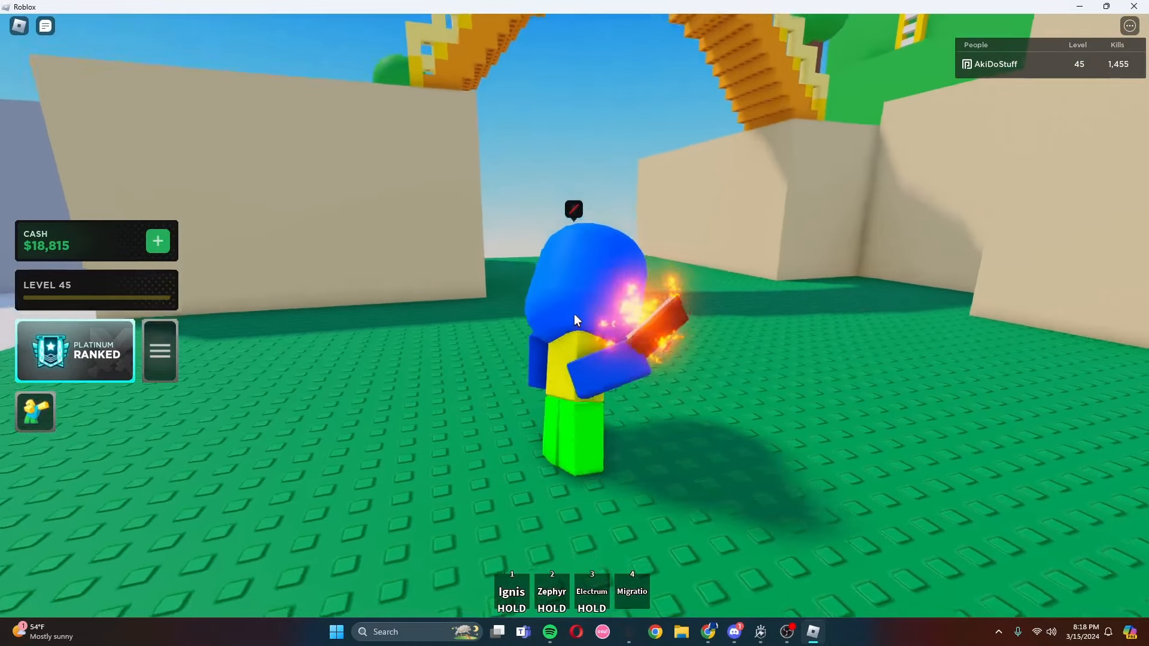
pyautogui.click(575, 320)
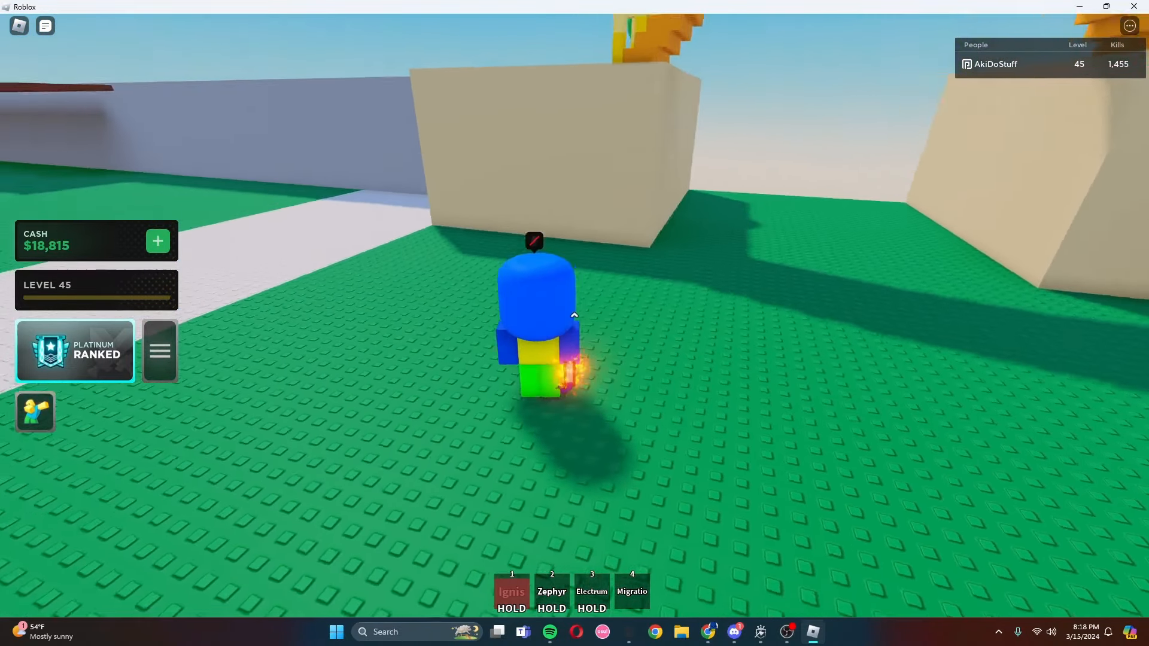
pyautogui.press('w')
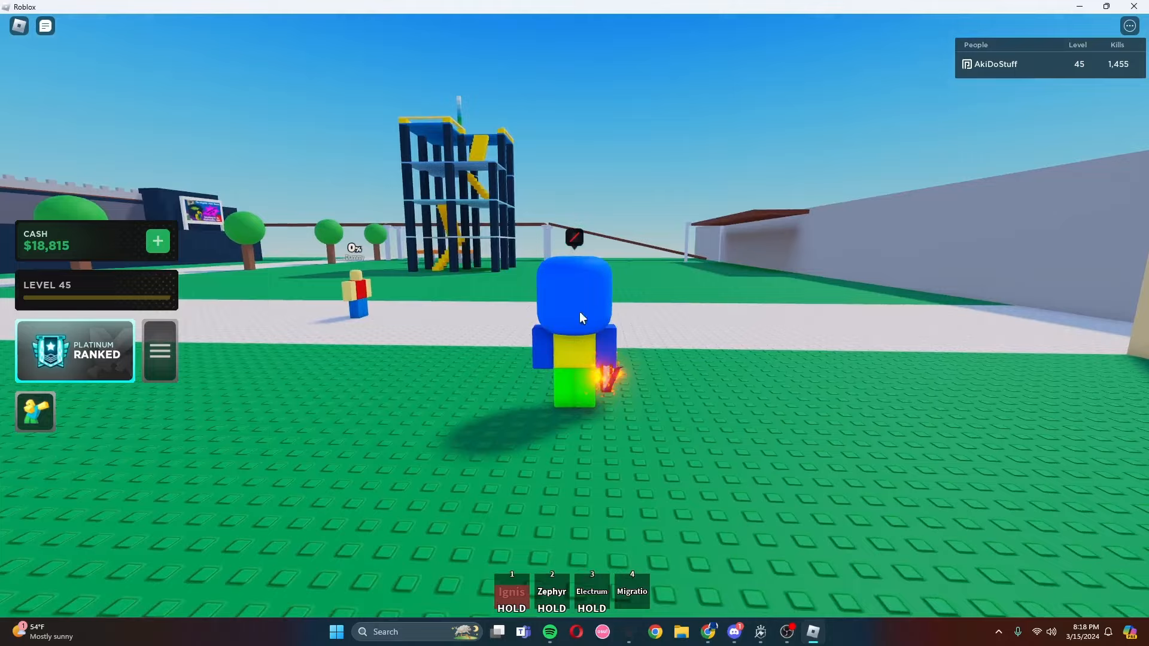
pyautogui.press('2')
pyautogui.press('w')
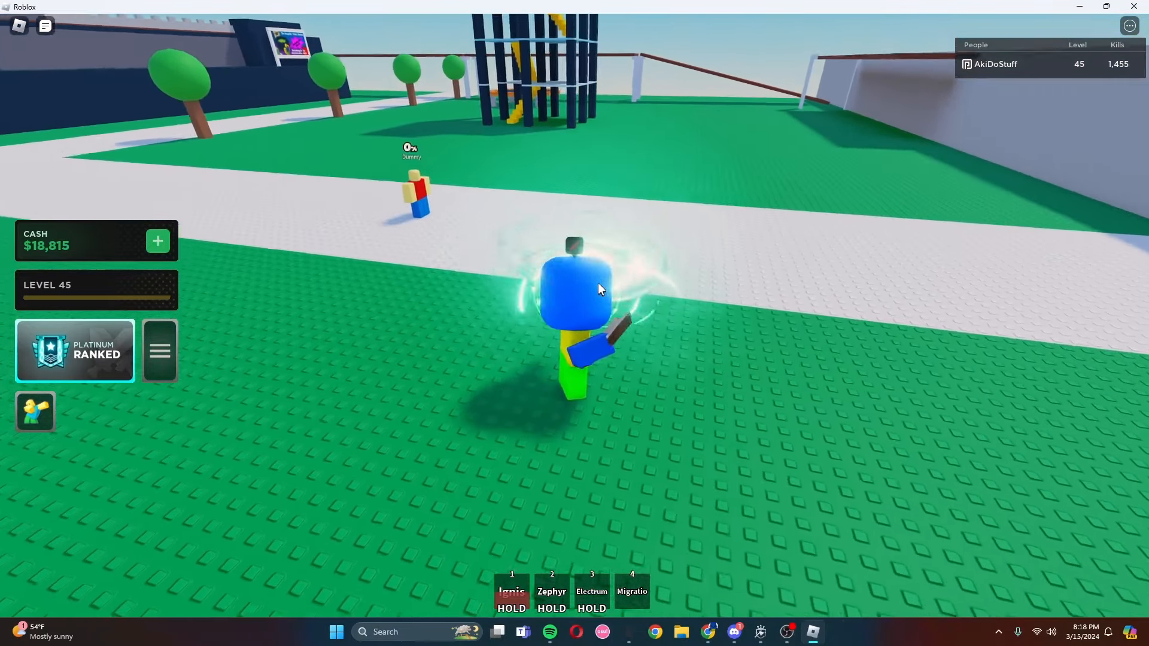
pyautogui.click(598, 282)
pyautogui.press('w')
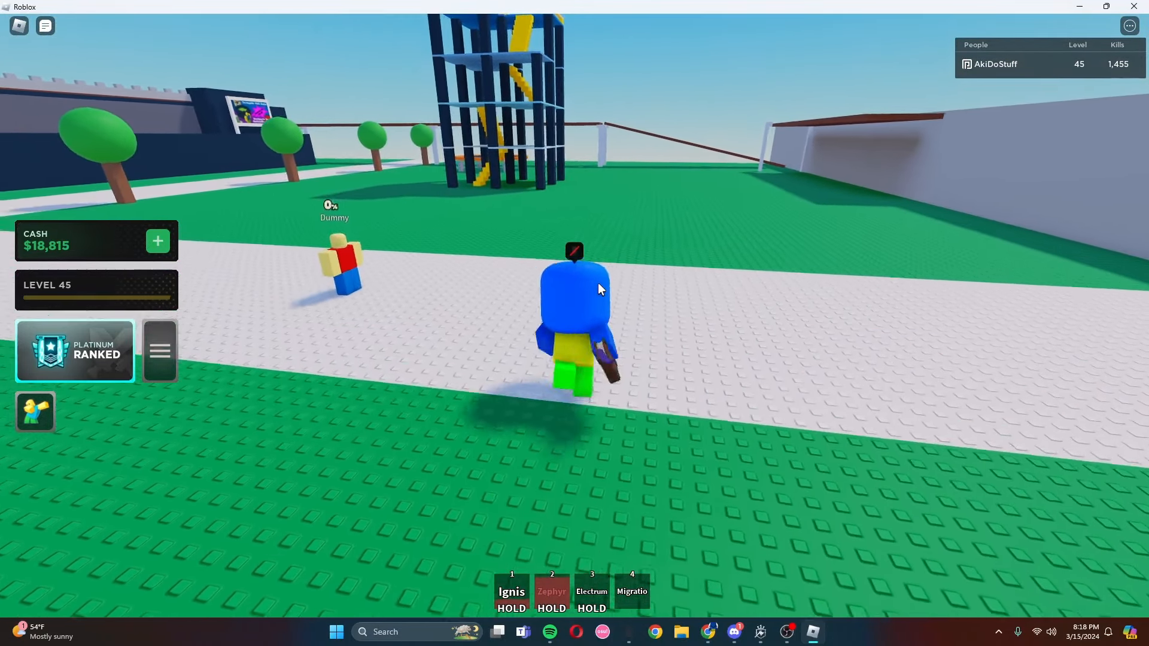
pyautogui.press('3')
pyautogui.click(573, 316)
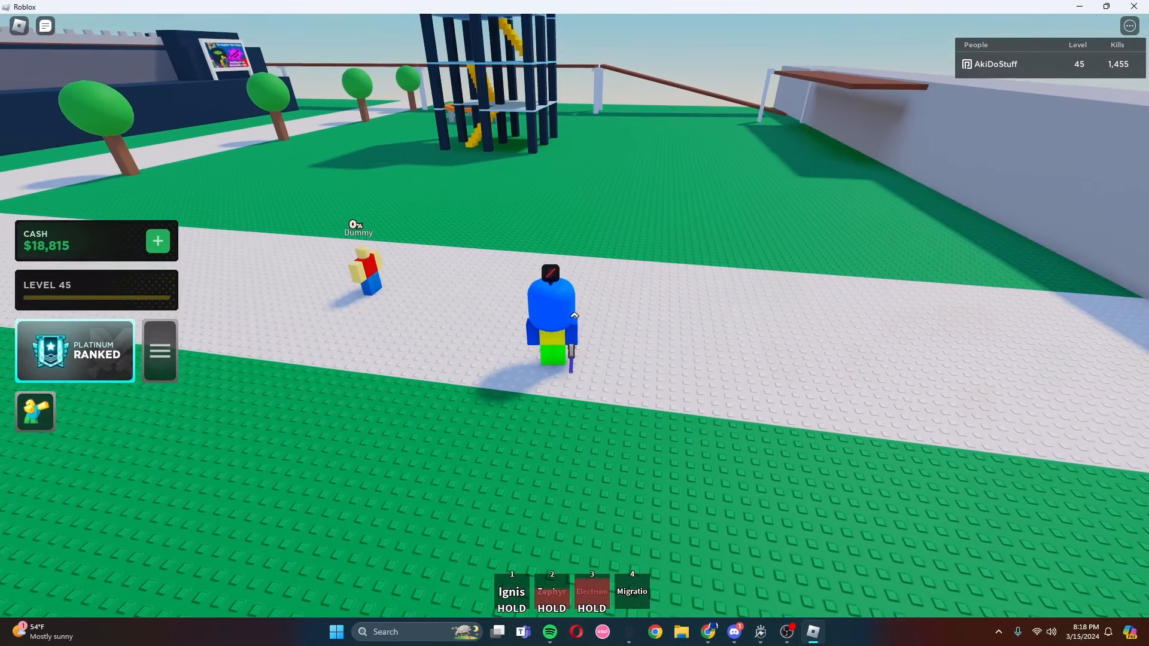
pyautogui.press('4')
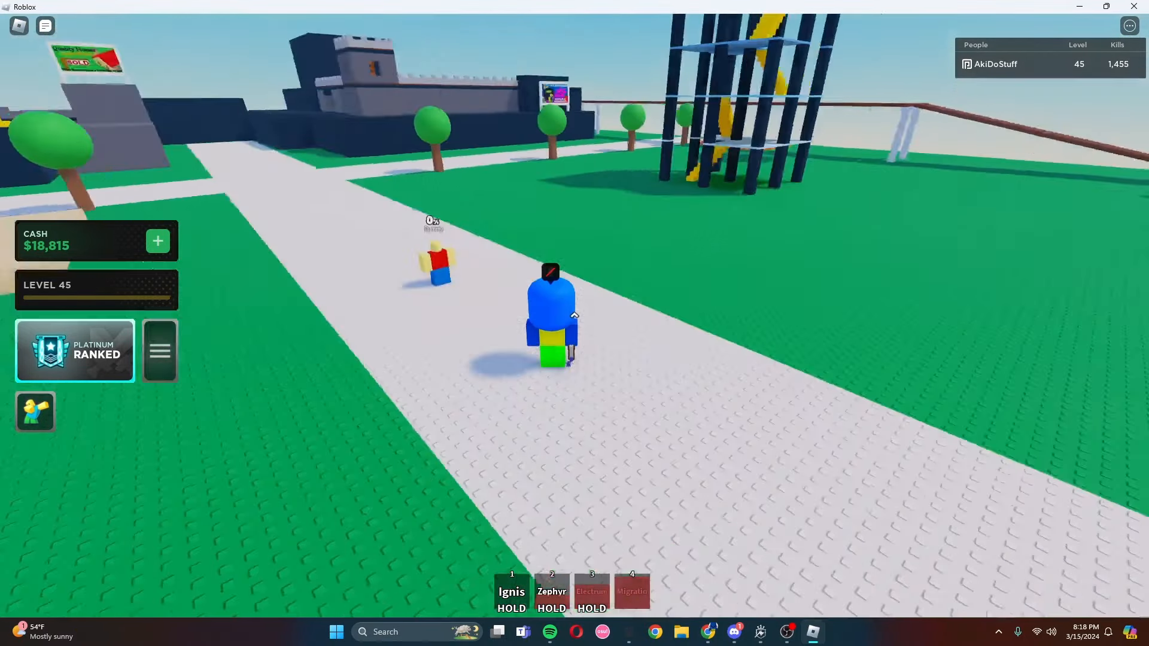
# - Open with an Ignis blast, chain a full slash string on the Dummy, then chase and keep hitting it
pyautogui.press('w')
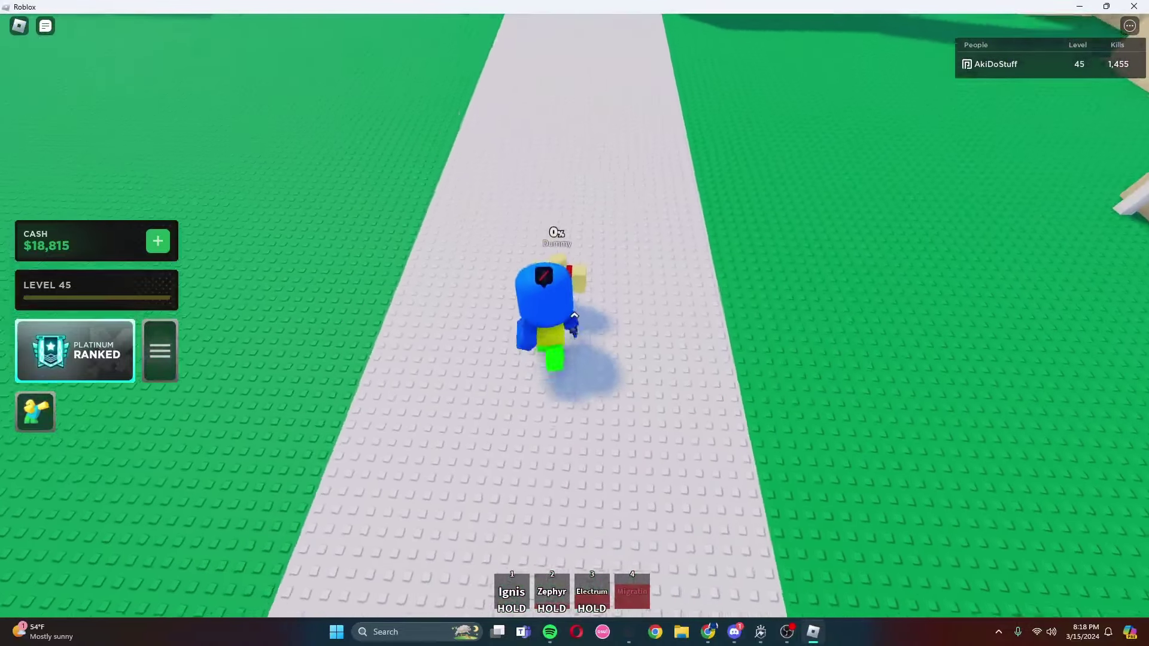
pyautogui.click(573, 316)
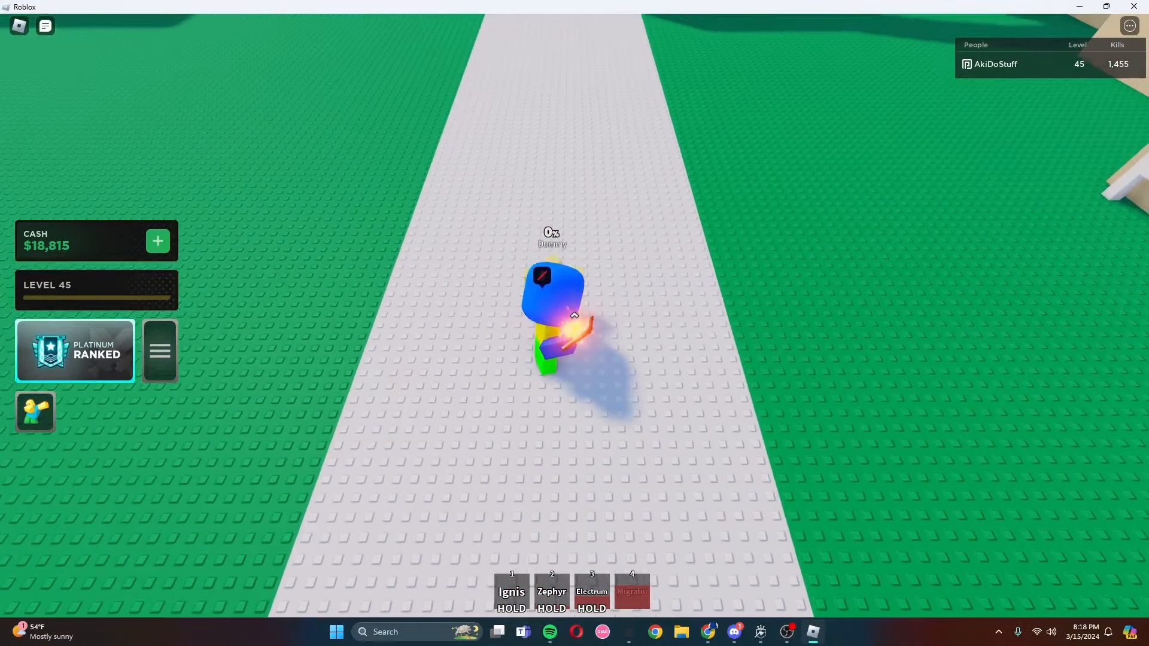
pyautogui.press('1')
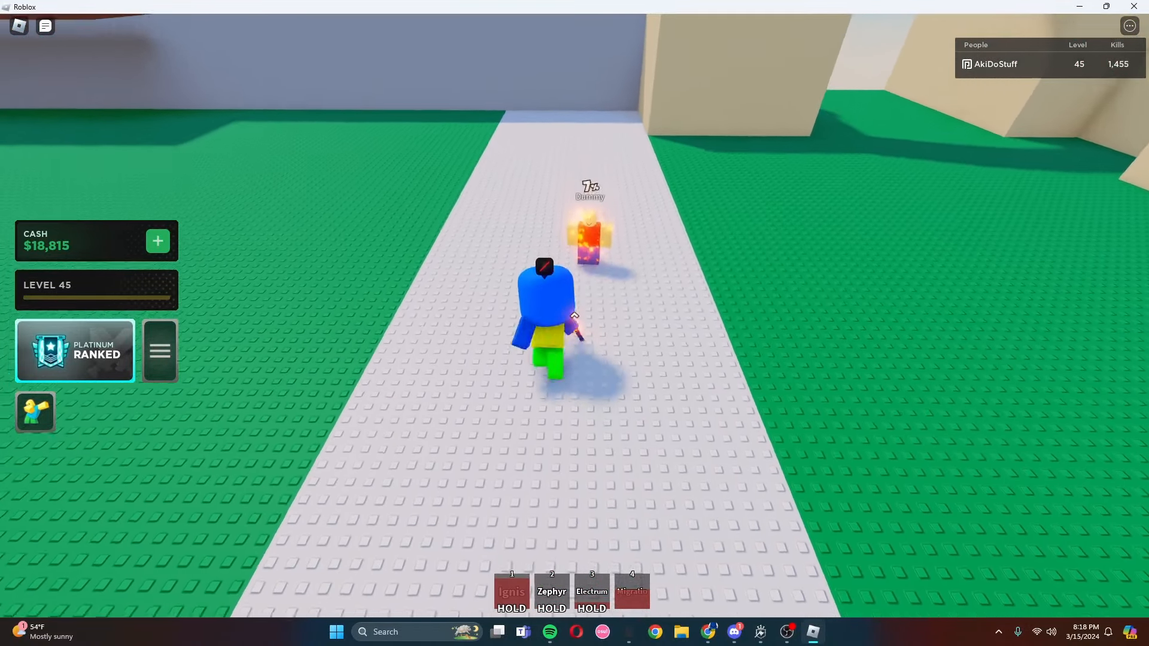
pyautogui.click(574, 316)
pyautogui.click(574, 314)
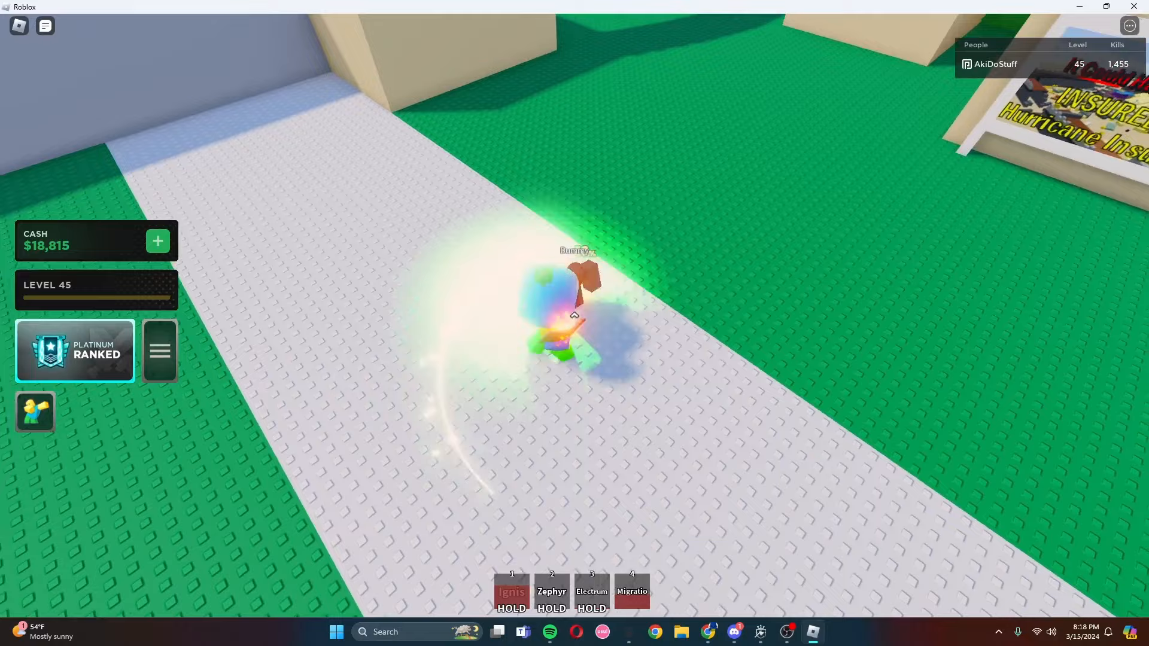
pyautogui.click(574, 315)
pyautogui.click(574, 315)
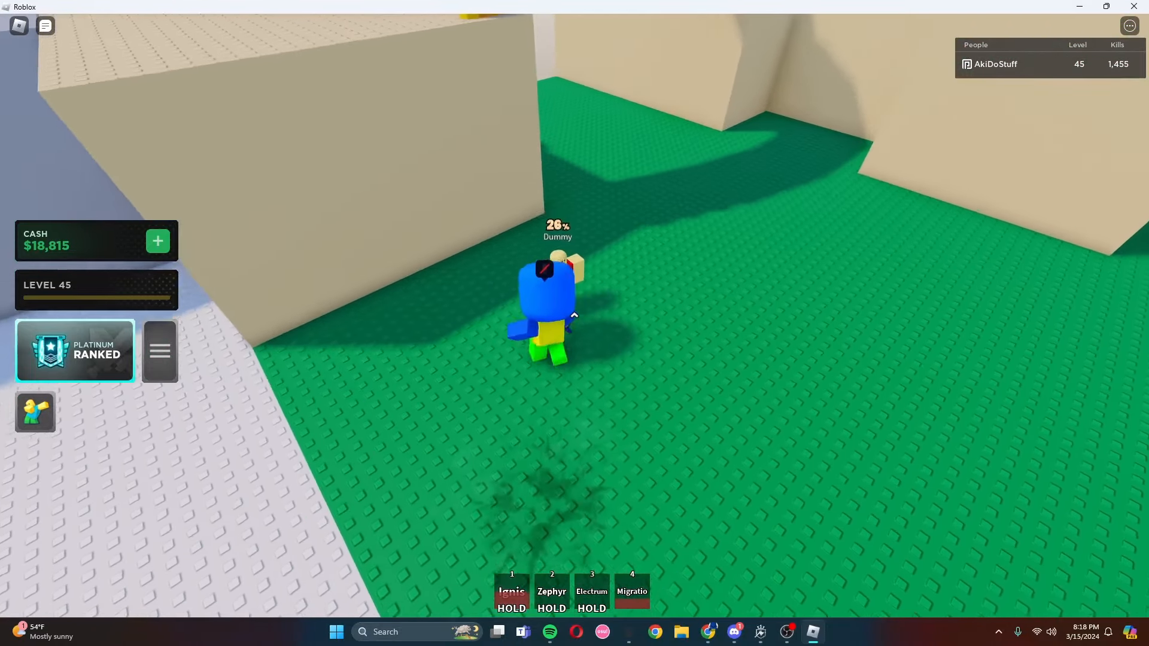
pyautogui.click(574, 315)
pyautogui.click(574, 315)
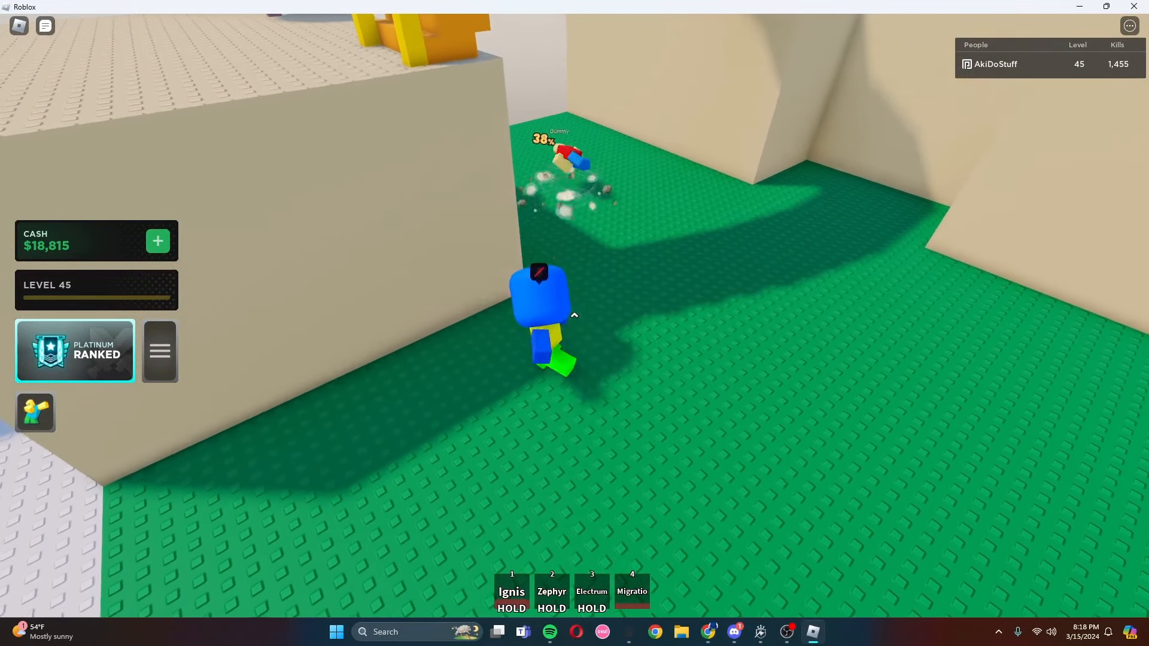
pyautogui.press('w')
pyautogui.click(574, 316)
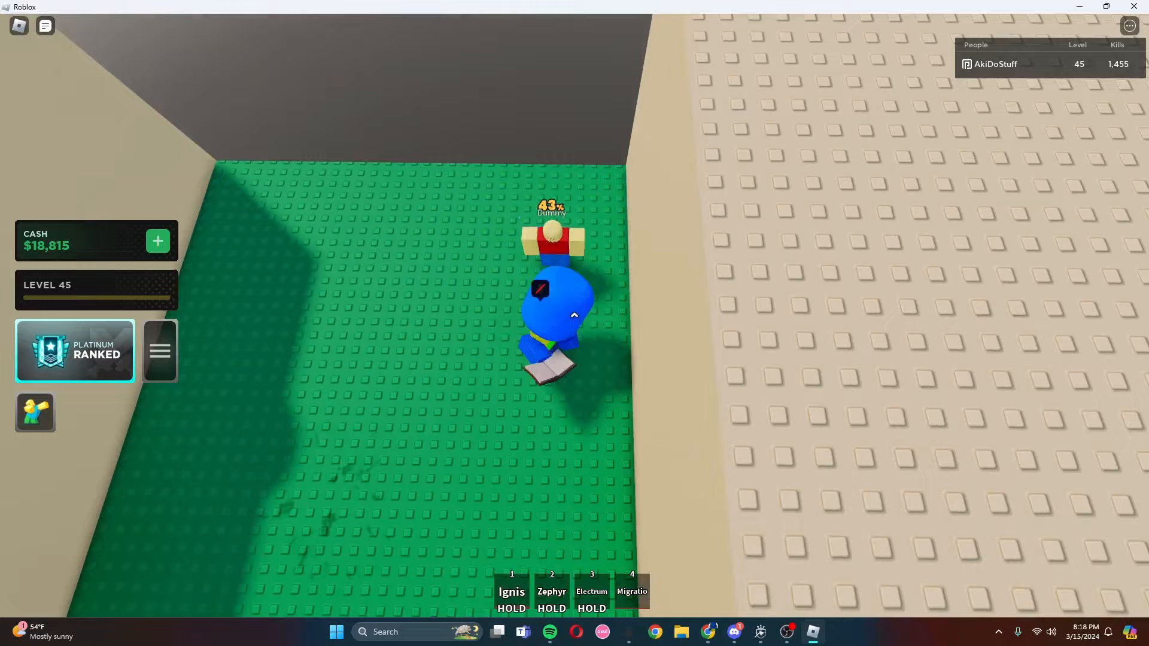
pyautogui.click(574, 315)
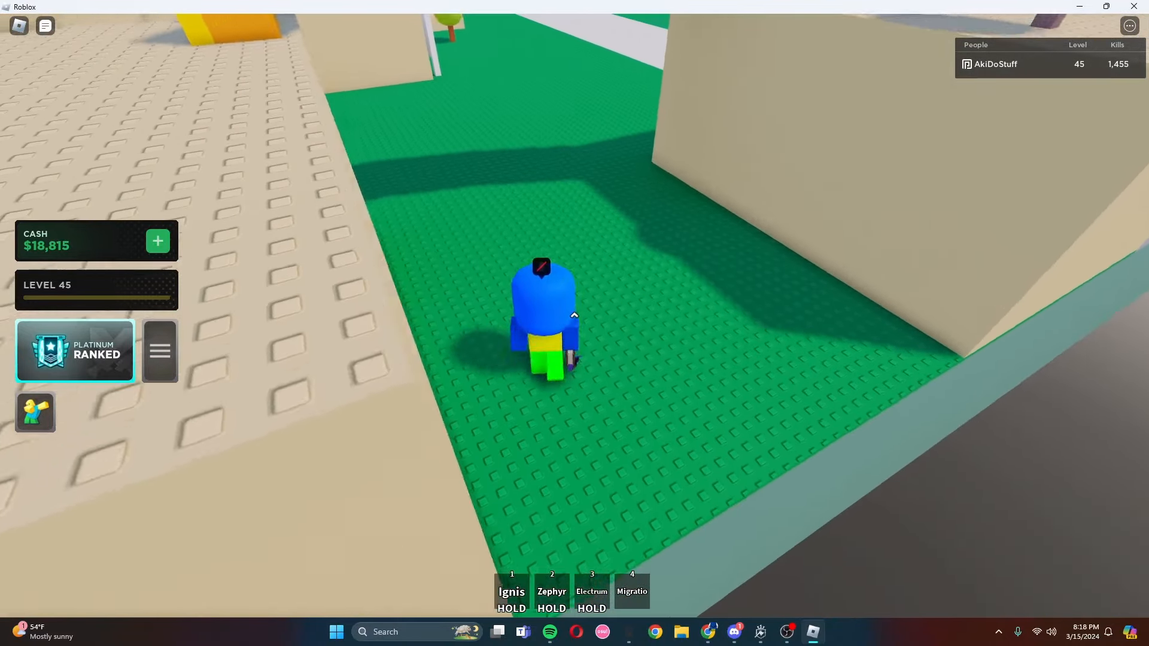
# - Return to the reset Dummy for a fiery strike, then cast Ignis on it again and follow up
pyautogui.press('w')
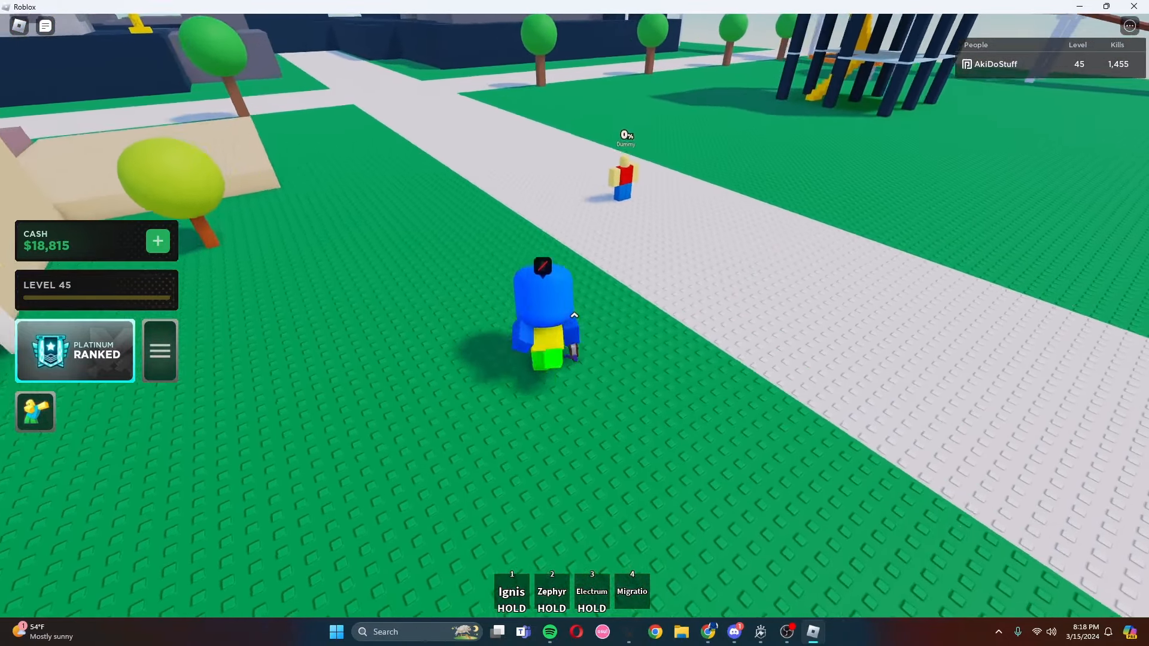
pyautogui.click(574, 315)
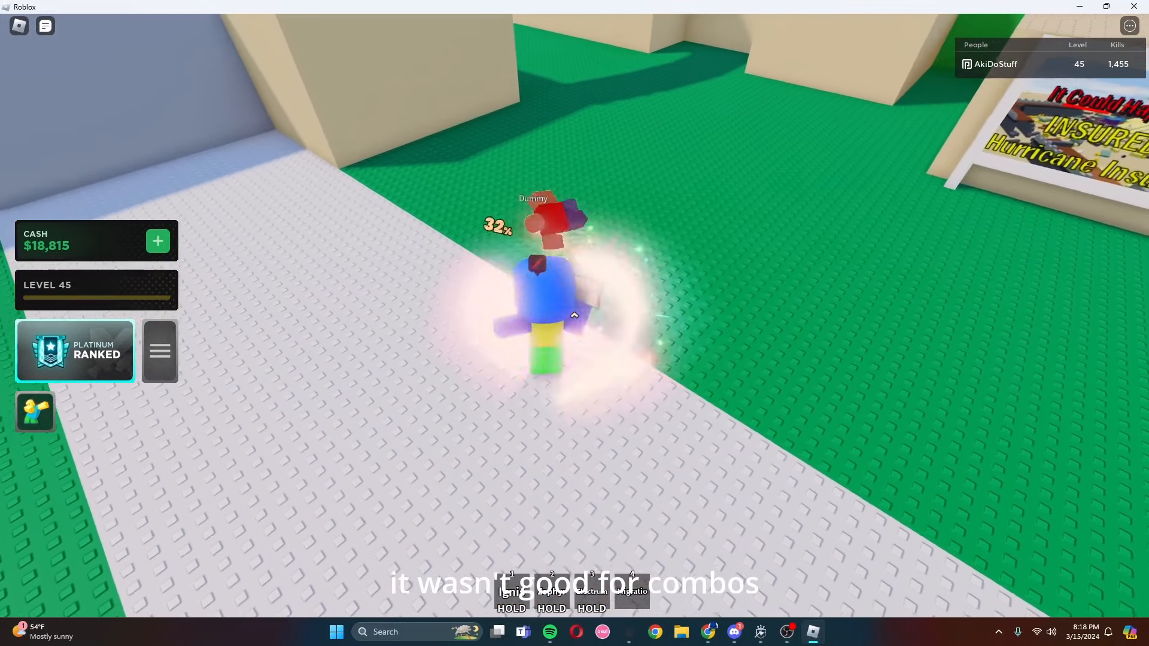
pyautogui.press('w')
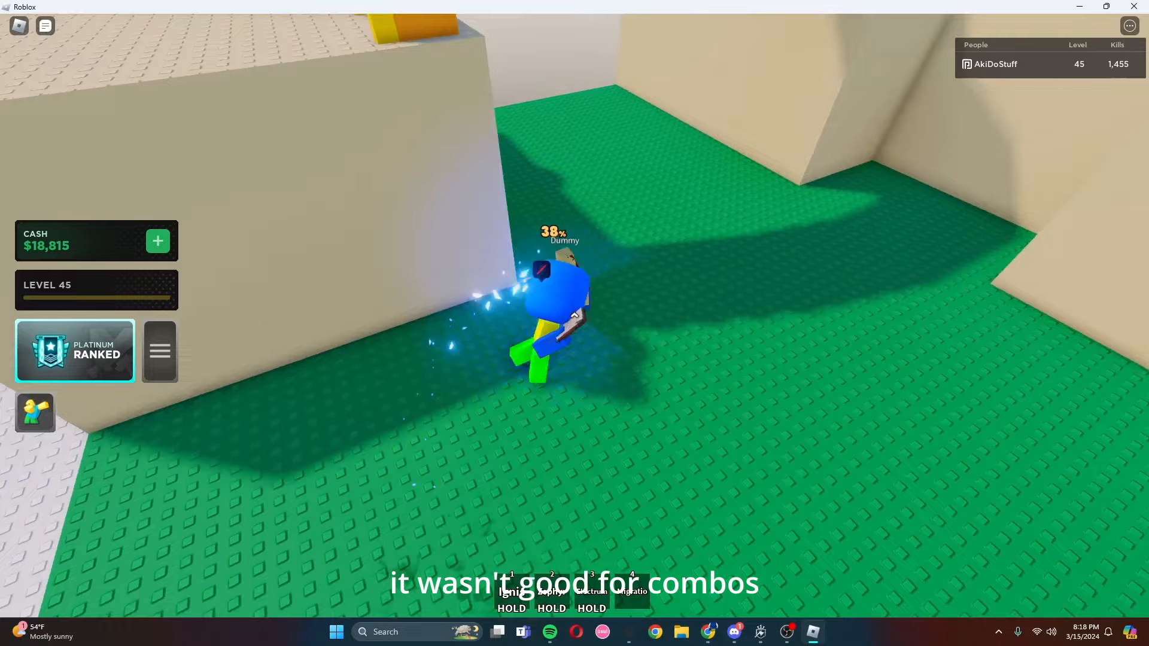
pyautogui.press('w')
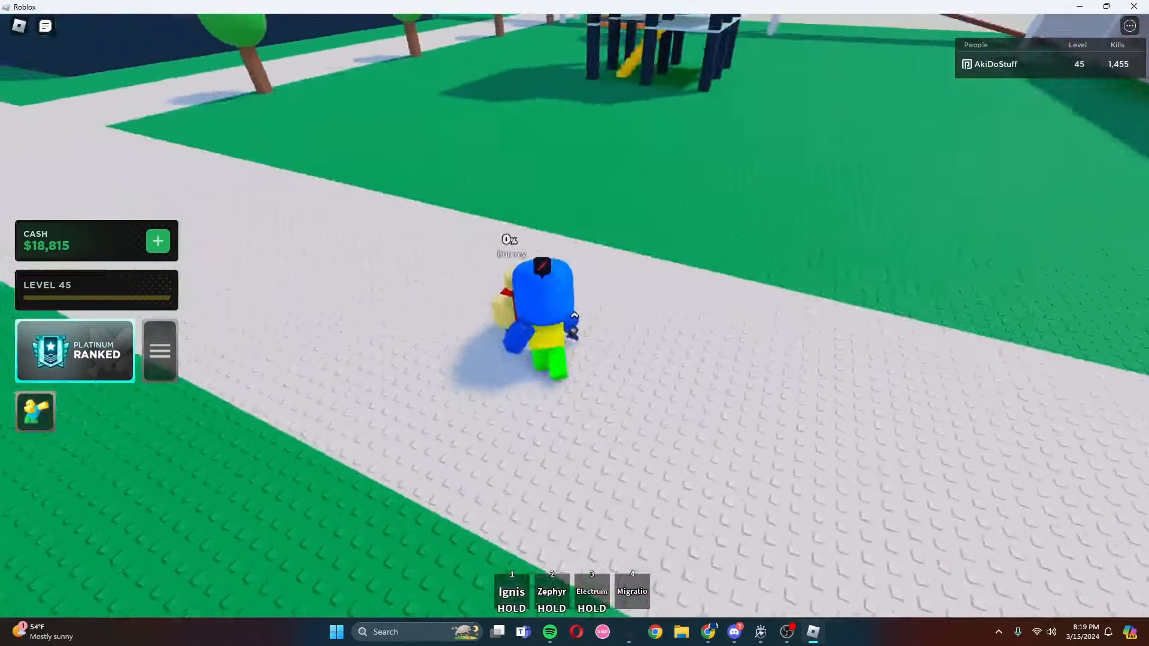
pyautogui.press('1')
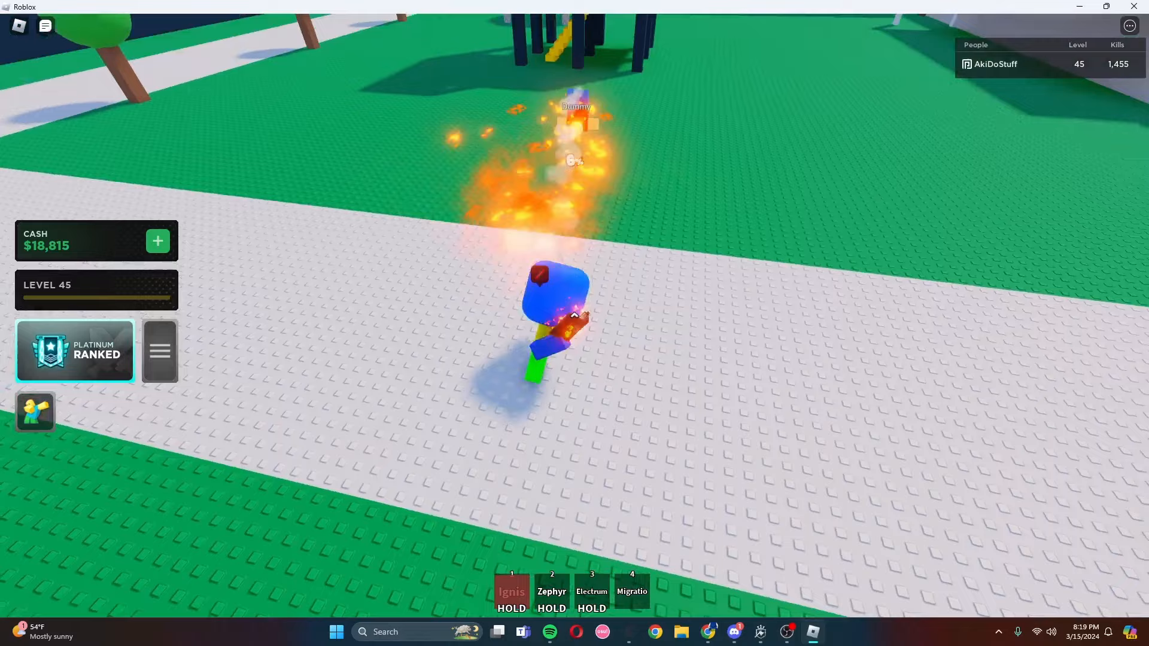
pyautogui.press('w')
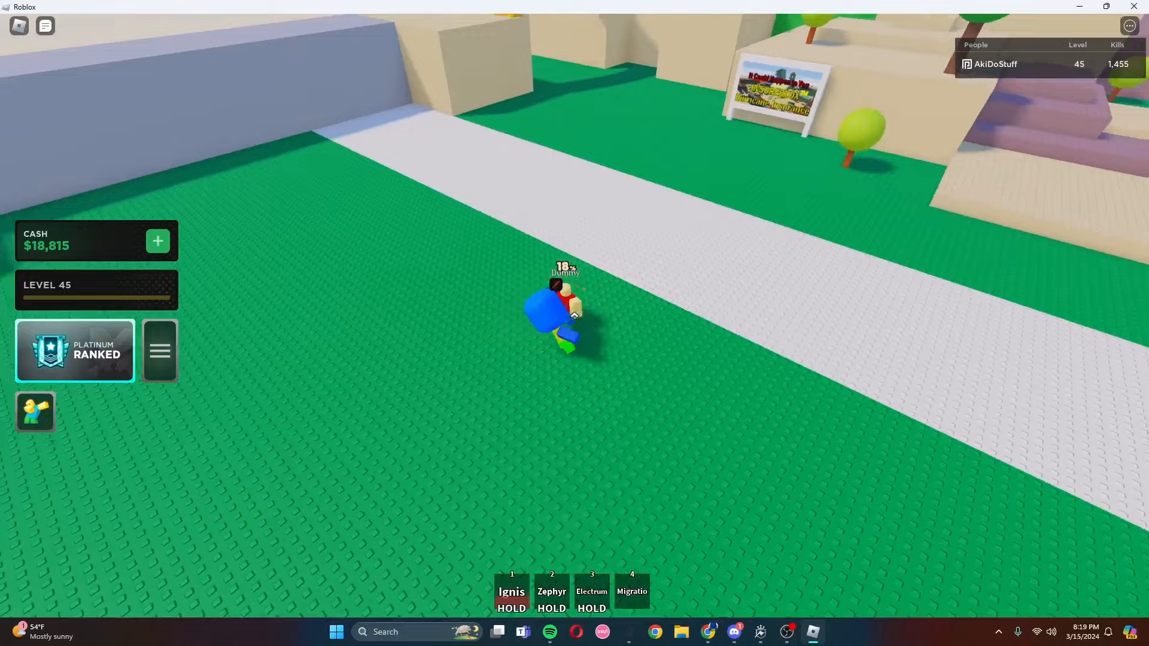
# - Dash to the reset Dummy and land teal and blue slashes ending in a pink burst knockdown
pyautogui.press('w')
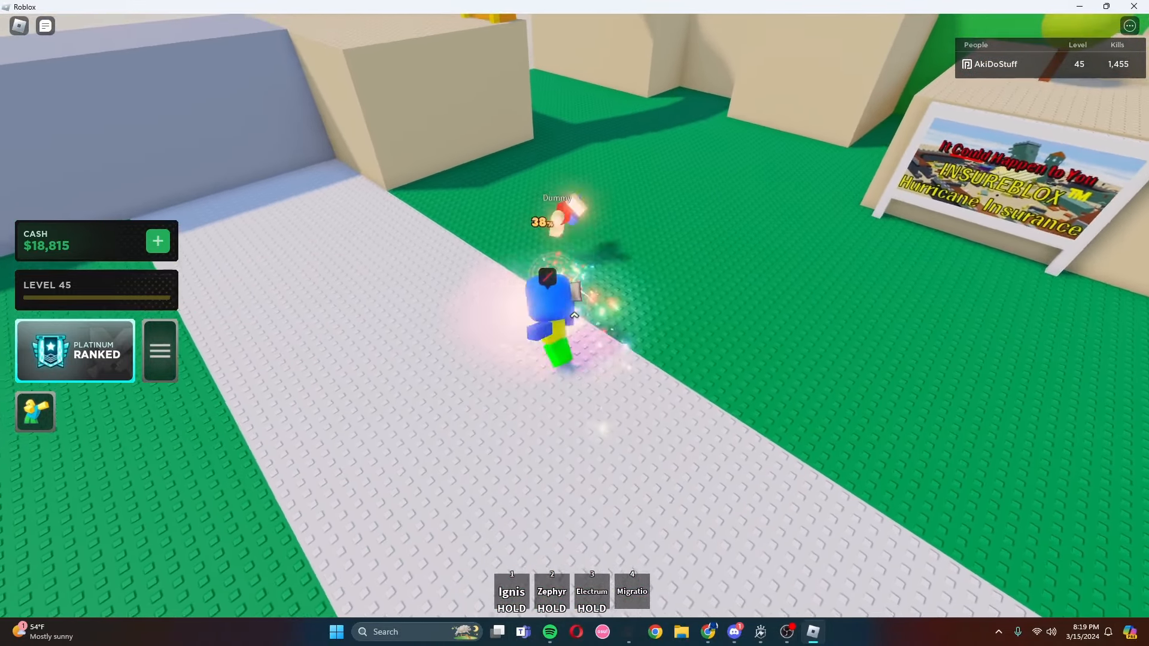
pyautogui.press('q')
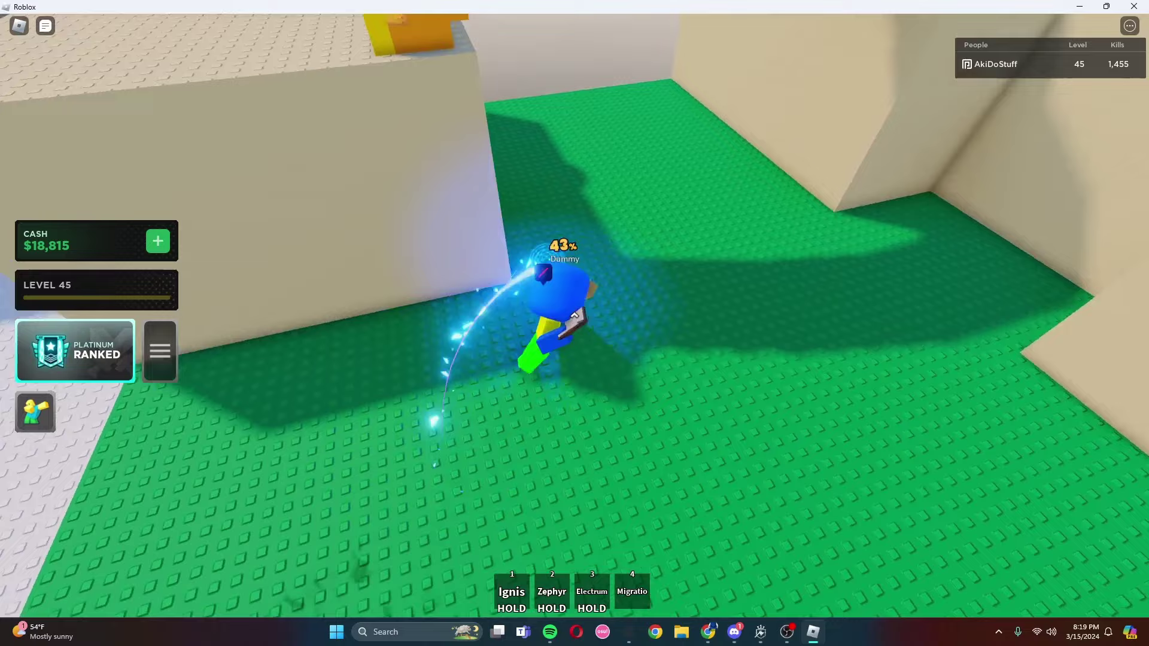
pyautogui.press('w')
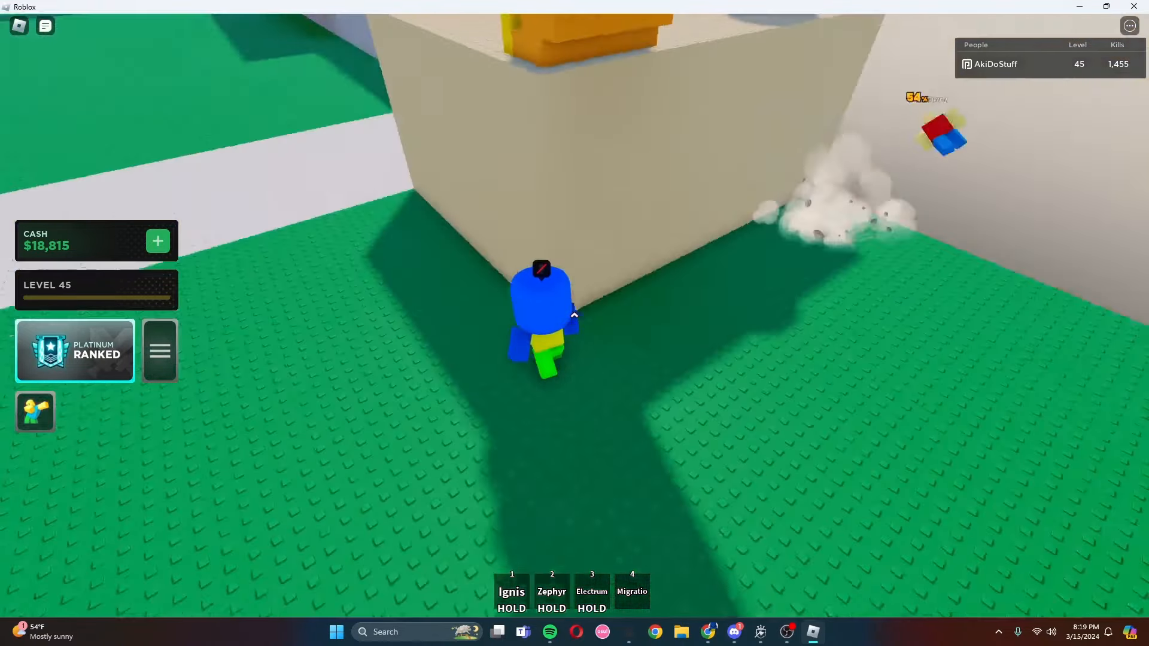
pyautogui.press('w')
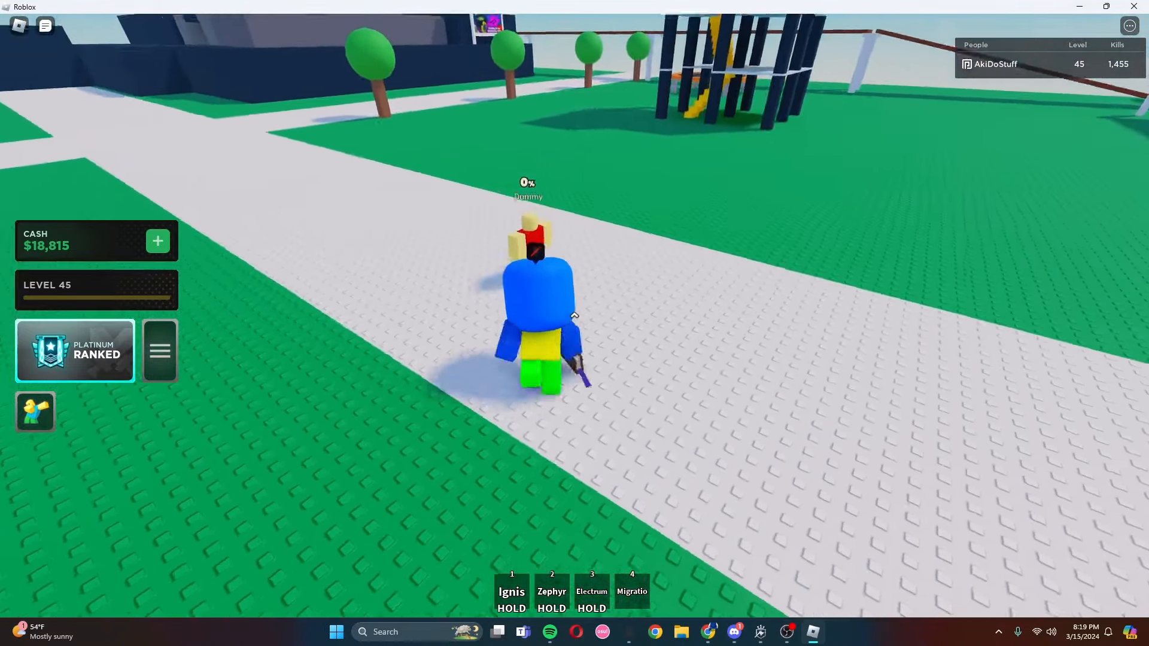
pyautogui.click(574, 316)
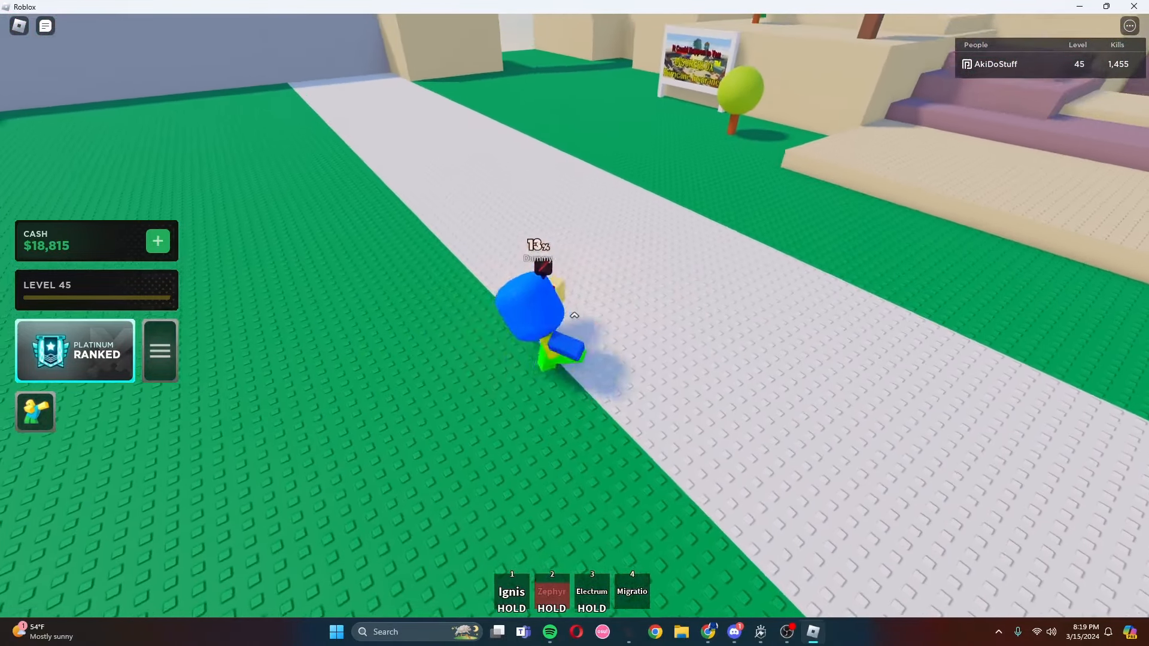
pyautogui.press('w')
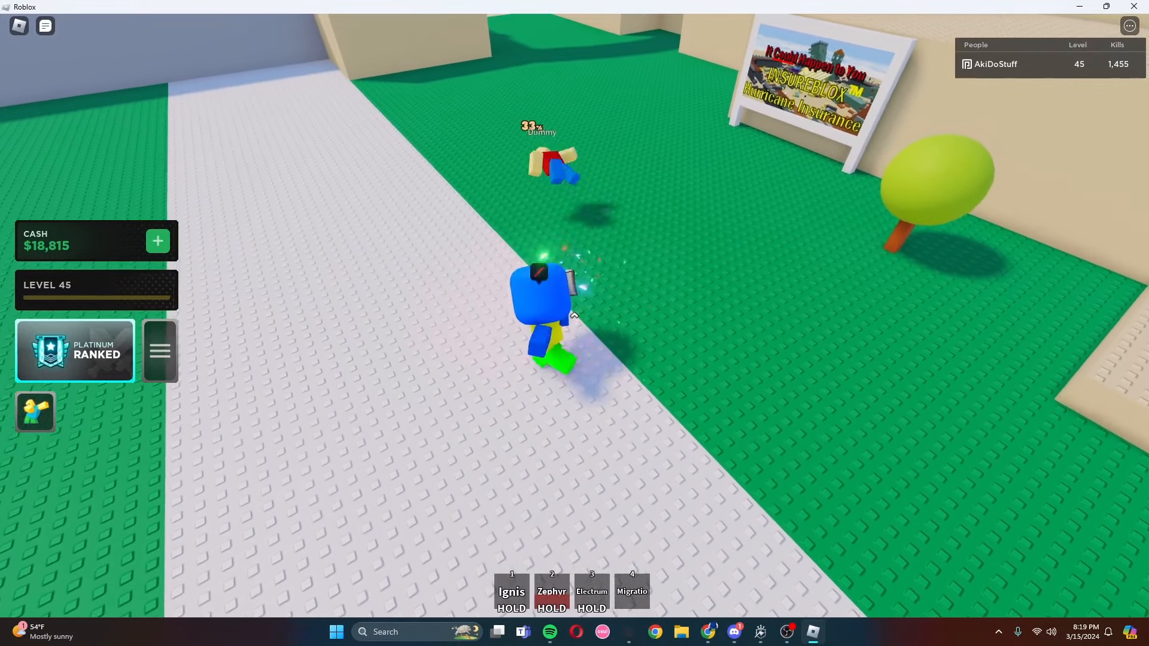
pyautogui.press('w')
pyautogui.click(574, 316)
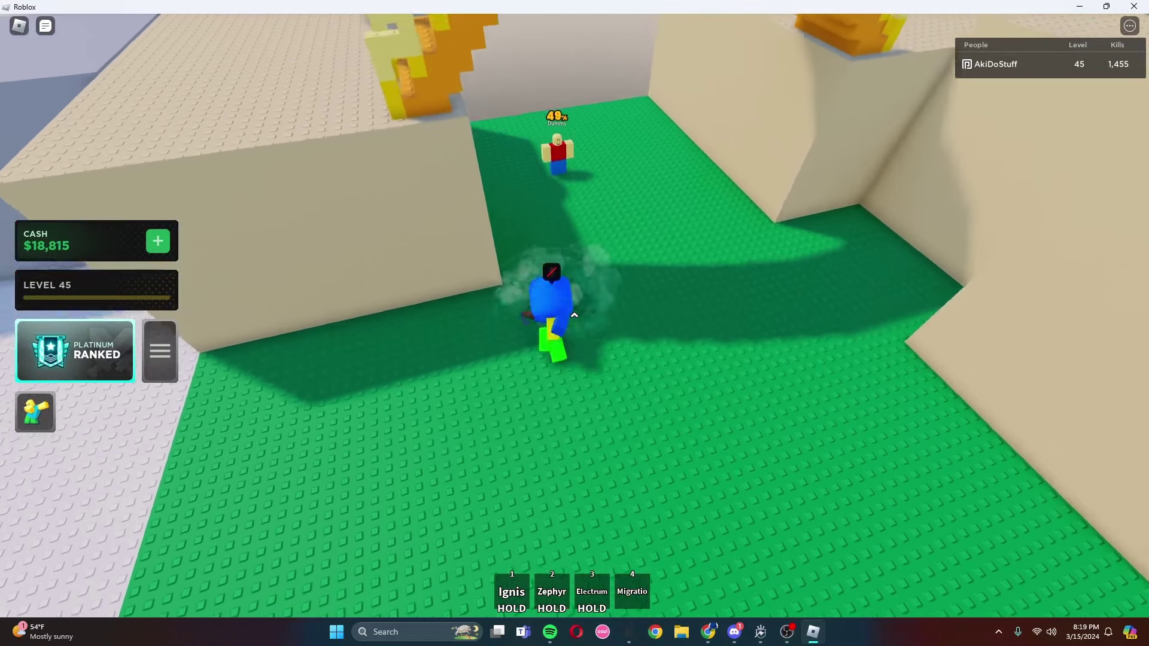
pyautogui.press('w')
pyautogui.click(575, 316)
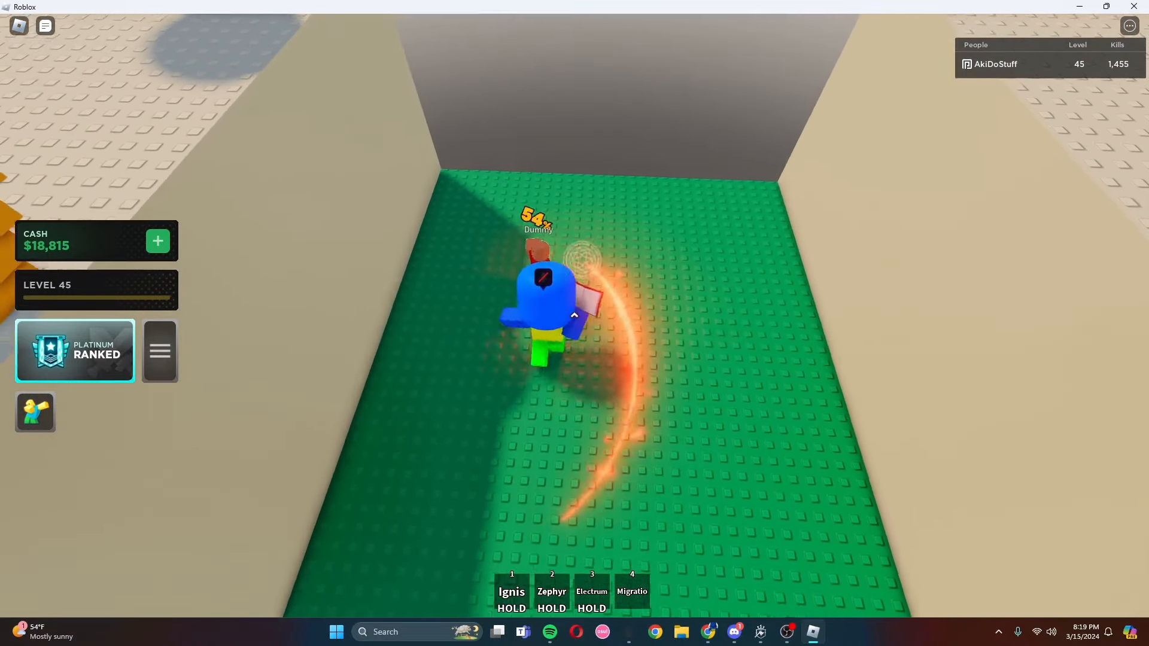
pyautogui.click(574, 316)
# - Combo the respawned Dummy with swirling attacks and red slashes, finally launching it into the air
pyautogui.press('w')
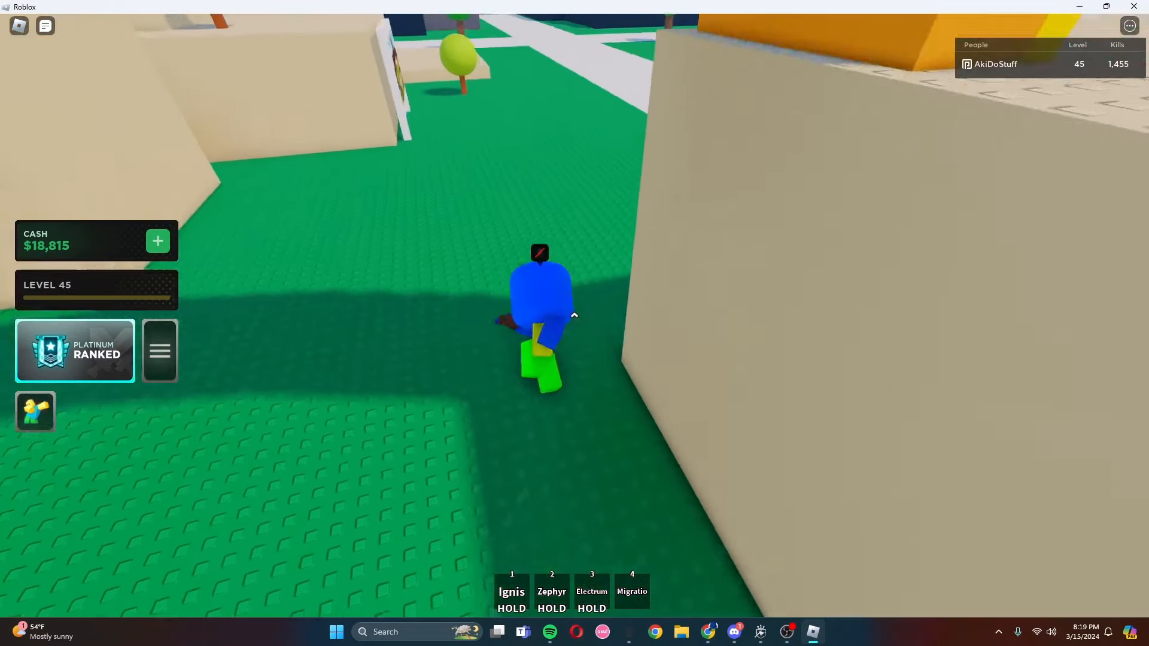
pyautogui.press('w')
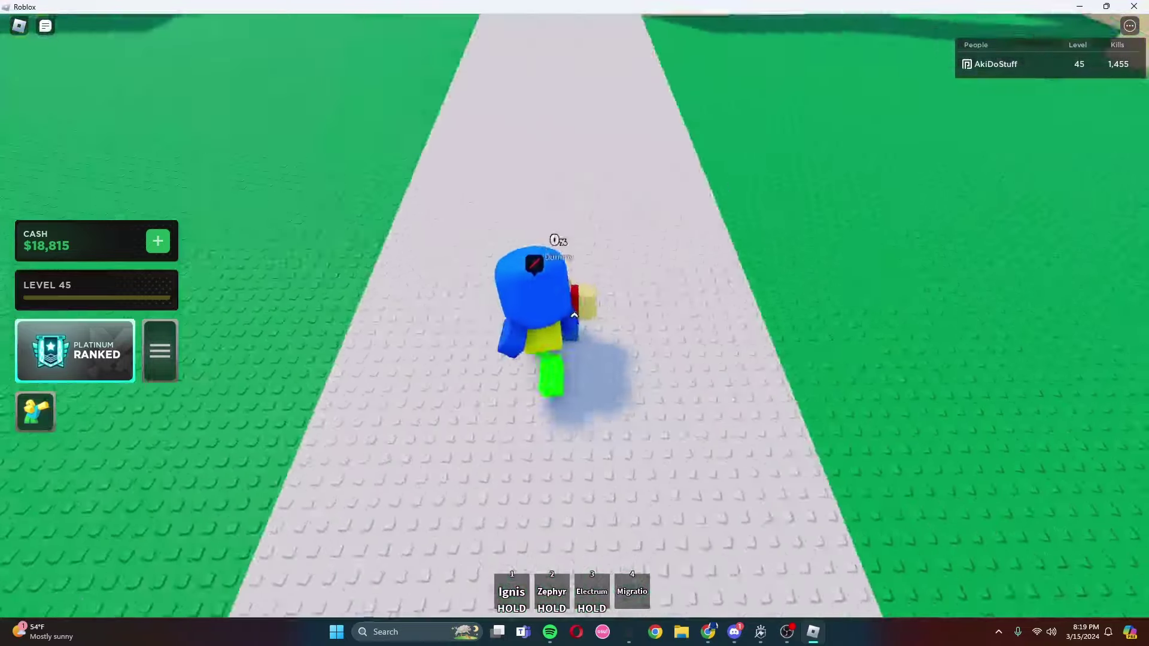
pyautogui.click(574, 317)
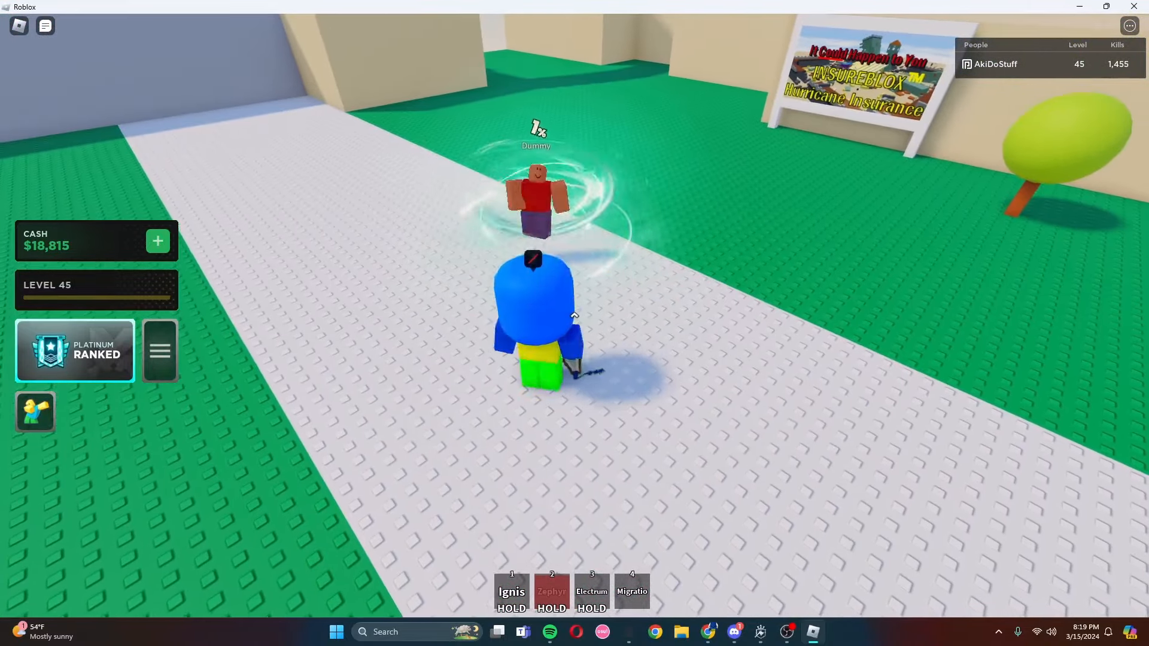
pyautogui.press('w')
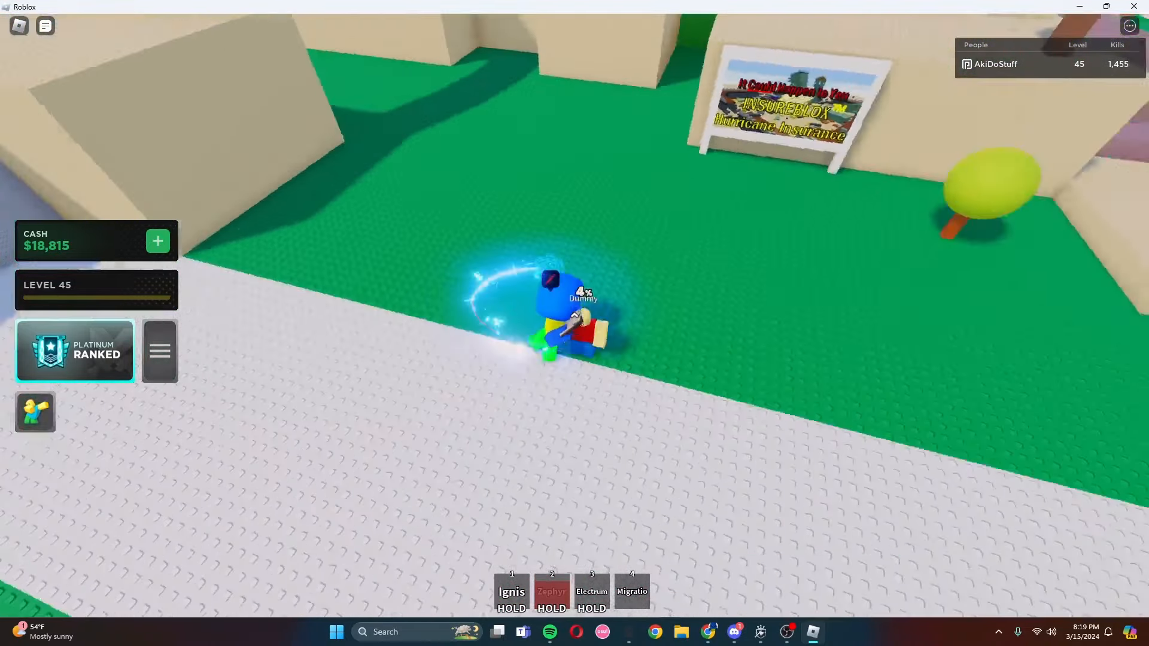
pyautogui.click(574, 316)
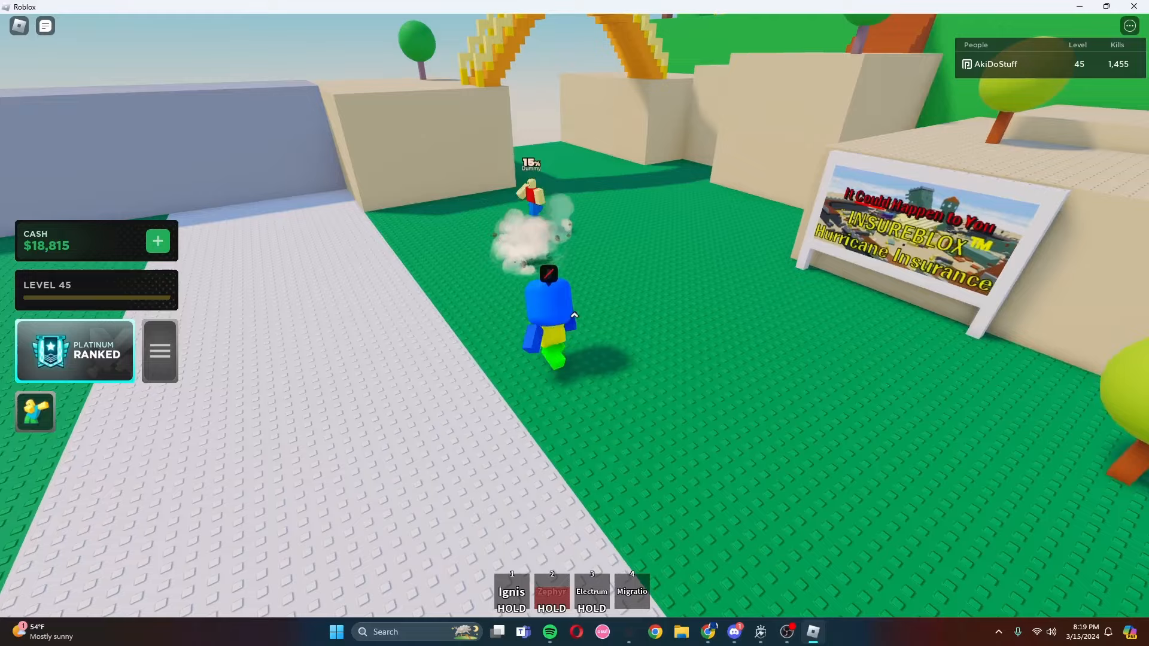
pyautogui.press('w')
pyautogui.click(573, 317)
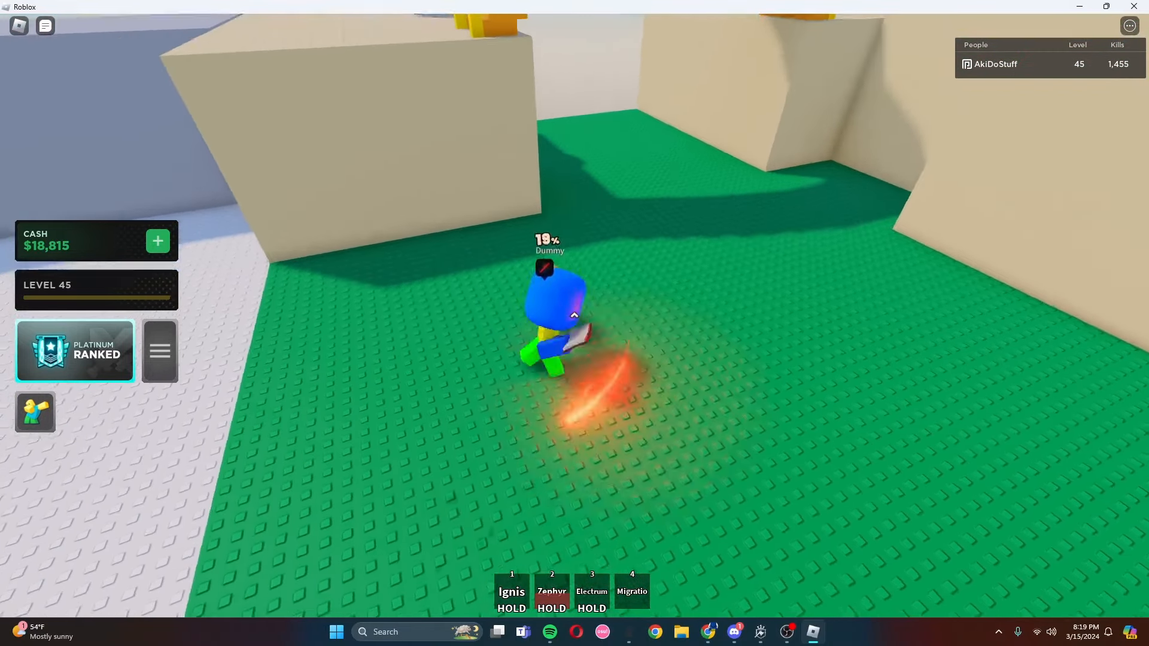
pyautogui.click(573, 316)
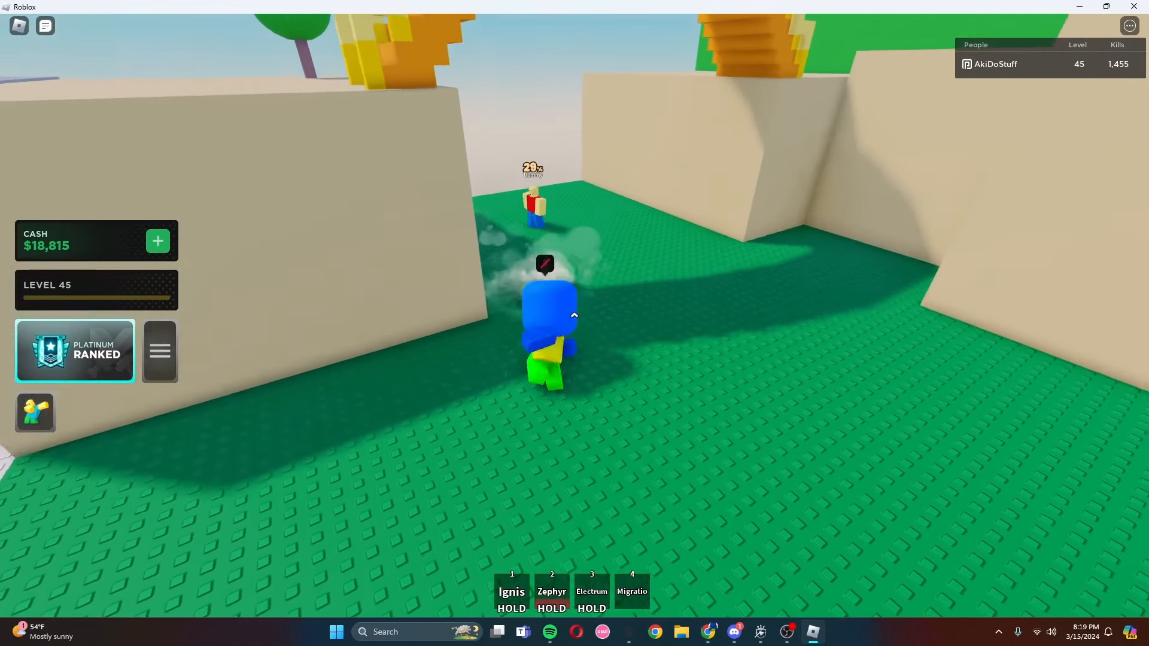
pyautogui.press('w')
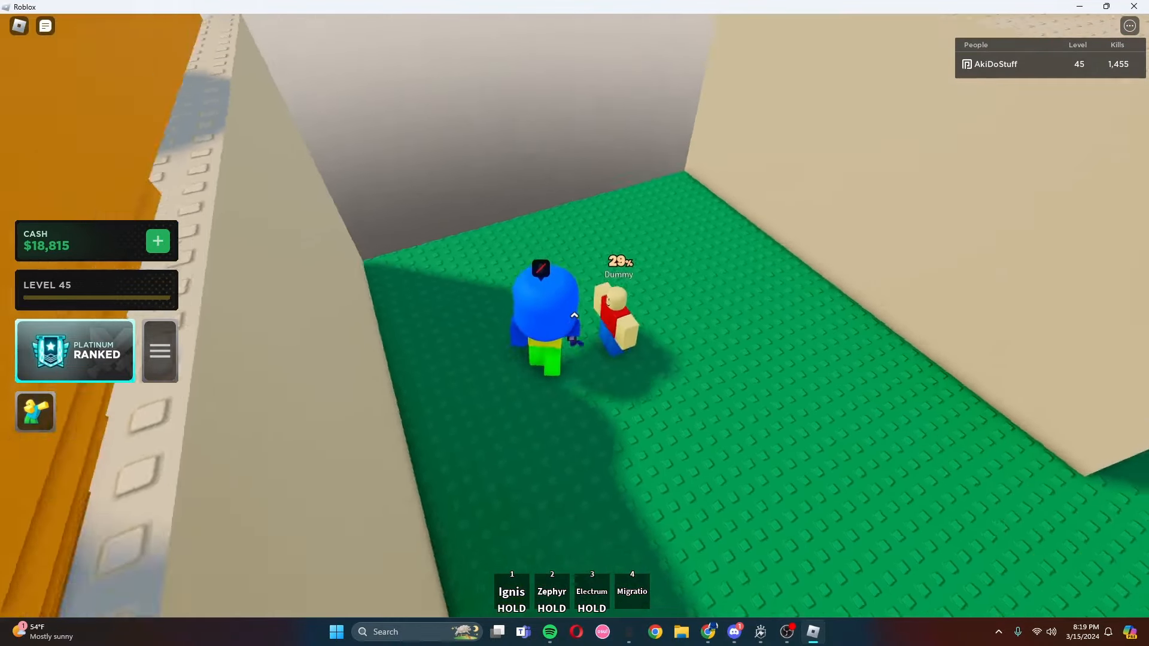
pyautogui.click(573, 317)
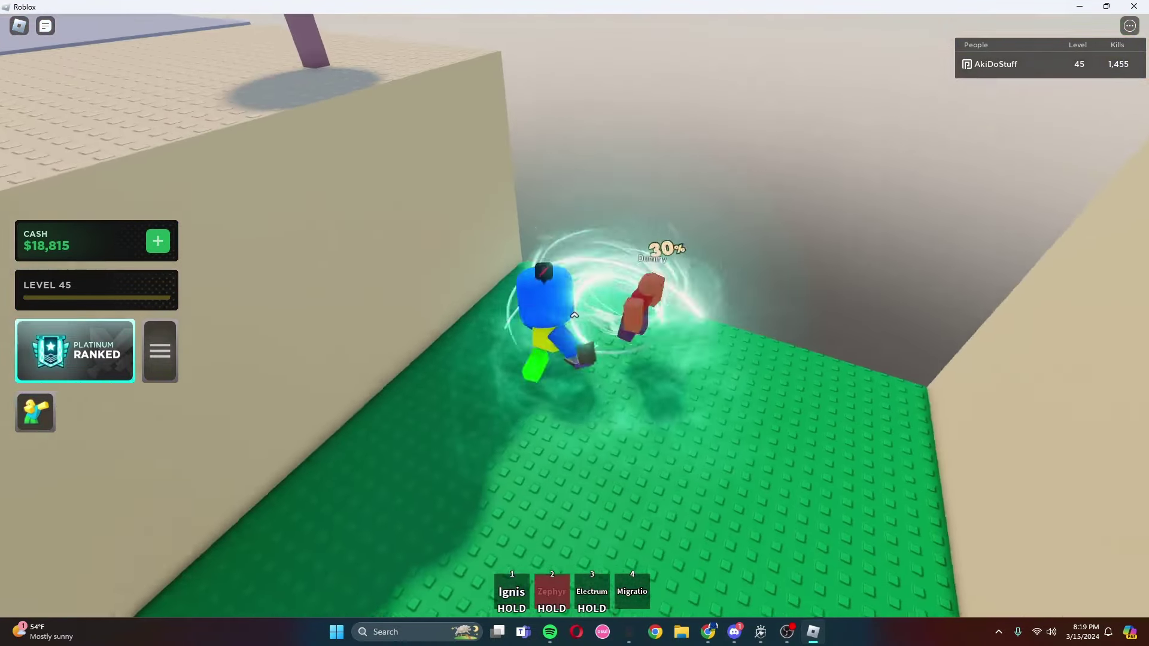
pyautogui.click(574, 316)
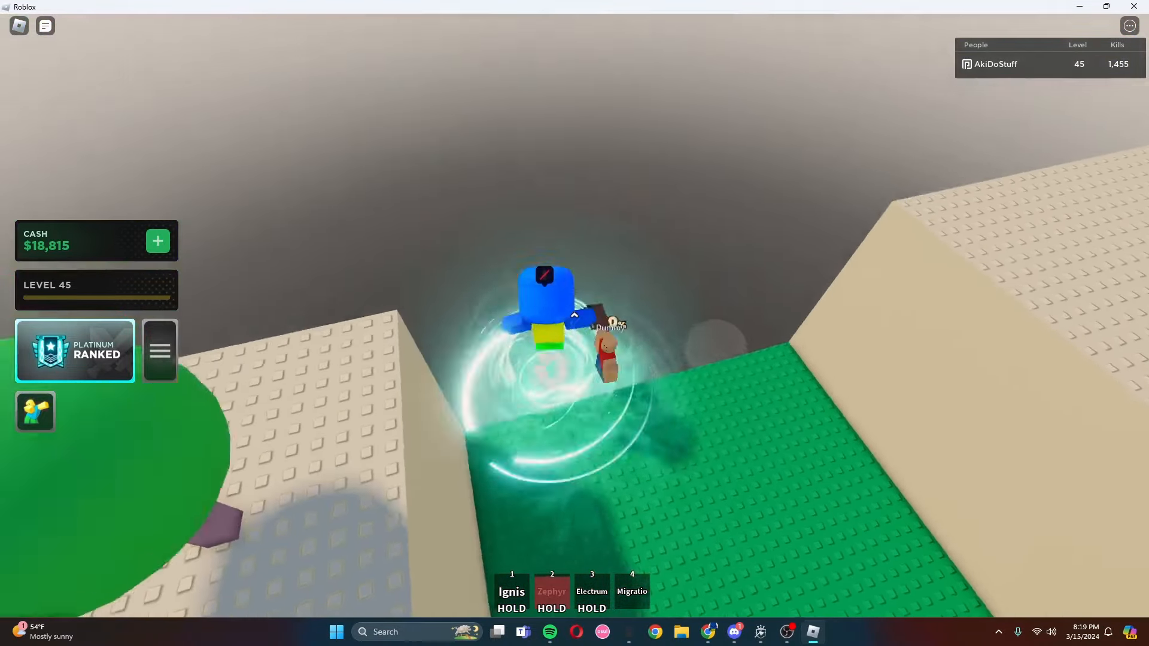
# - Land, follow the Dummy toward the billboard, hit it with Zephyr and walk out onto the open field
pyautogui.press('w')
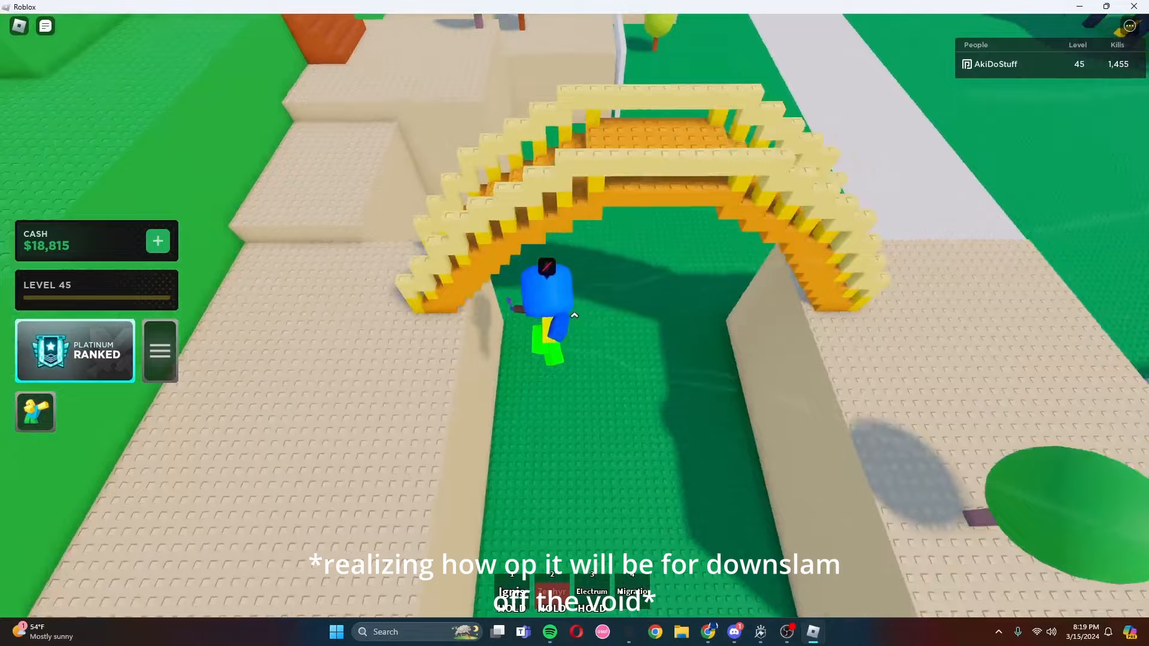
pyautogui.press('w')
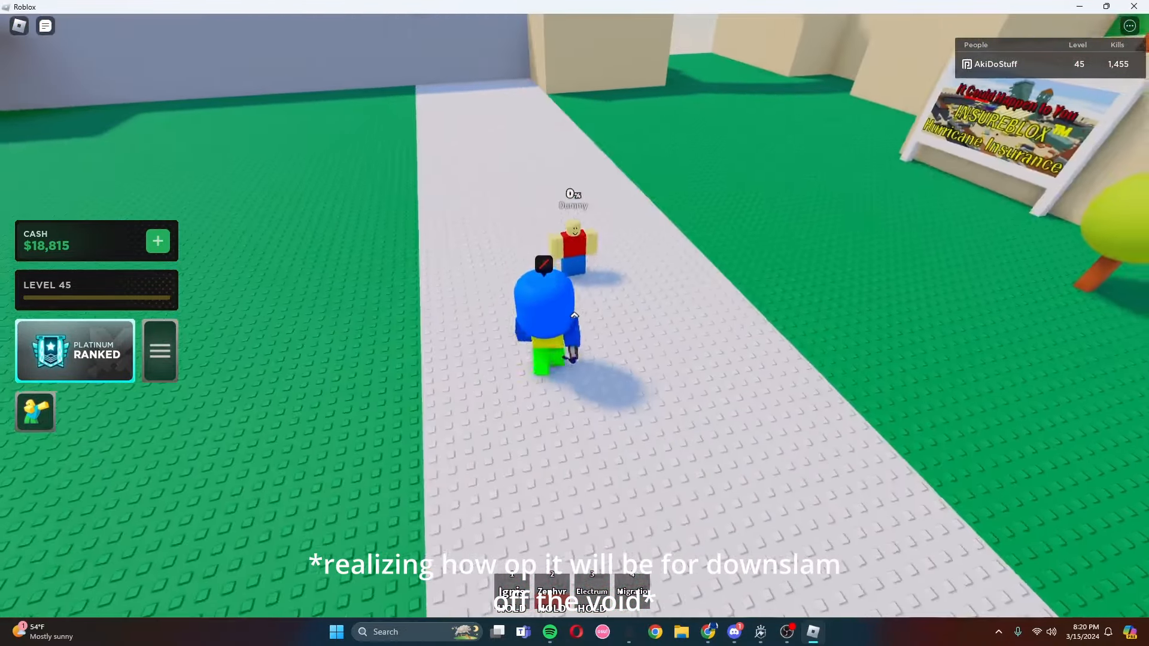
pyautogui.press('w')
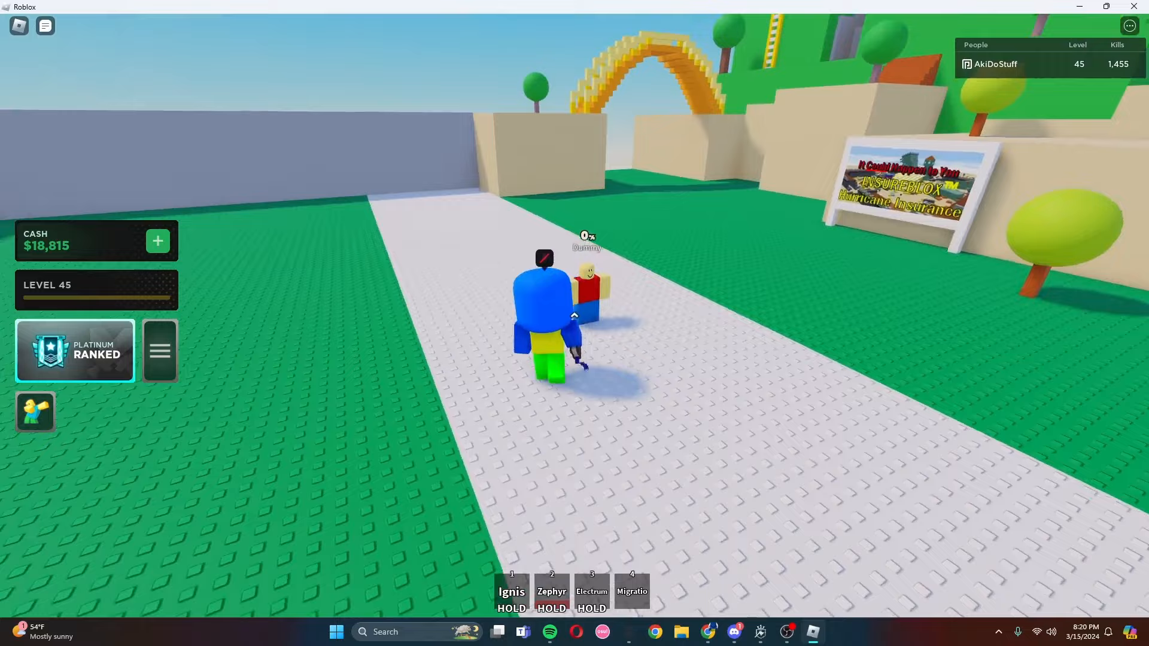
pyautogui.press('w')
pyautogui.press('w')
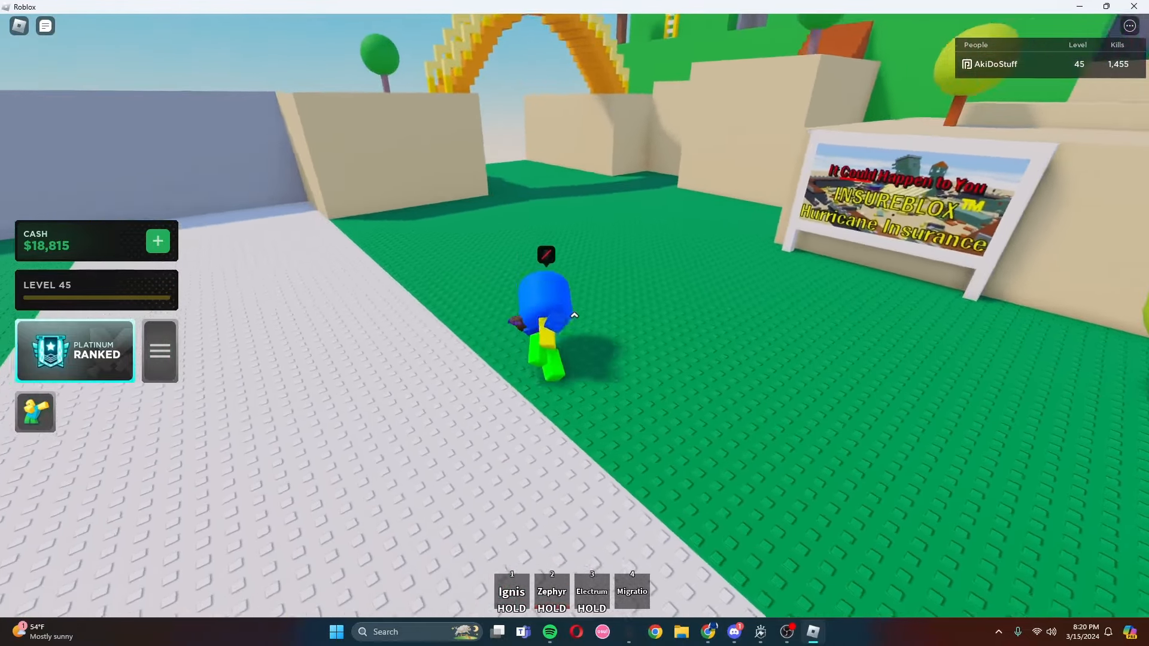
pyautogui.press('w')
pyautogui.press('2')
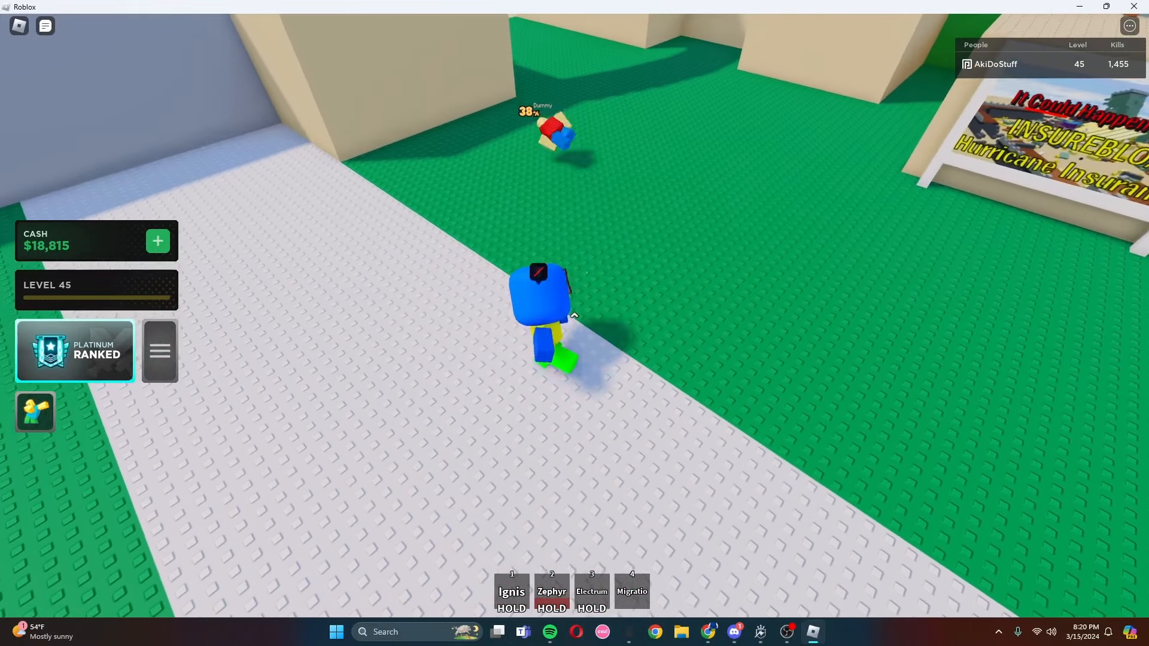
pyautogui.press('w')
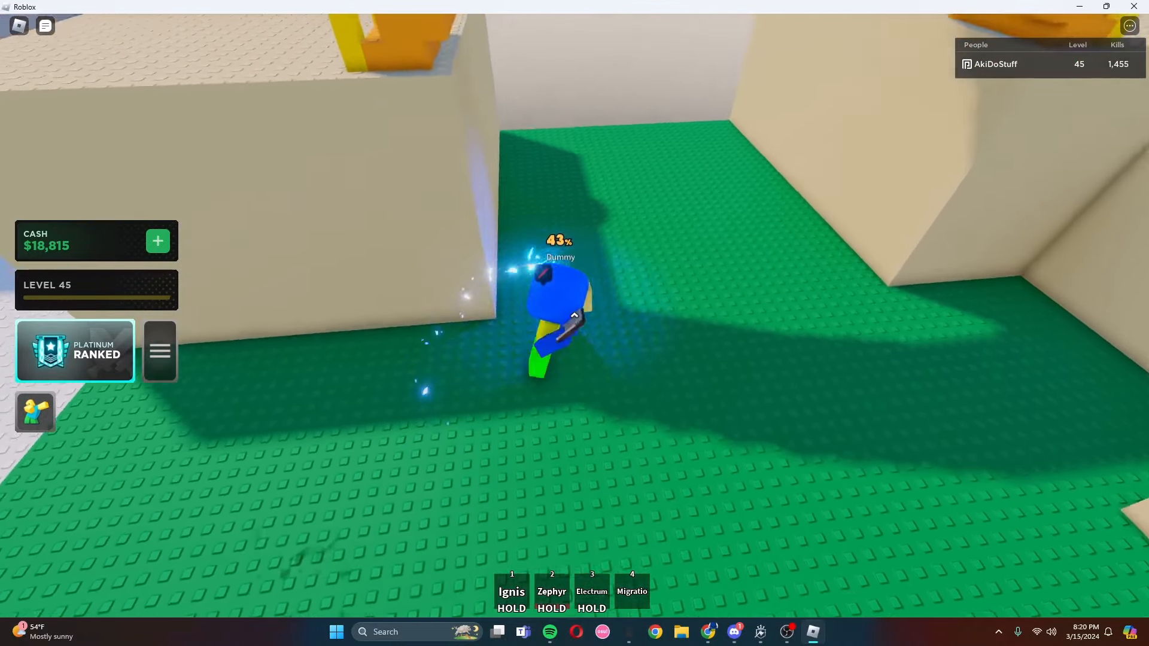
pyautogui.press('w')
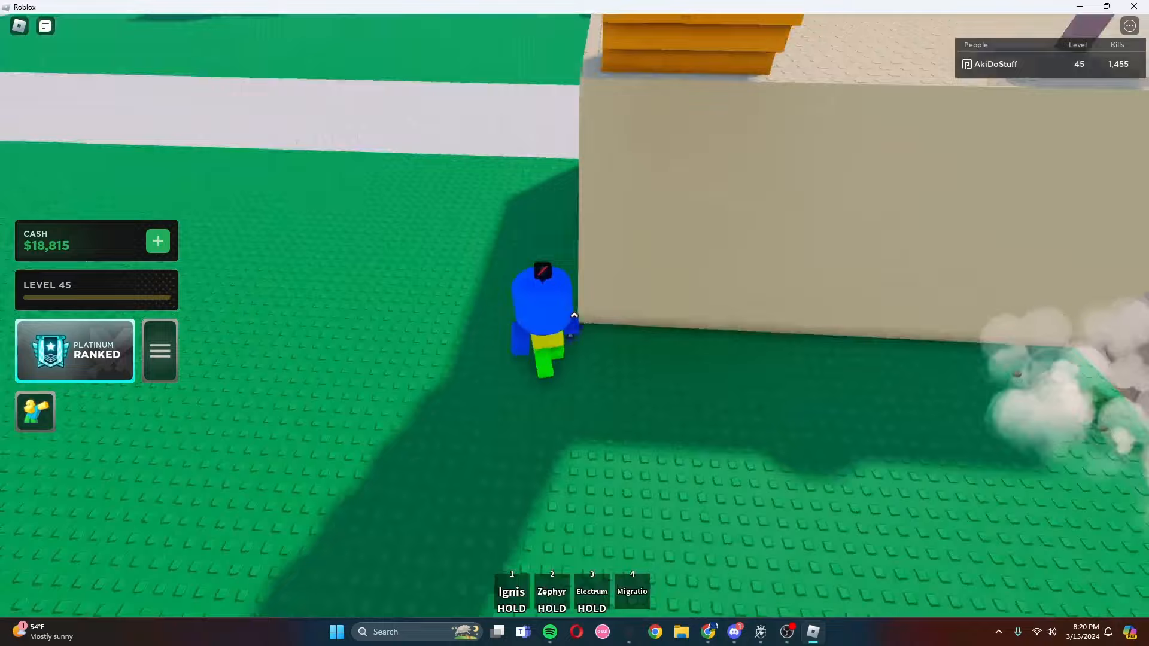
# - Run up and combo the Dummy to 18%, then hit the reset Dummy again and chase it onto the green area
pyautogui.press('w')
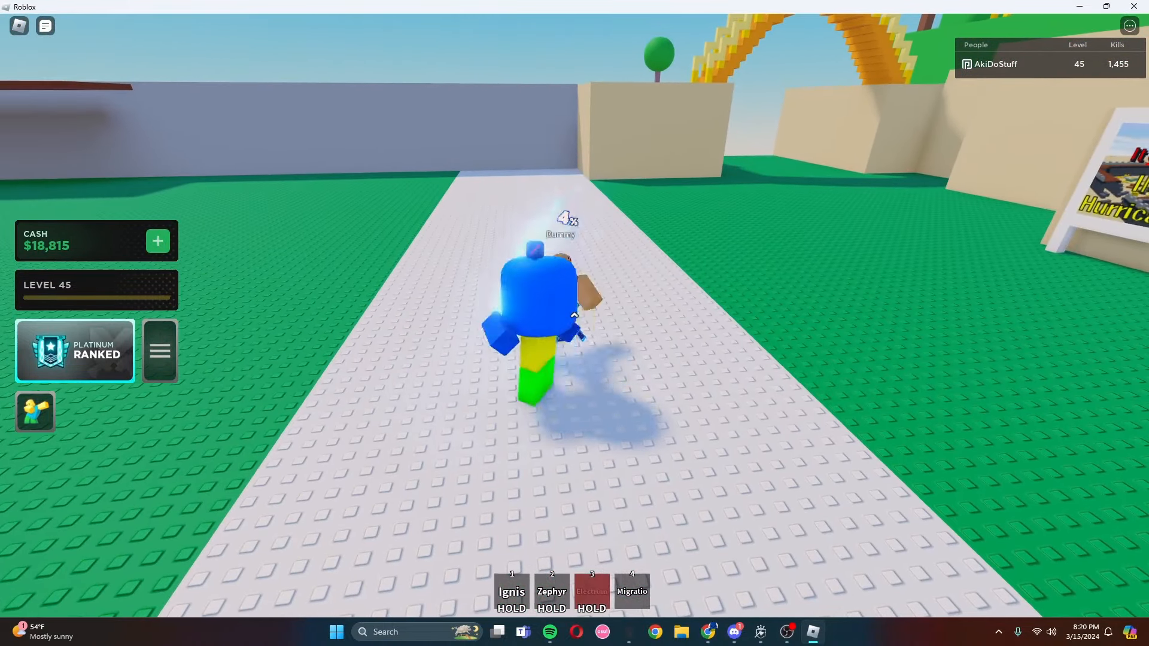
pyautogui.press('w')
pyautogui.click(576, 316)
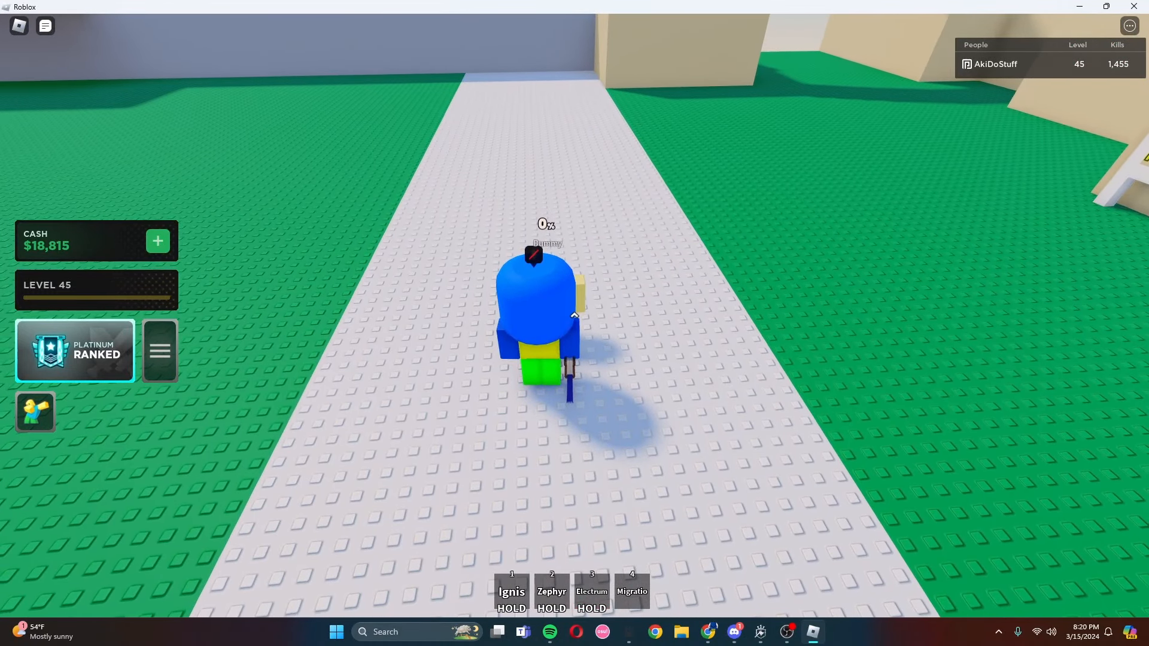
pyautogui.press('w')
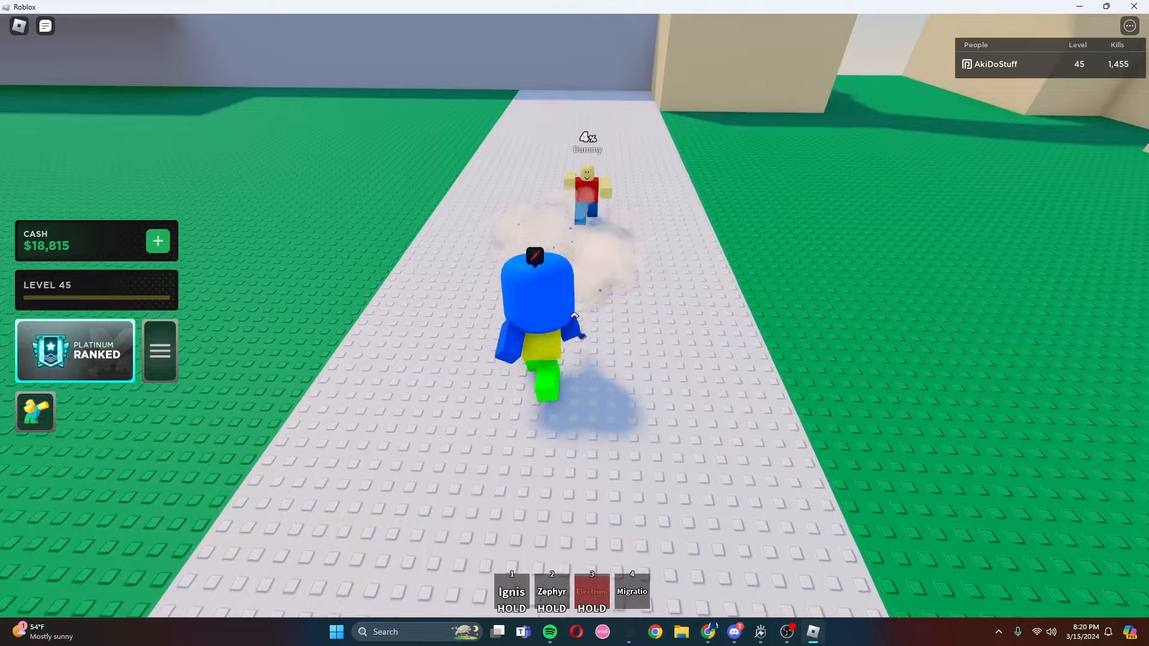
pyautogui.click(575, 315)
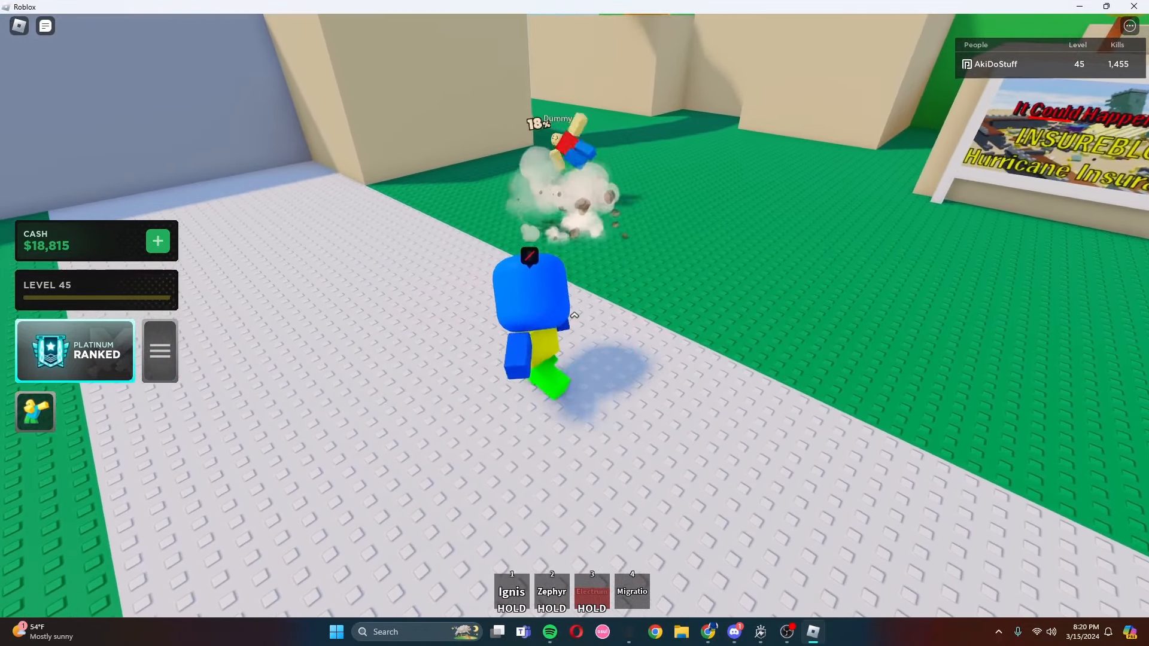
pyautogui.press('w')
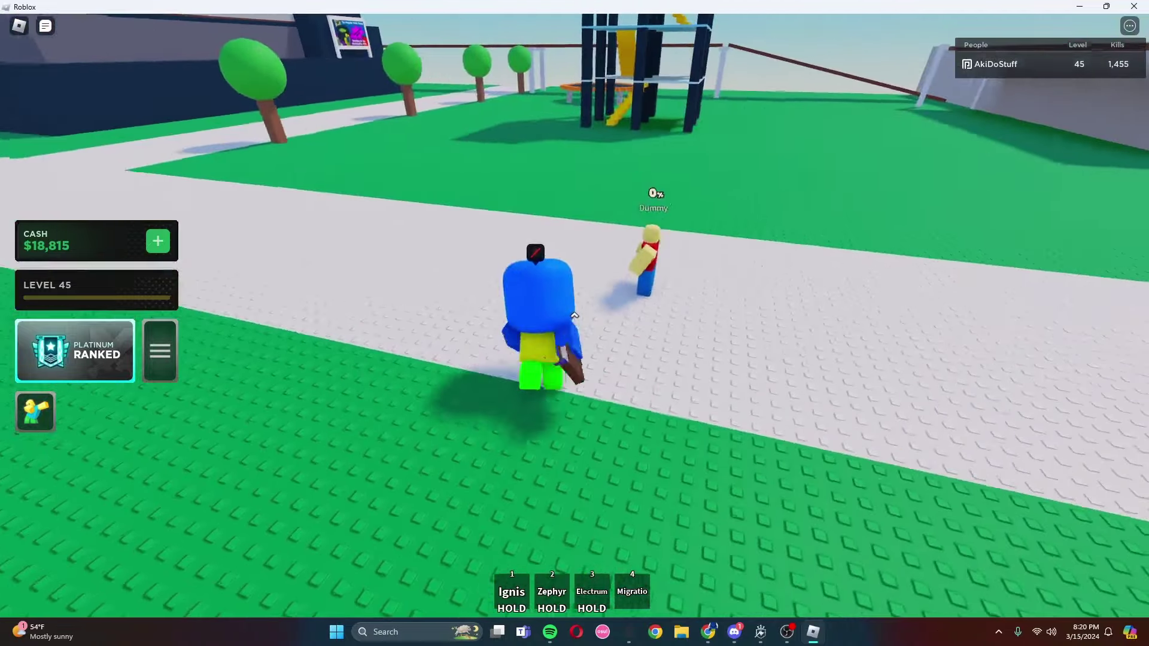
pyautogui.press('w')
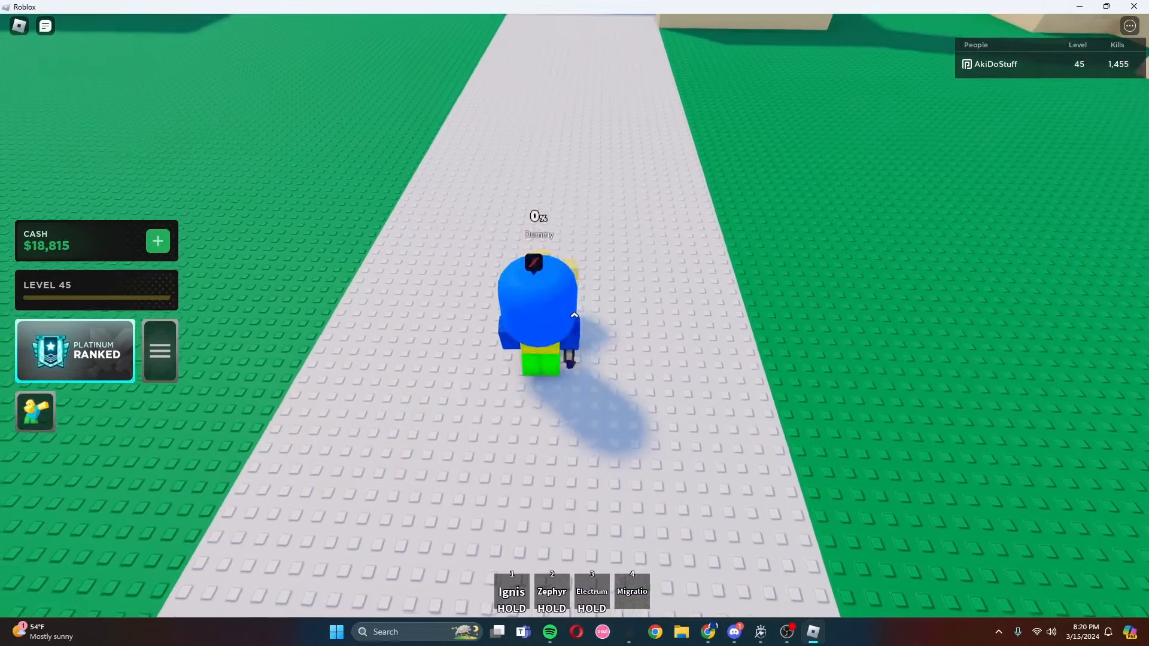
# - Cast an ability on the Dummy, then punch it past 21% and knock it back across the green floor
pyautogui.press('w')
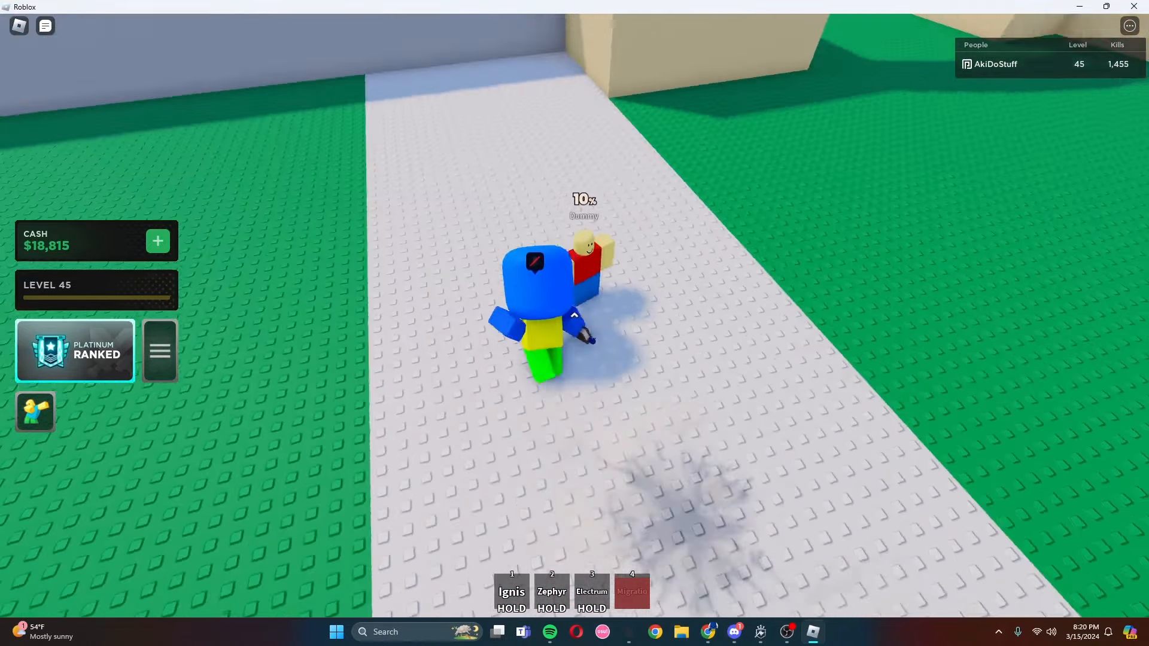
pyautogui.press('1')
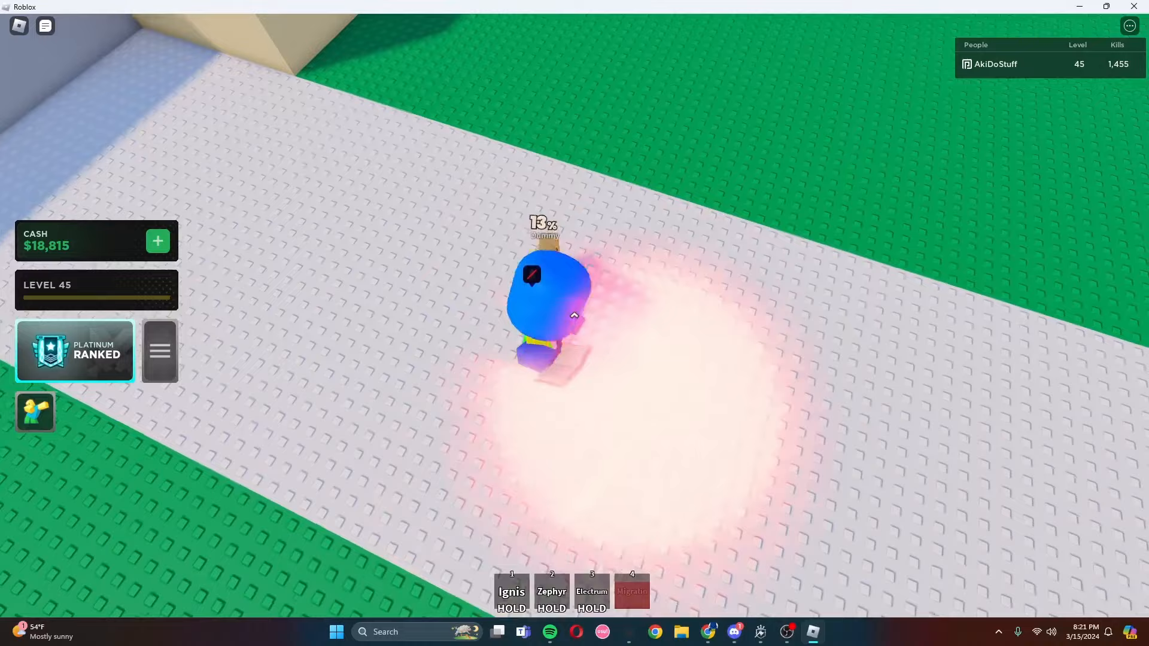
pyautogui.click(573, 316)
pyautogui.press('w')
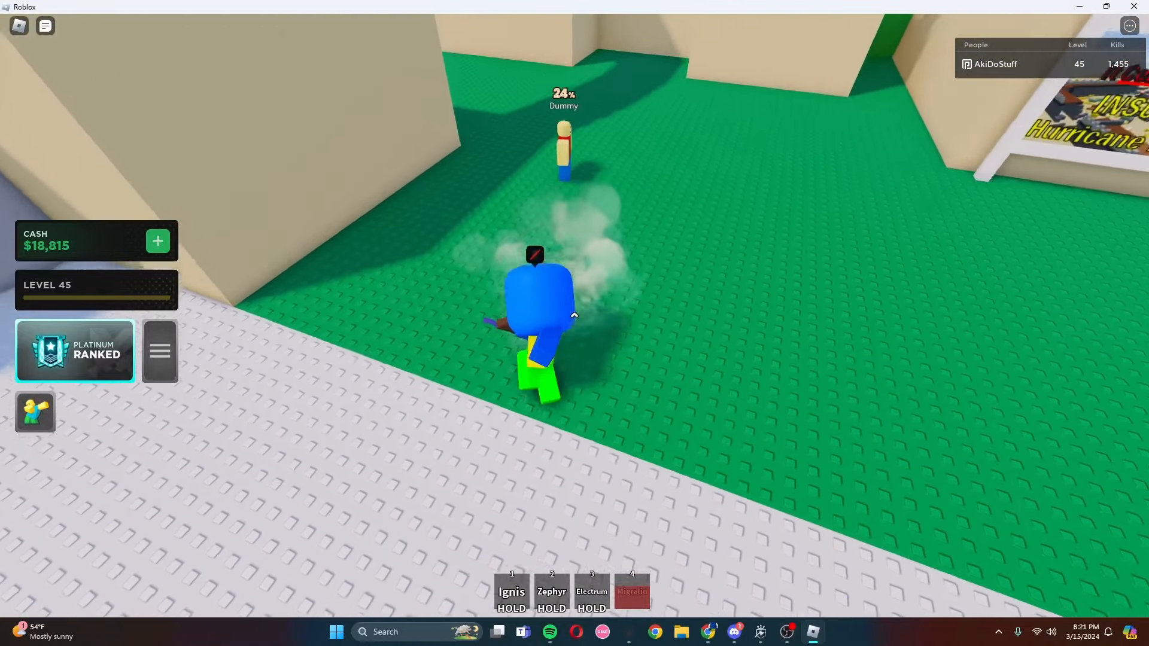
pyautogui.click(574, 316)
pyautogui.click(576, 316)
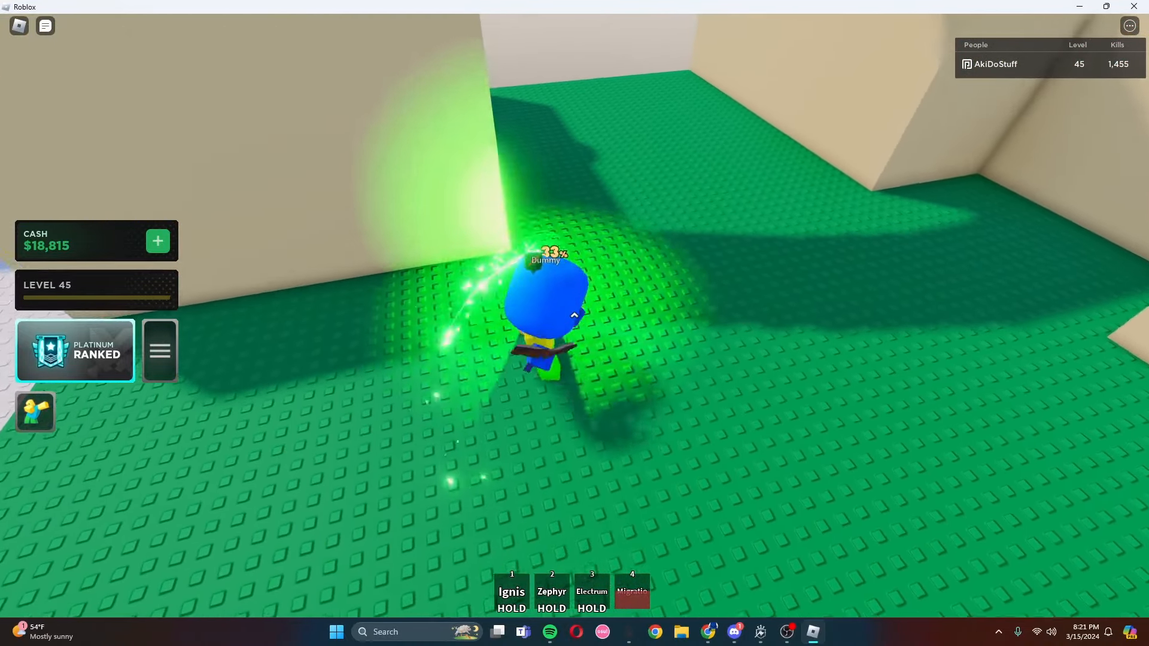
pyautogui.click(575, 316)
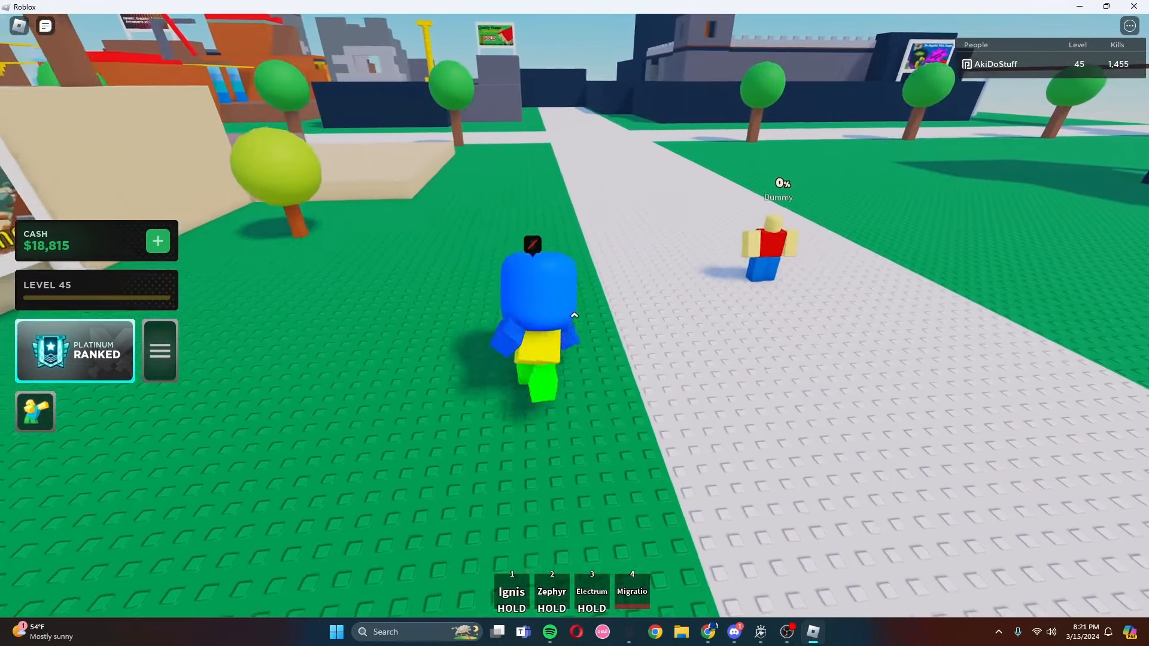
# - Cast Ignis then Zephyr to launch the Dummy, chase it and hit it up to 33%
pyautogui.press('w')
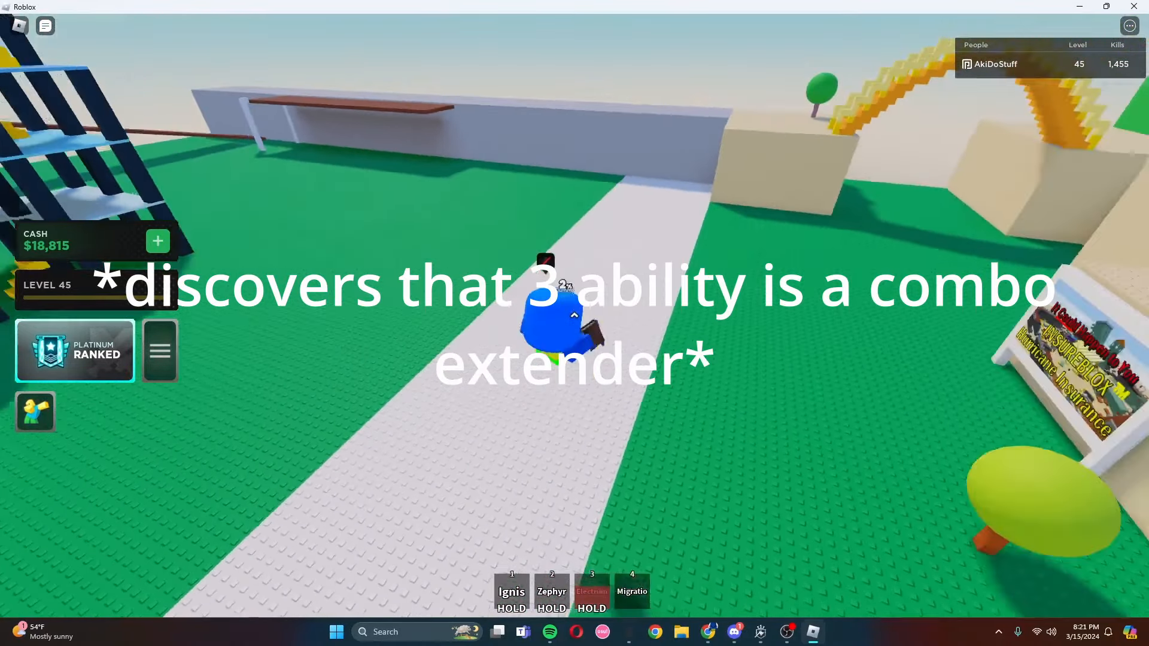
pyautogui.press('1')
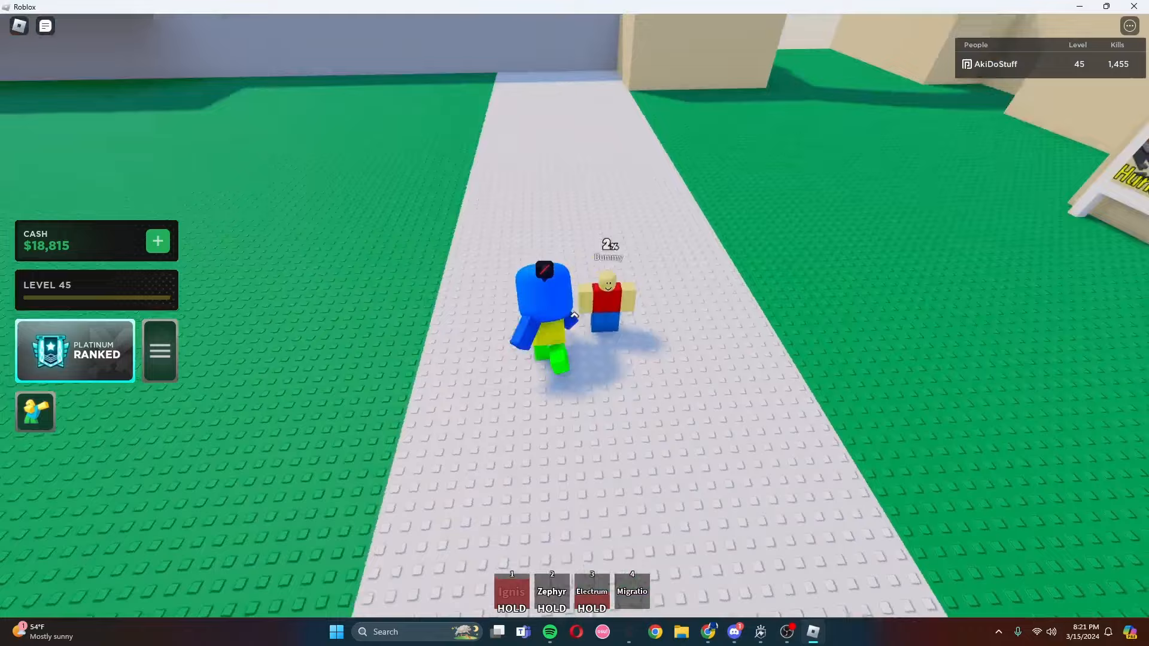
pyautogui.press('2')
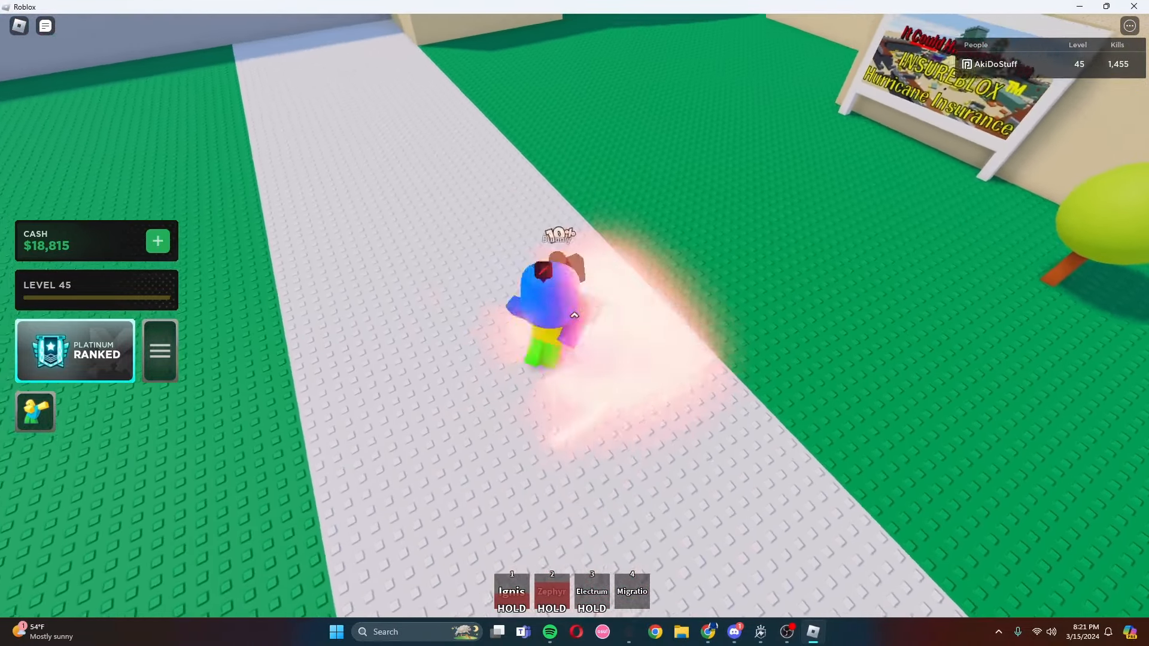
pyautogui.press('w')
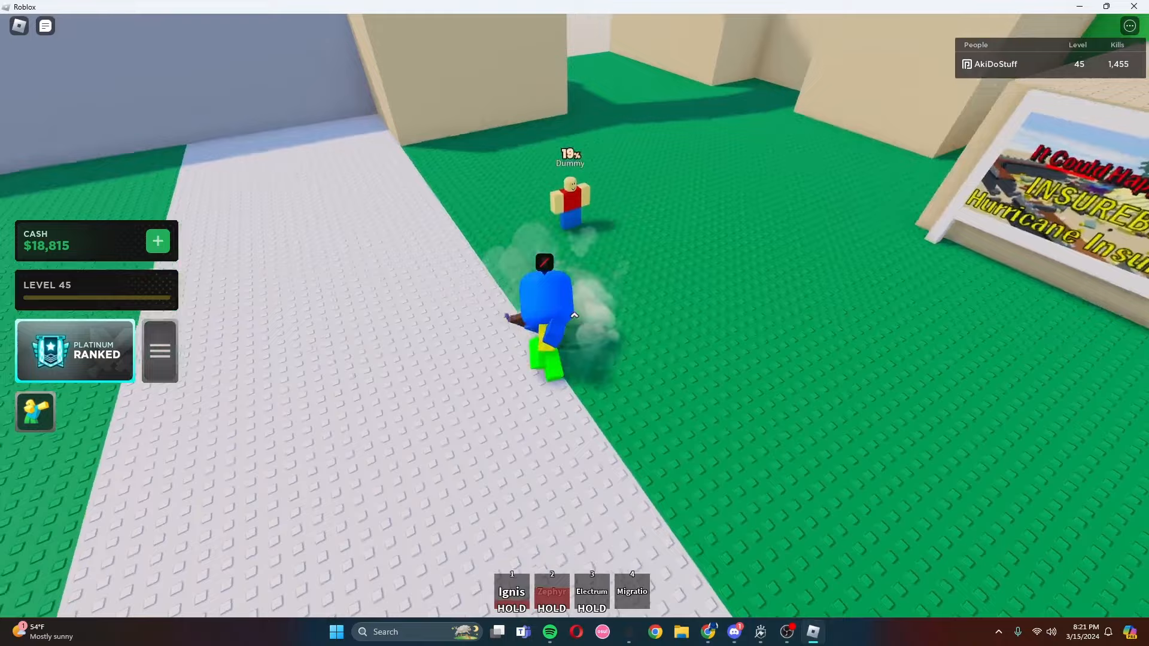
pyautogui.click(573, 313)
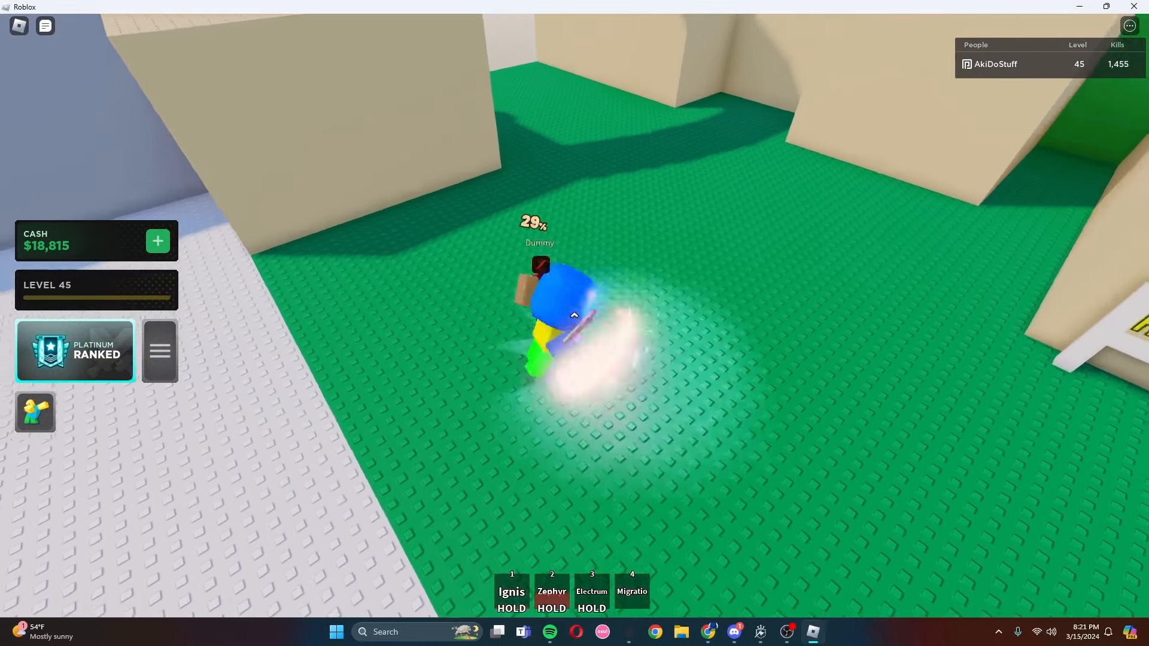
pyautogui.click(574, 314)
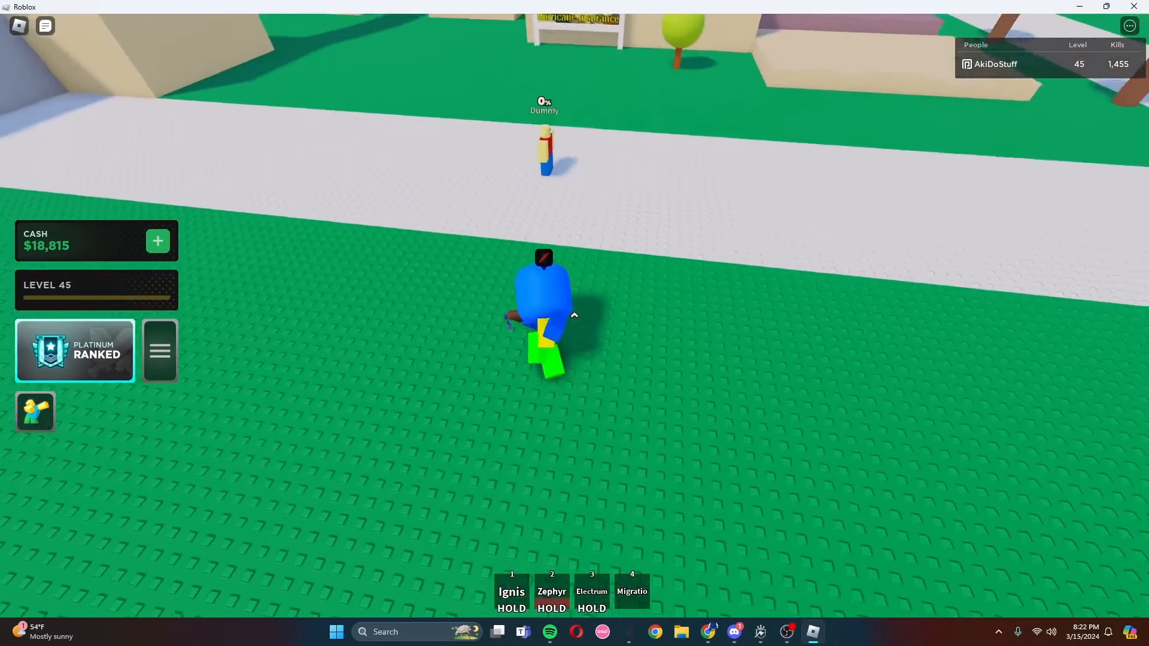
# - Dash into the reset Dummy, strike it, leap-slam beside it and hit it to 30%
pyautogui.press('1')
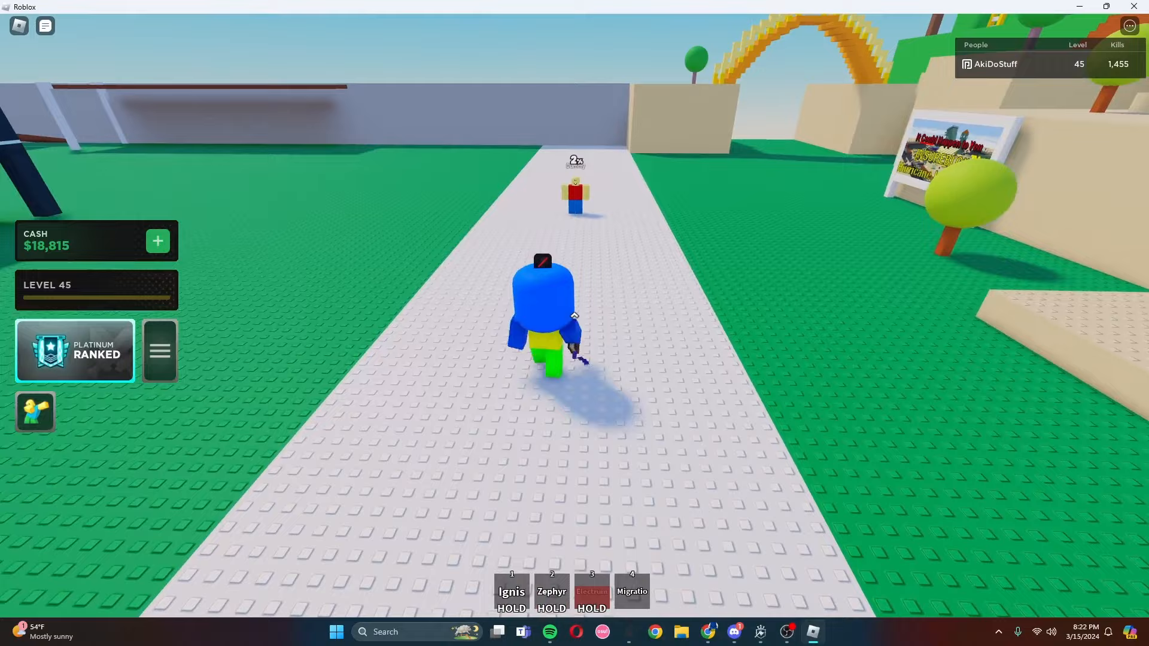
pyautogui.press('w')
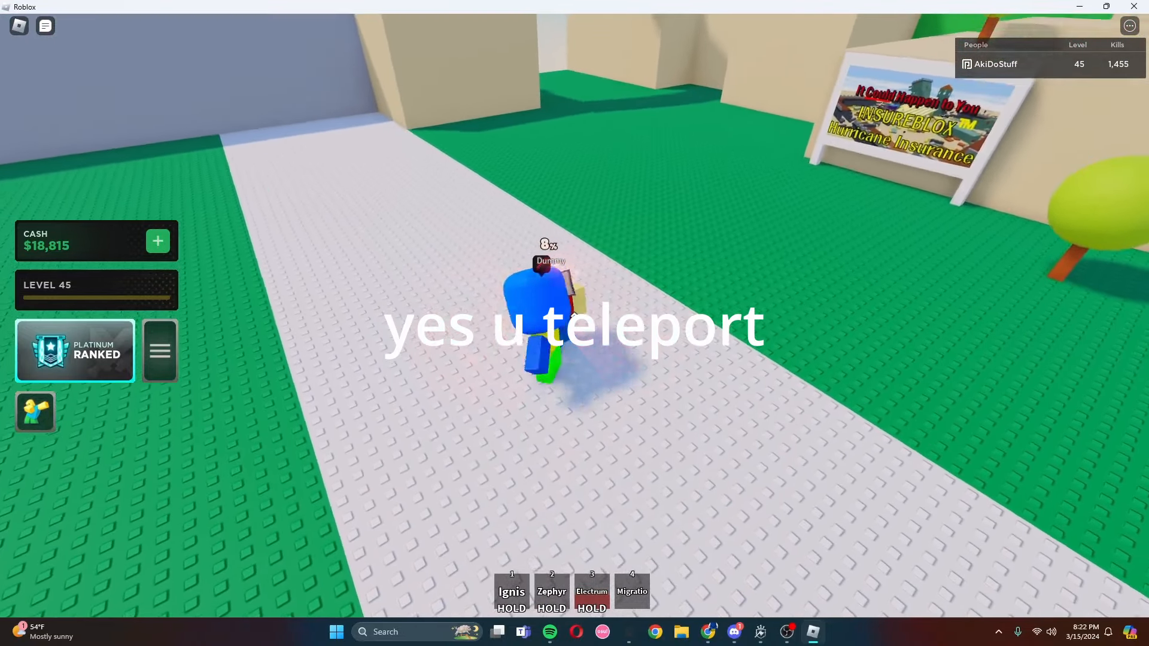
pyautogui.click(572, 316)
pyautogui.press('w')
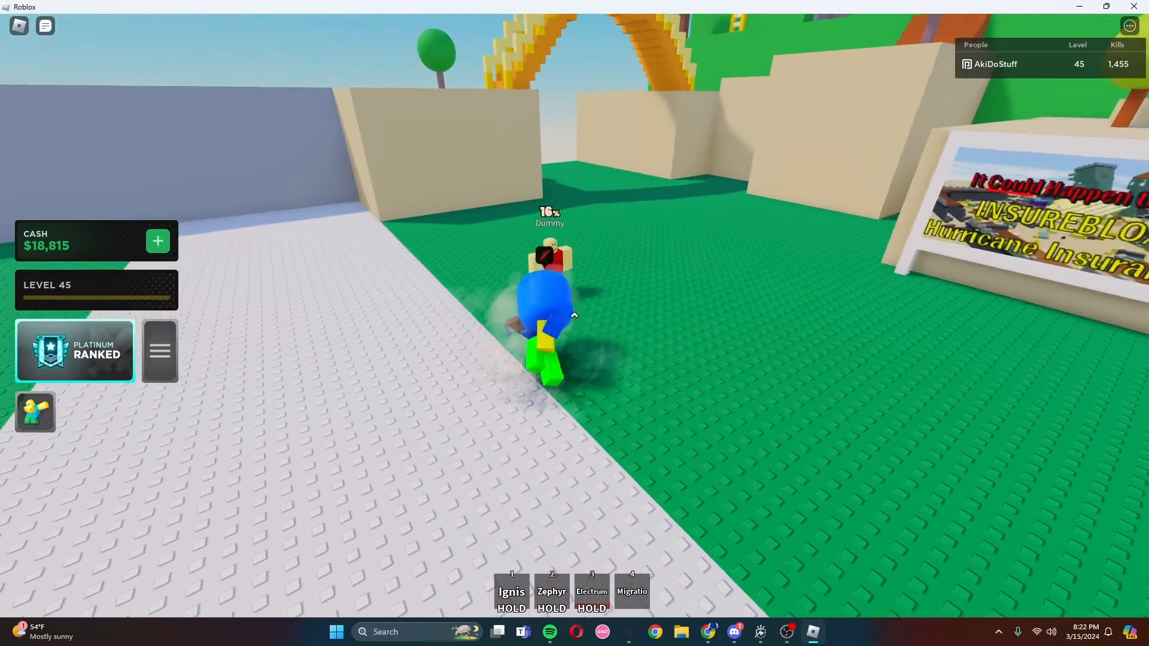
pyautogui.press('space')
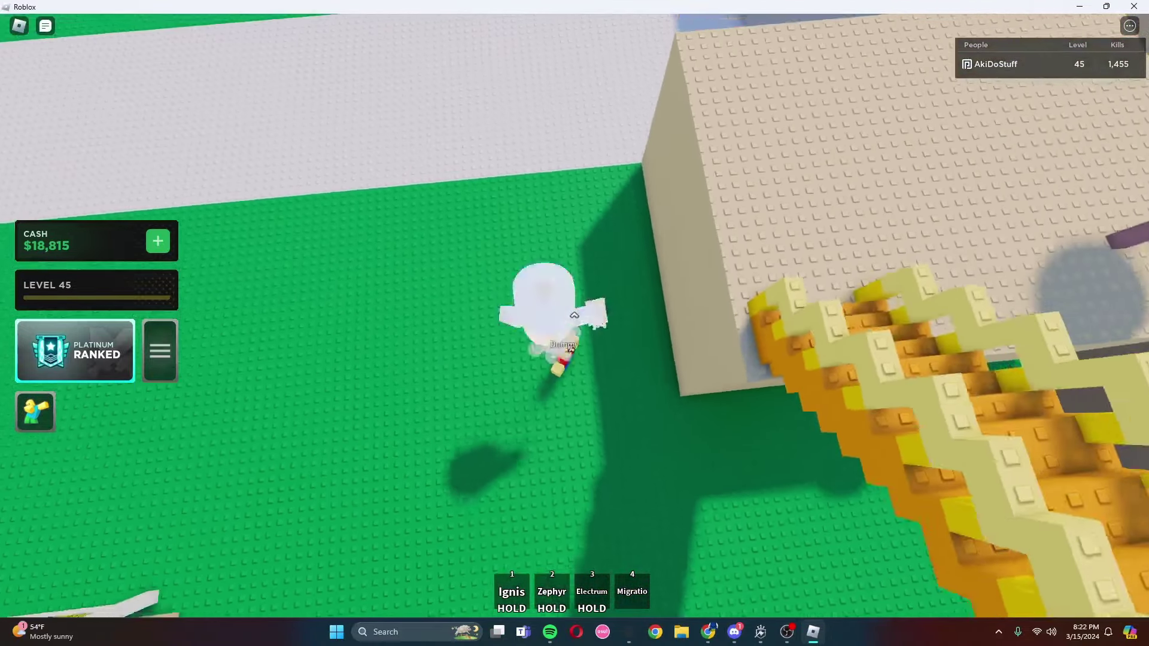
pyautogui.click(572, 316)
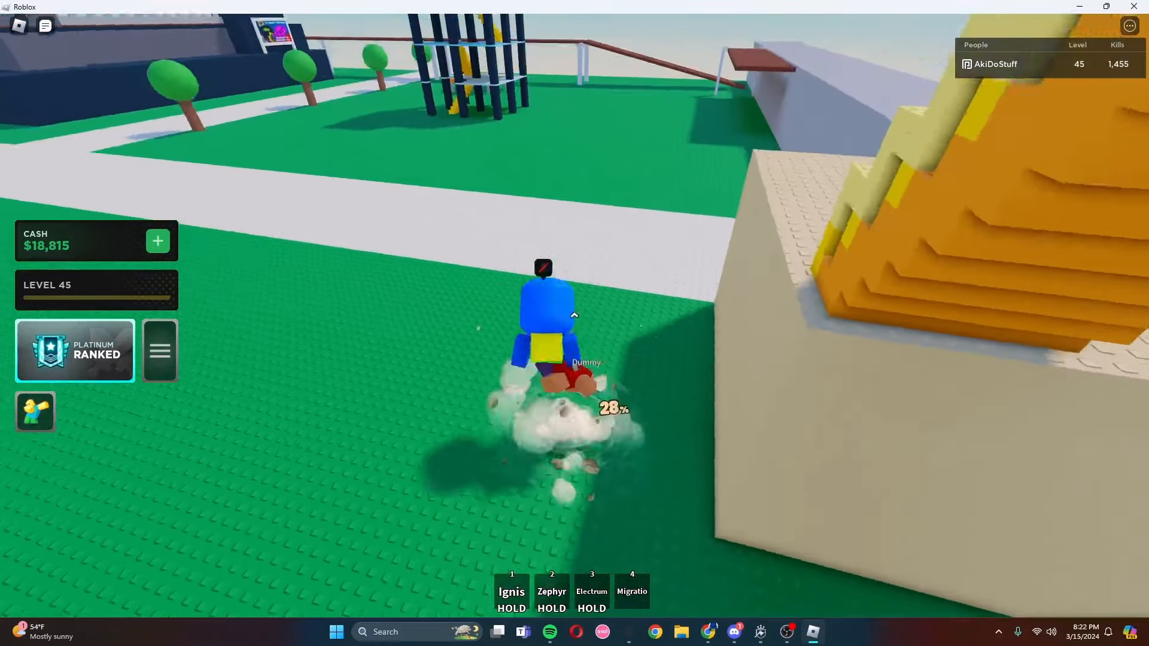
# - Teleport, fire-punch and knock the Dummy to 22%, then hit the respawned Dummy to 27%
pyautogui.press('1')
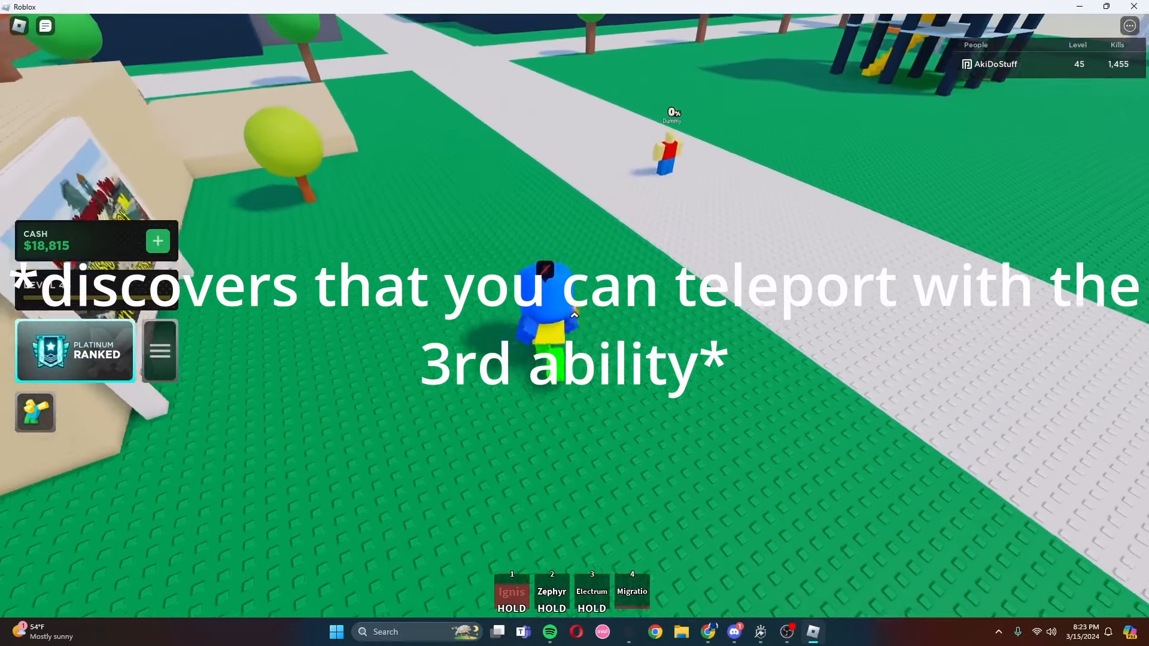
pyautogui.click(573, 315)
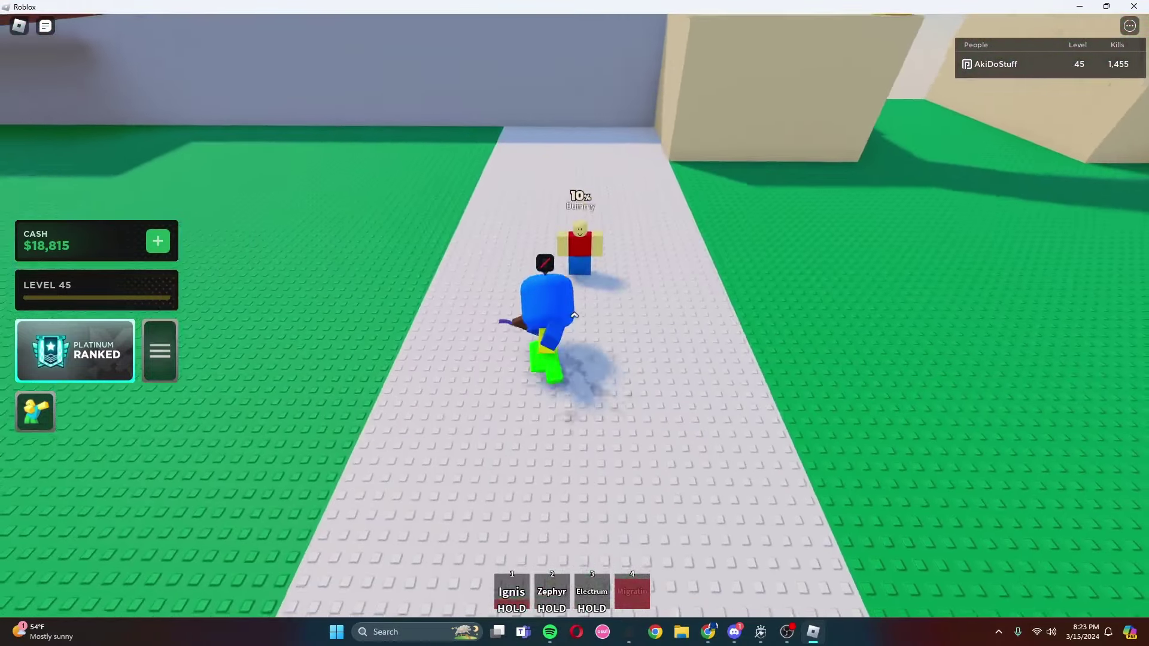
pyautogui.click(573, 316)
pyautogui.click(574, 314)
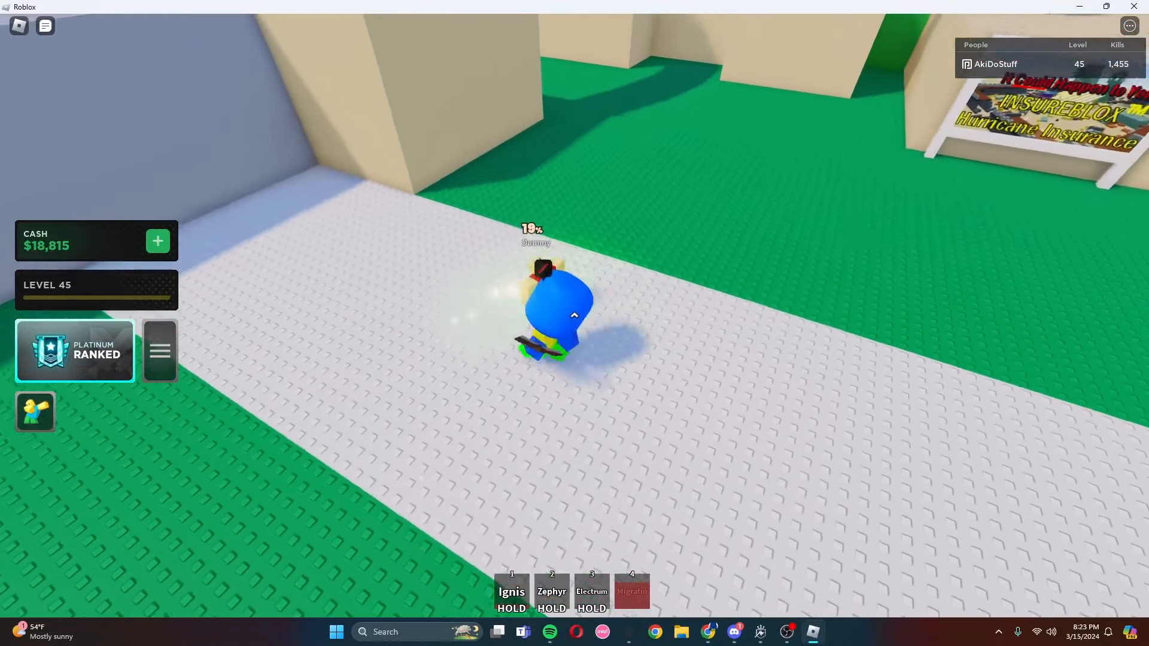
pyautogui.press('w')
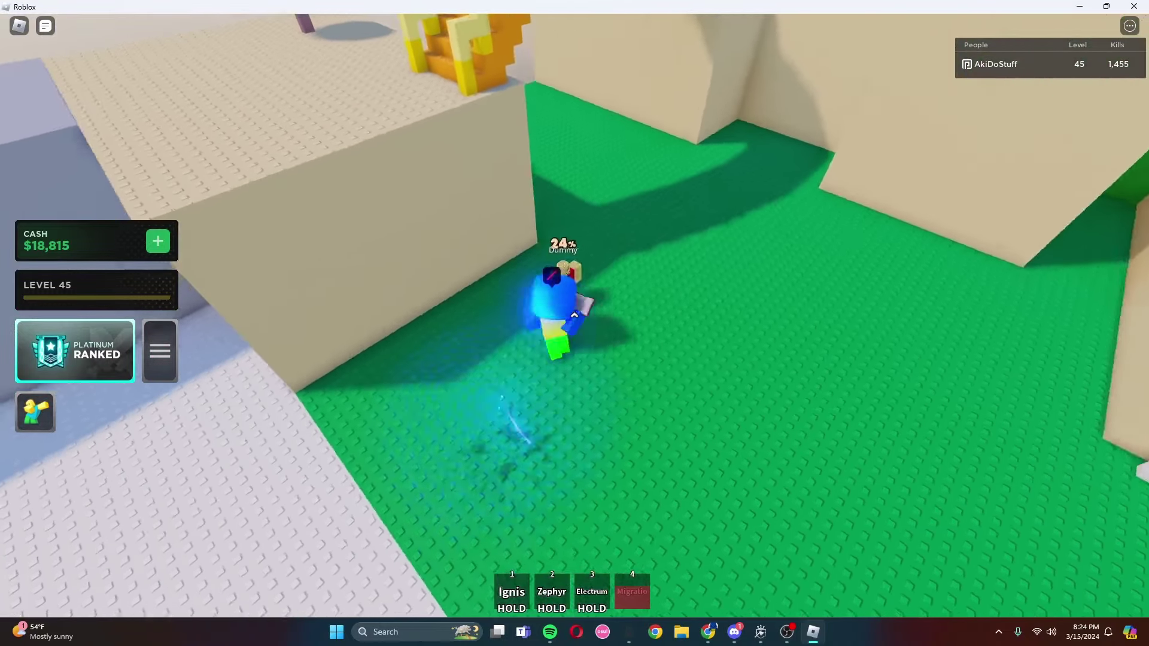
pyautogui.click(574, 314)
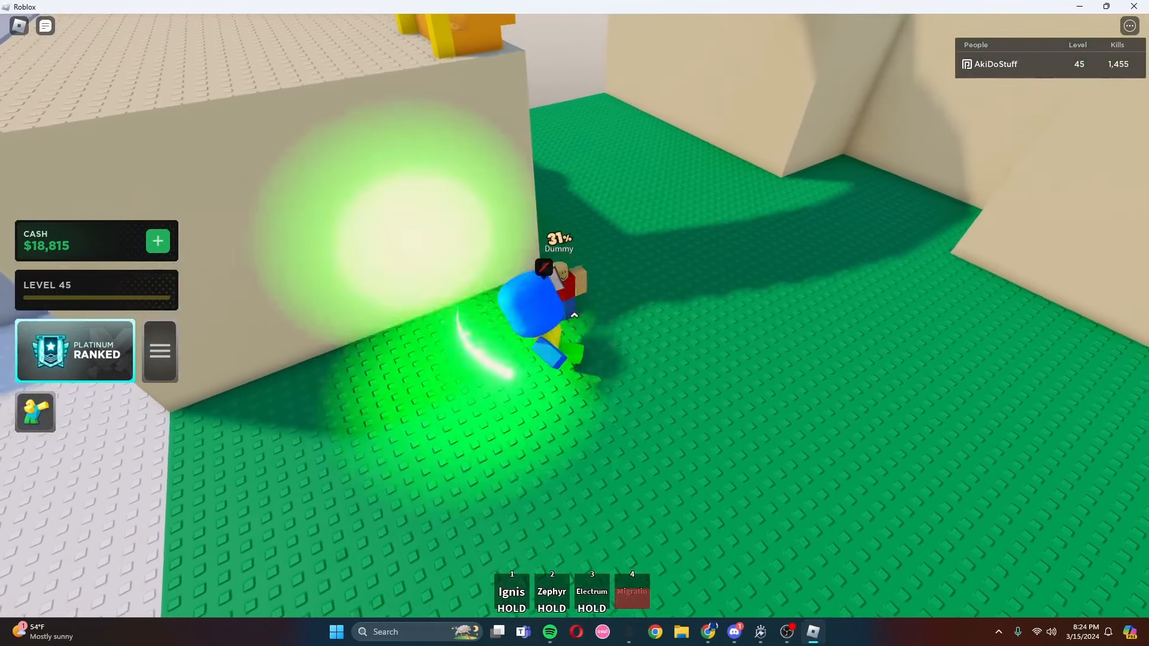
pyautogui.press('w')
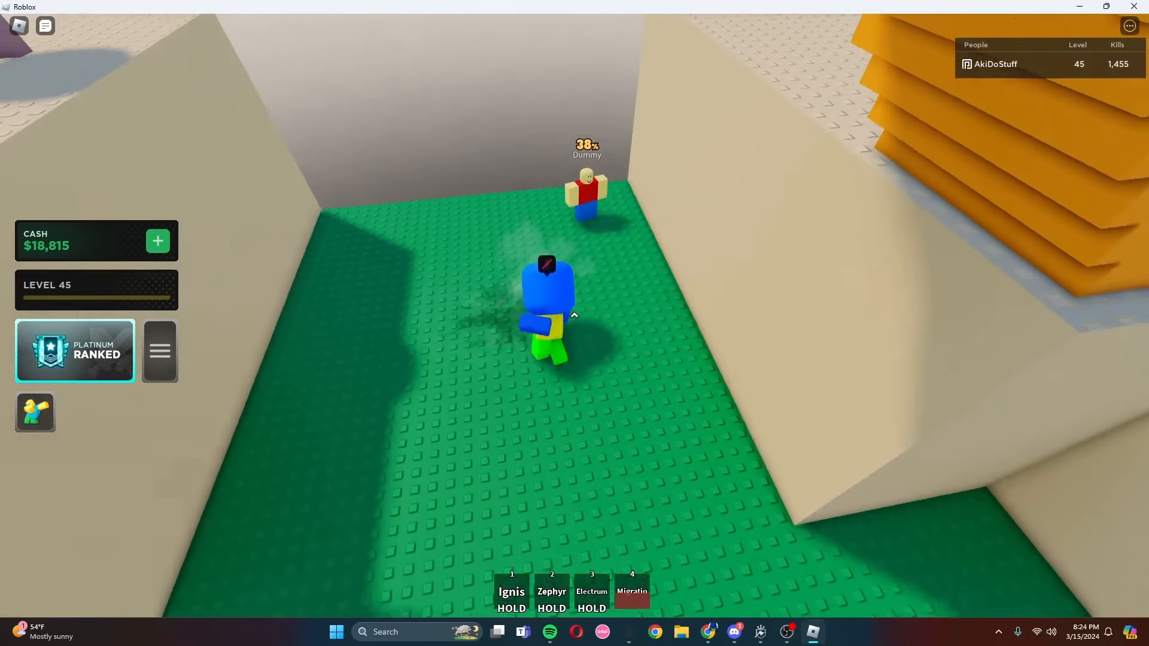
# - Run along the path and under the arch bridge back to the training dummy
pyautogui.press('w')
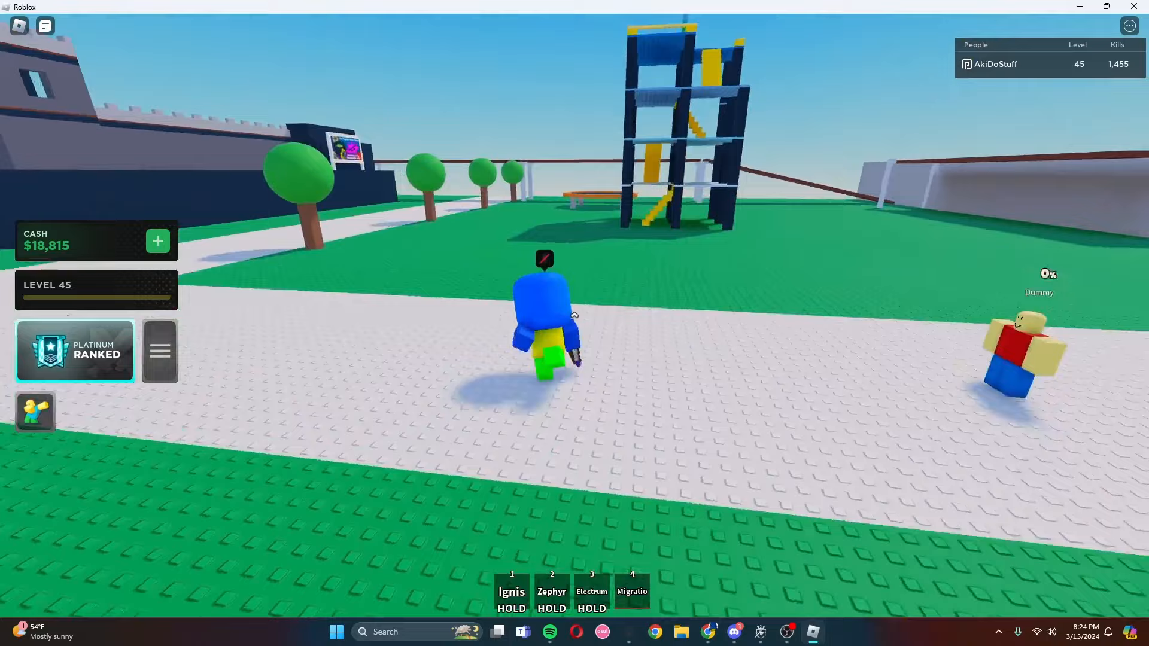
pyautogui.scroll(5, 573, 314)
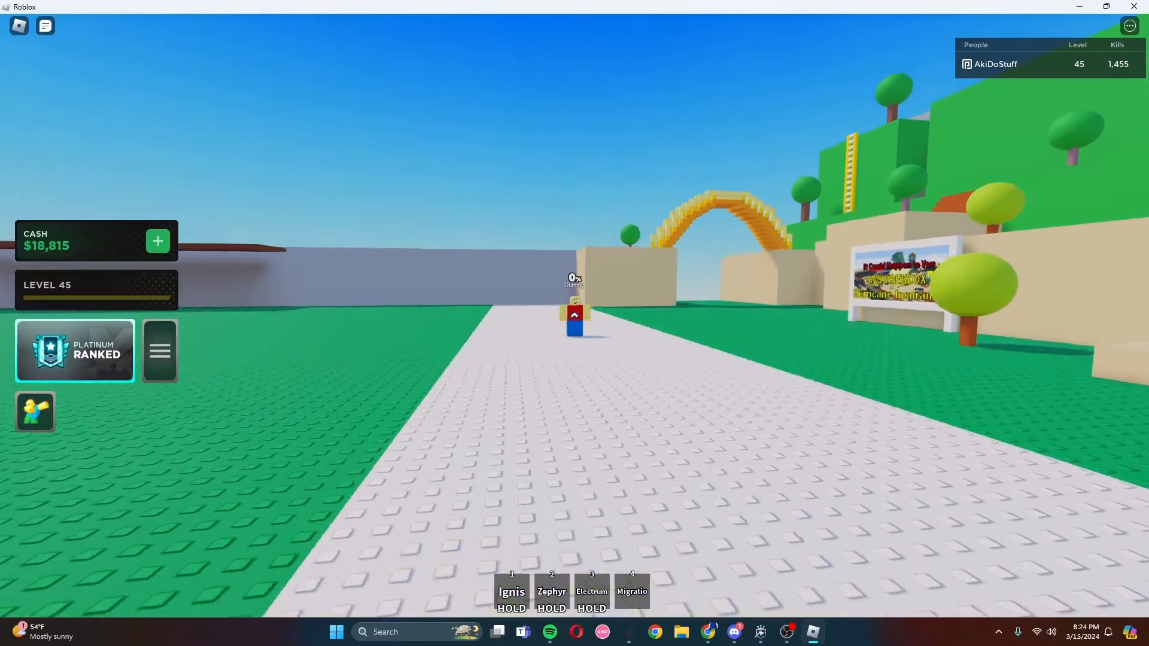
pyautogui.scroll(-3, 574, 314)
pyautogui.scroll(-2, 574, 315)
pyautogui.scroll(-5, 574, 315)
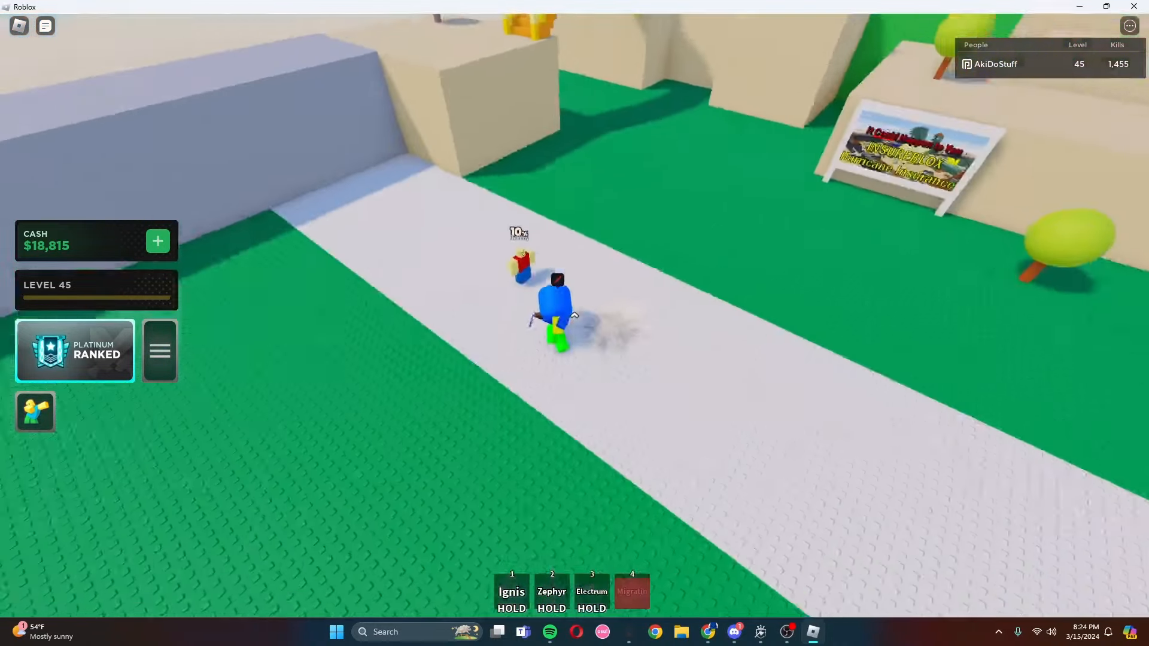
pyautogui.scroll(-2, 573, 313)
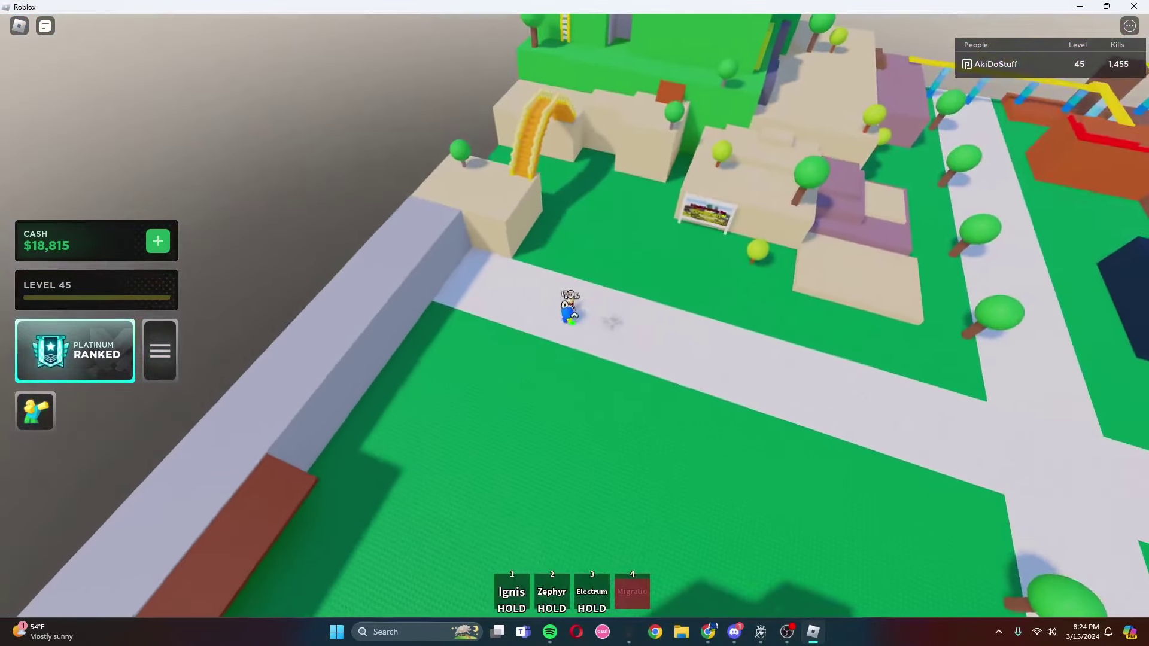
pyautogui.scroll(3, 574, 314)
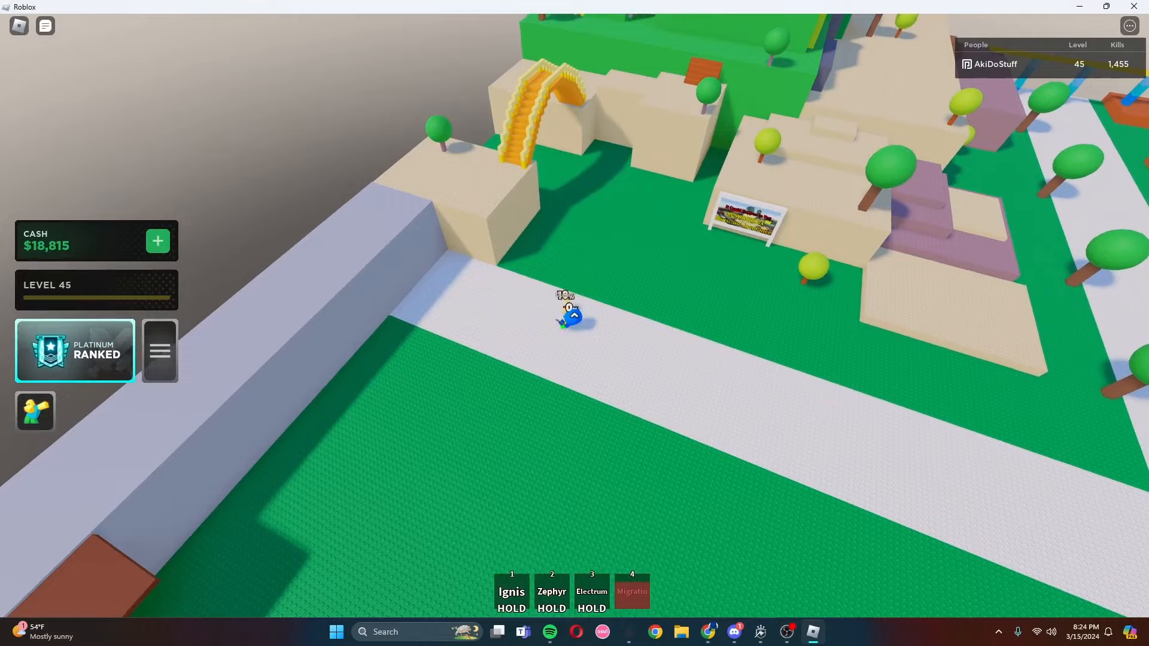
pyautogui.press('w')
pyautogui.scroll(2, 574, 314)
pyautogui.scroll(2, 574, 314)
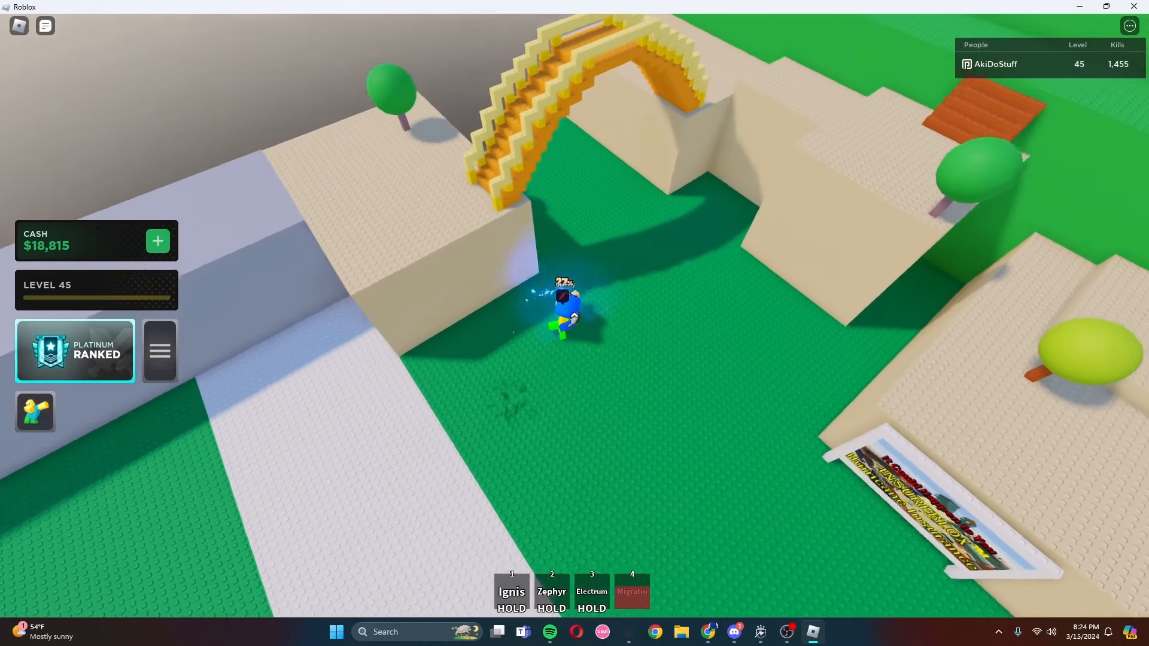
pyautogui.scroll(1, 574, 314)
pyautogui.press('w')
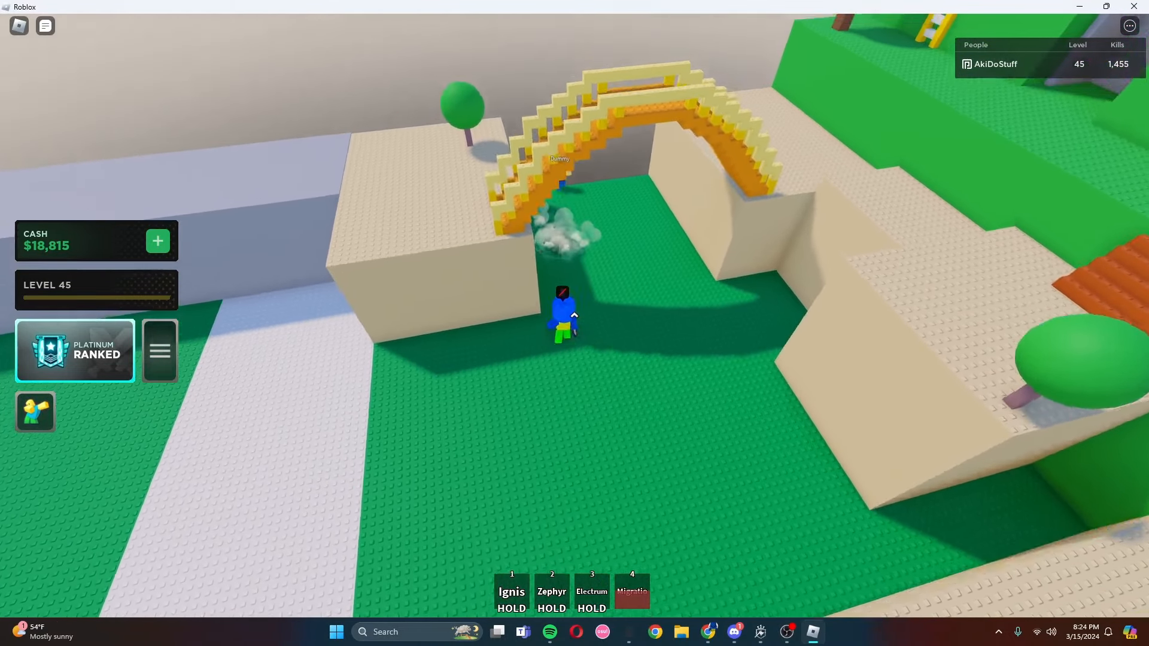
pyautogui.scroll(3, 573, 315)
pyautogui.press('w')
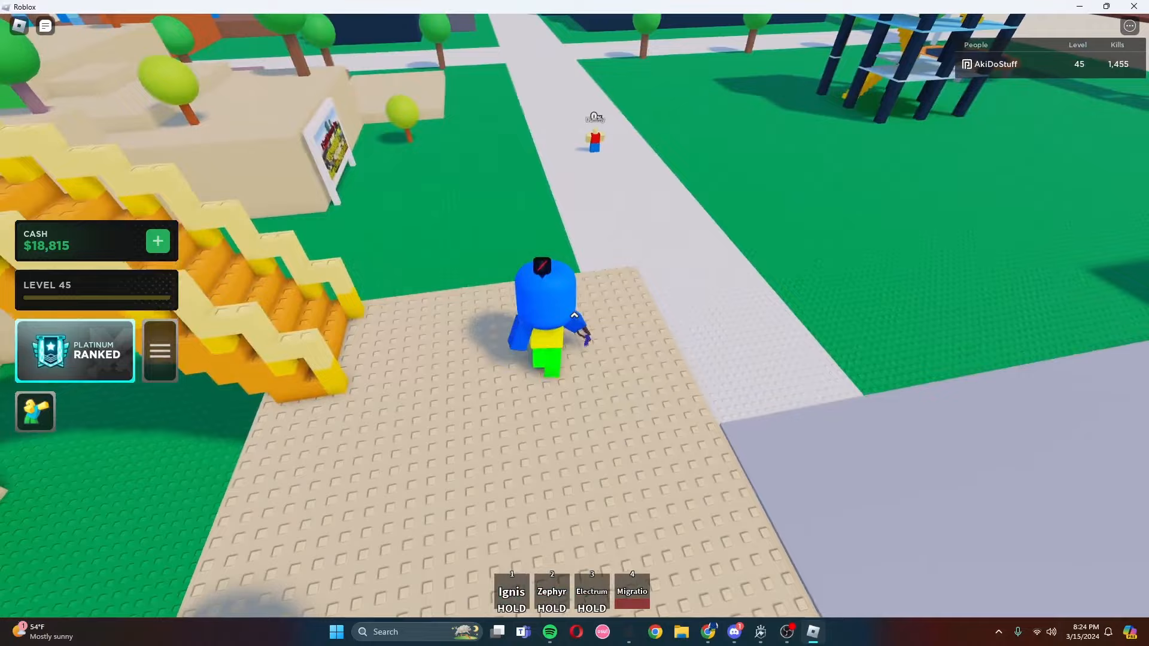
pyautogui.press('w')
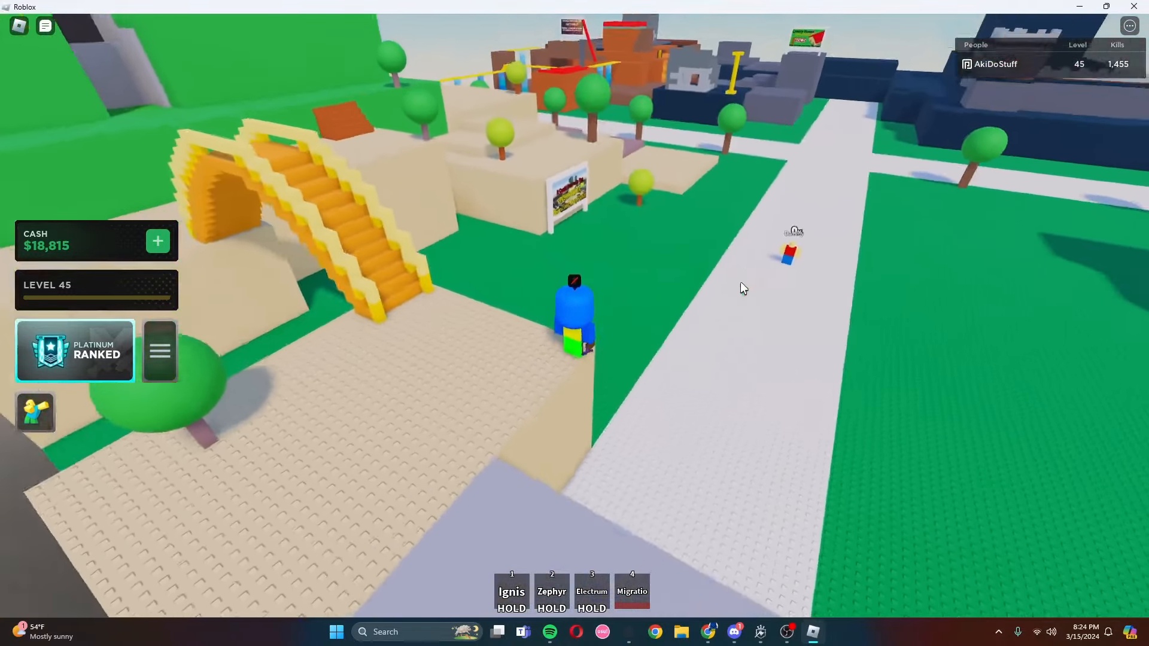
pyautogui.scroll(5, 551, 193)
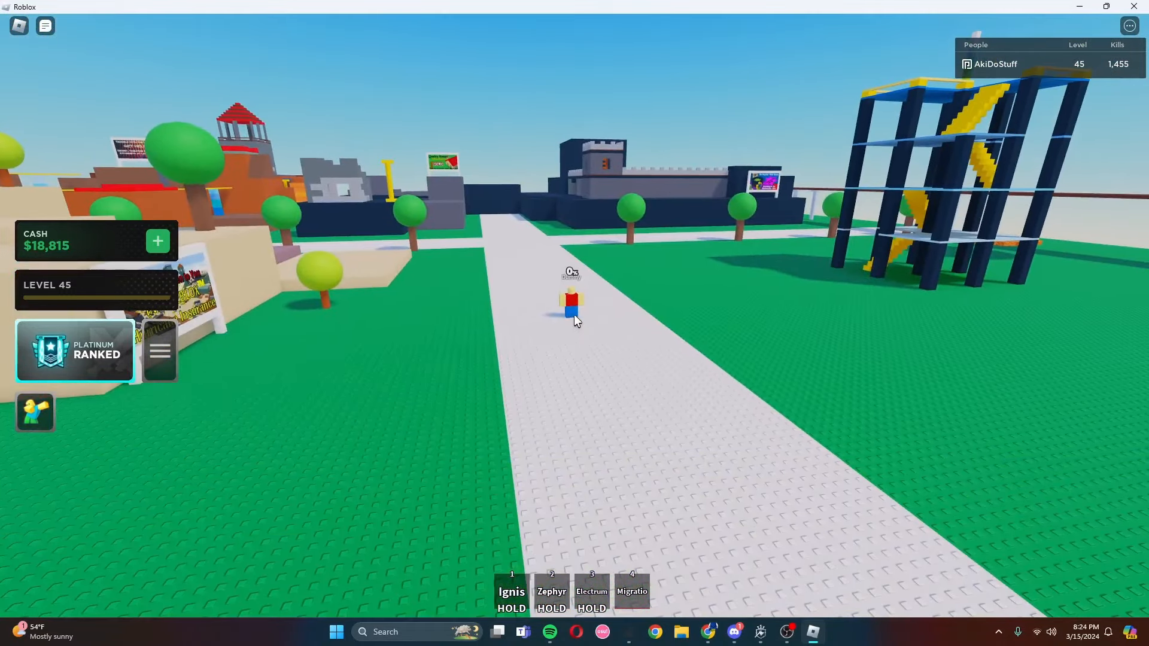
# - Cast the Migratio teleporting burst at the dummy twice, repositioning on the path between casts
pyautogui.press('4')
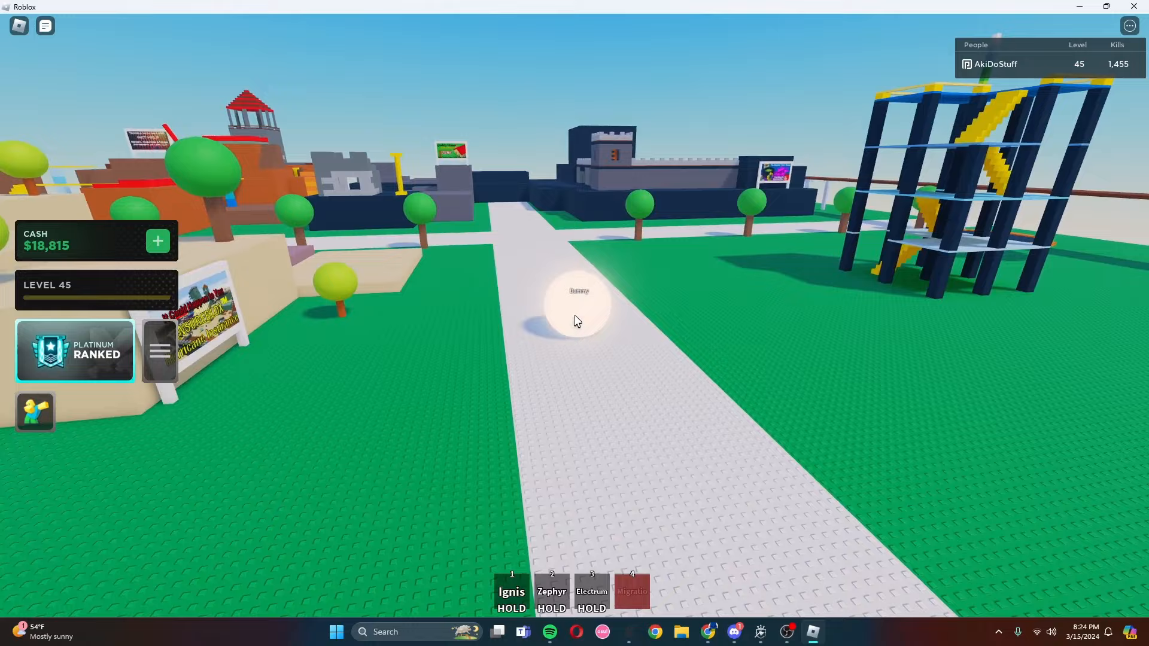
pyautogui.scroll(-10, 577, 321)
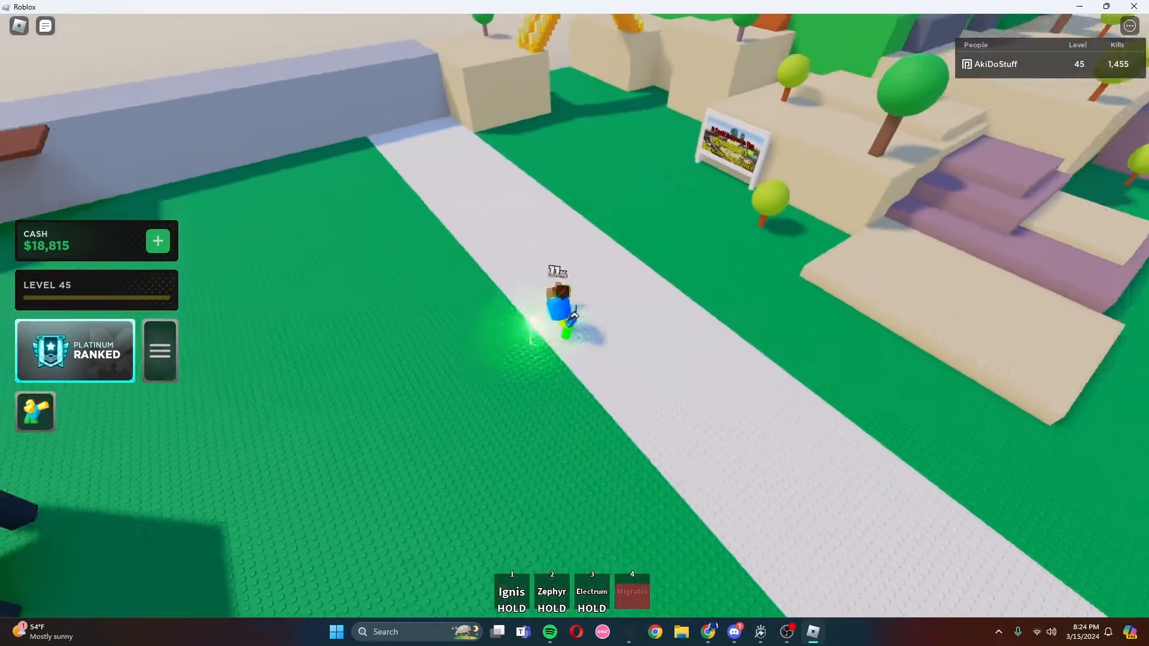
pyautogui.press('w')
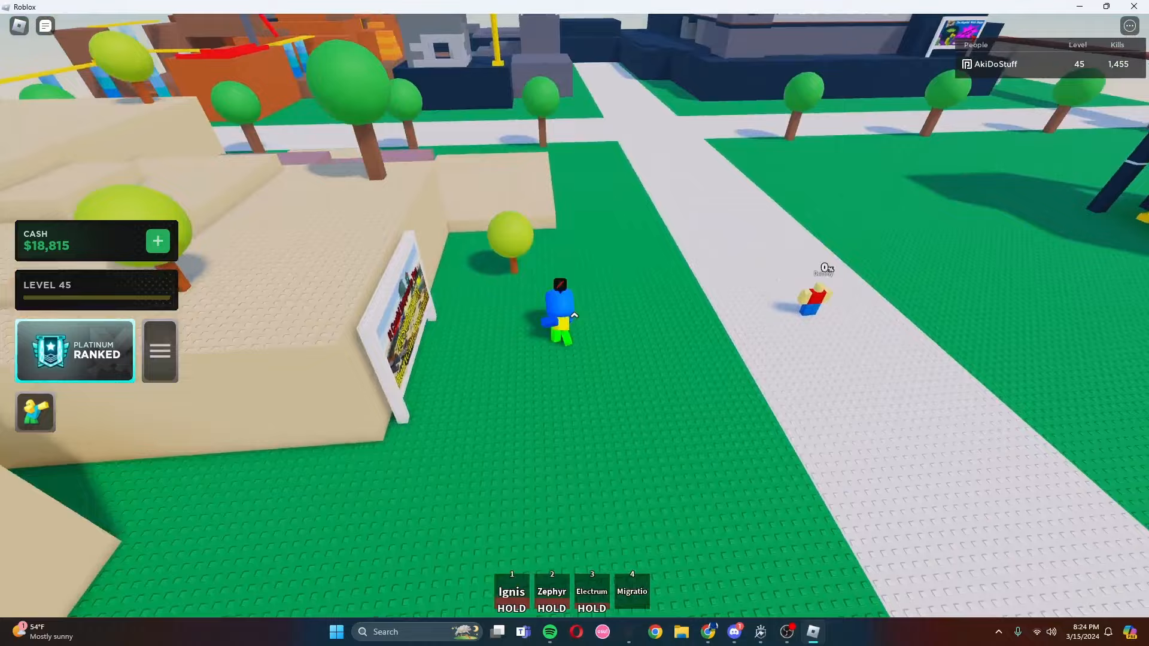
pyautogui.press('w')
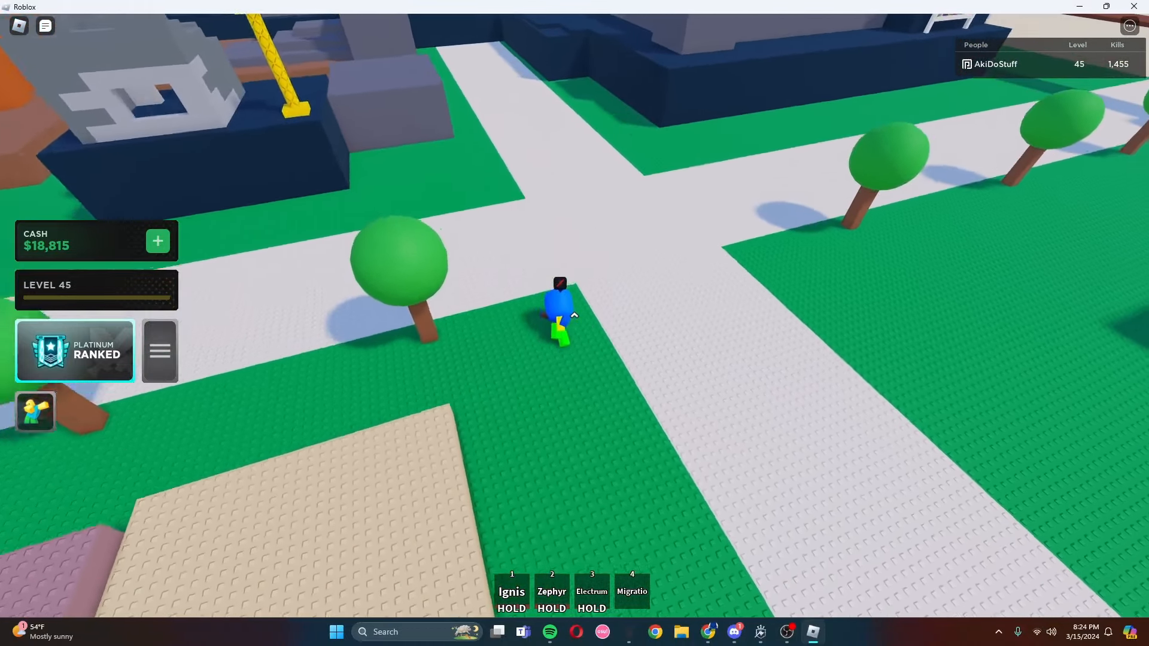
pyautogui.scroll(5, 574, 320)
pyautogui.press('4')
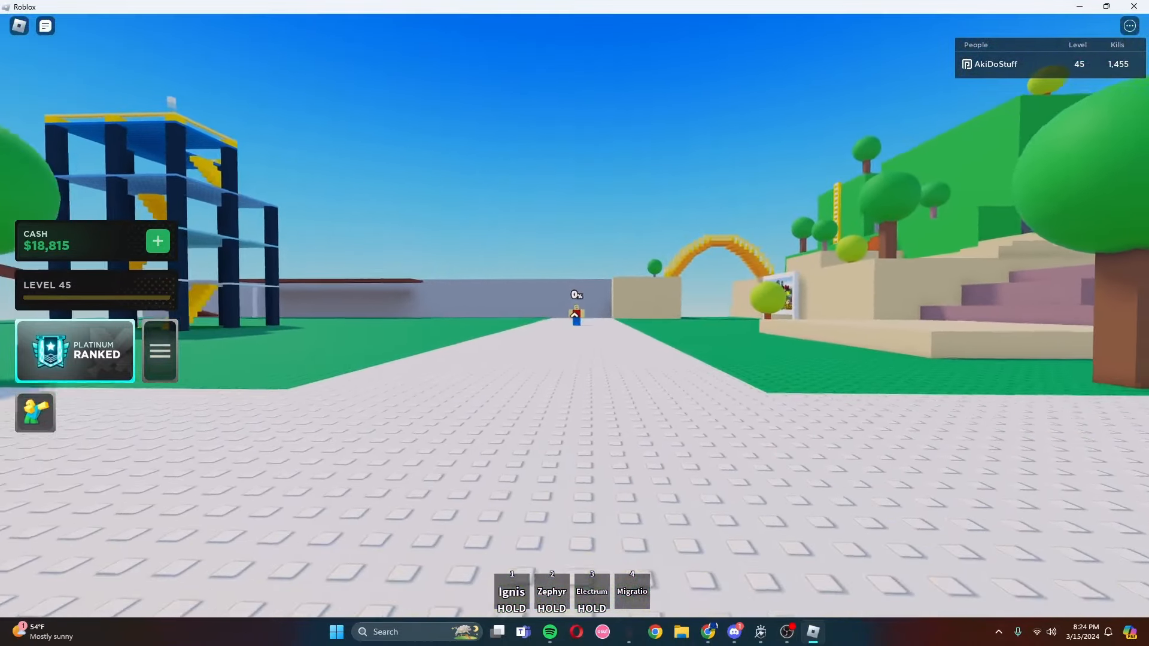
pyautogui.scroll(-10, 575, 315)
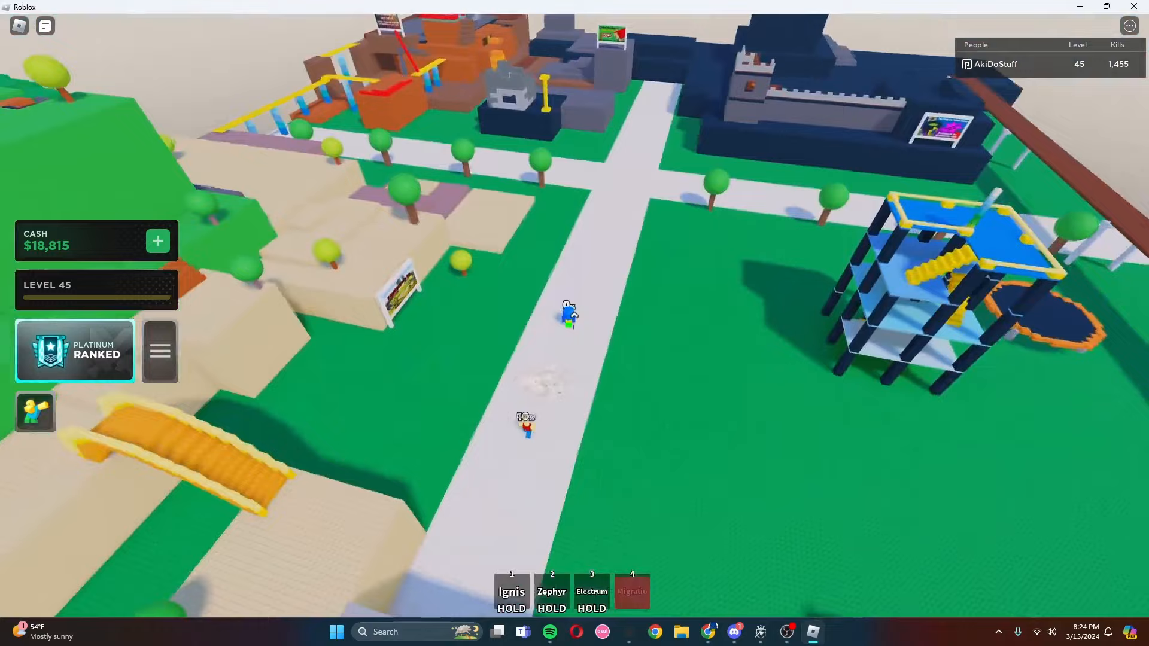
pyautogui.scroll(5, 572, 316)
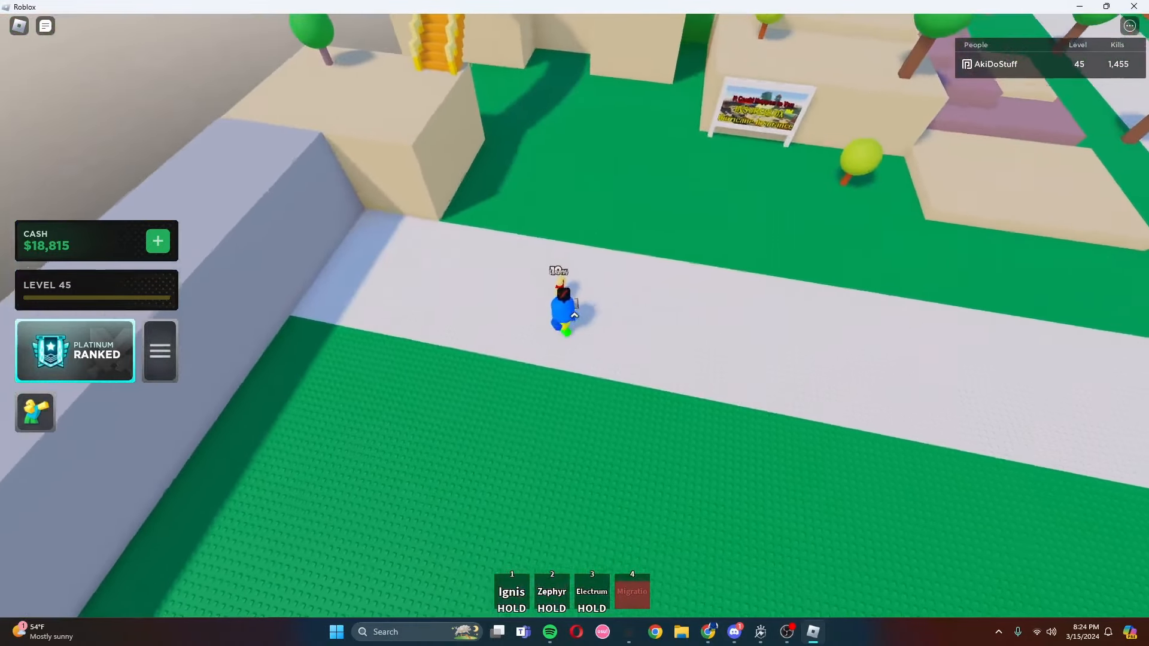
# - Blast and slash the dummy from 23% through 27% up to 38% damage
pyautogui.click(574, 314)
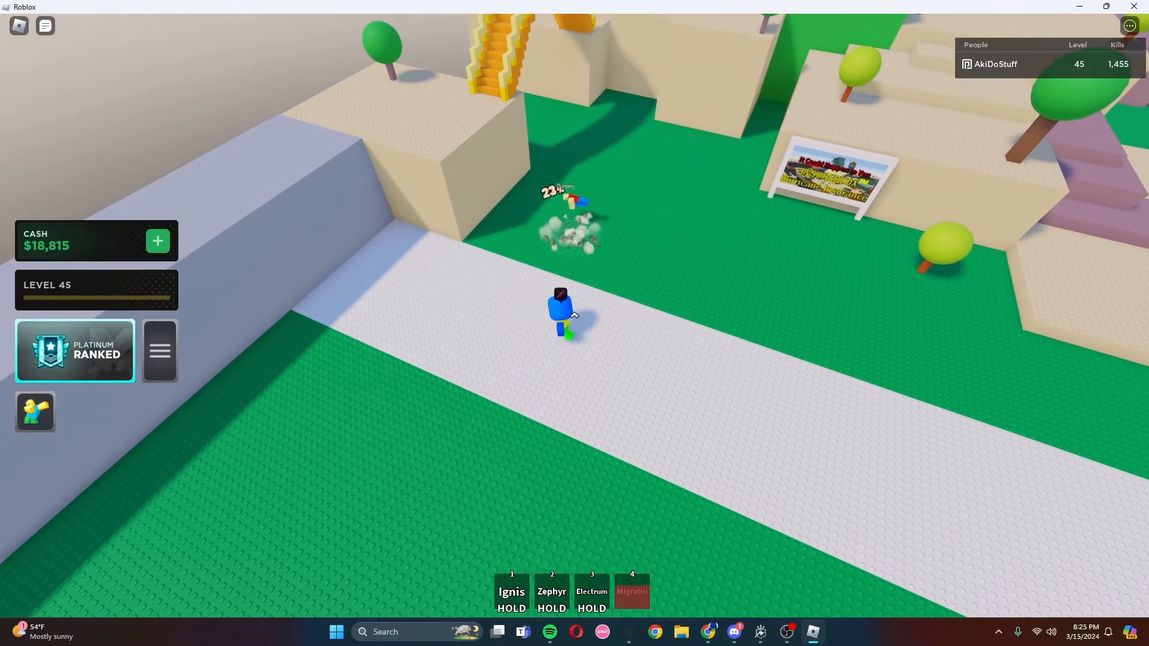
pyautogui.press('w')
pyautogui.click(574, 315)
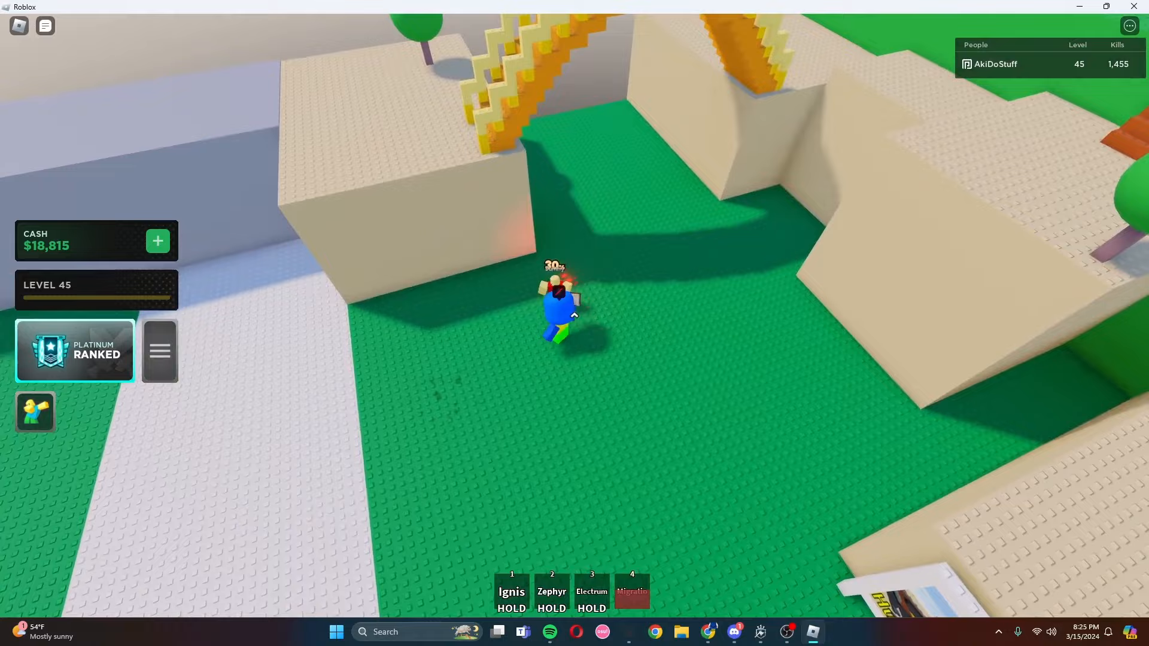
pyautogui.press('w')
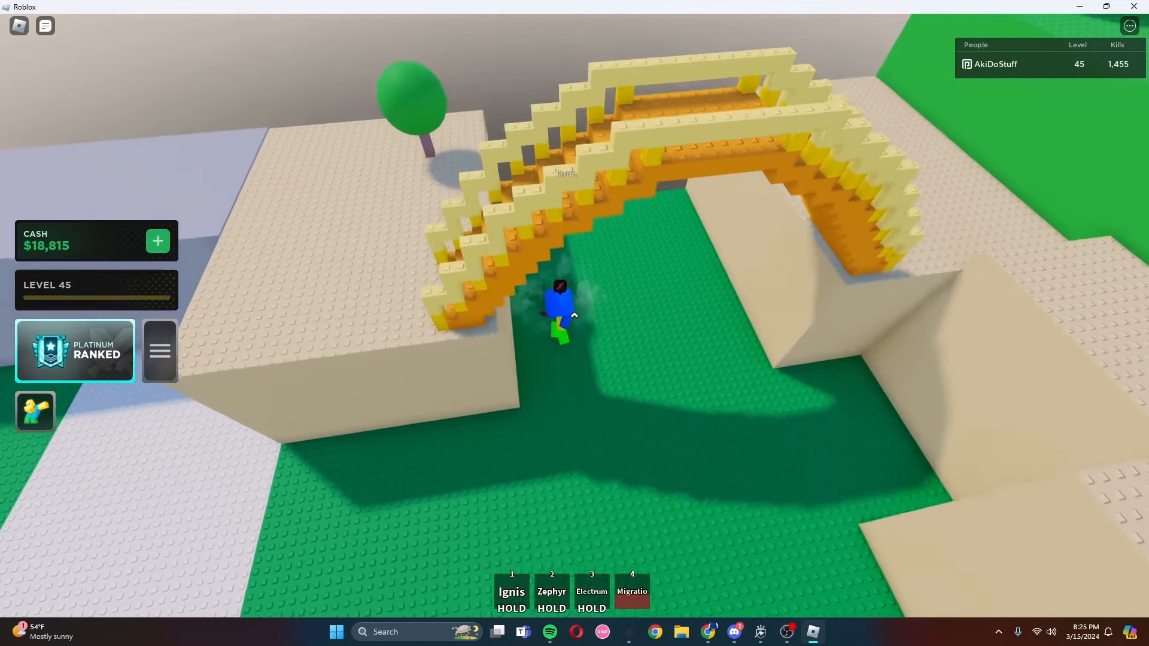
pyautogui.scroll(5, 574, 315)
pyautogui.click(574, 316)
# - Launch the dummy with Electrum and walk up the stairs and green block toward the lobby
pyautogui.press('3')
pyautogui.press('w')
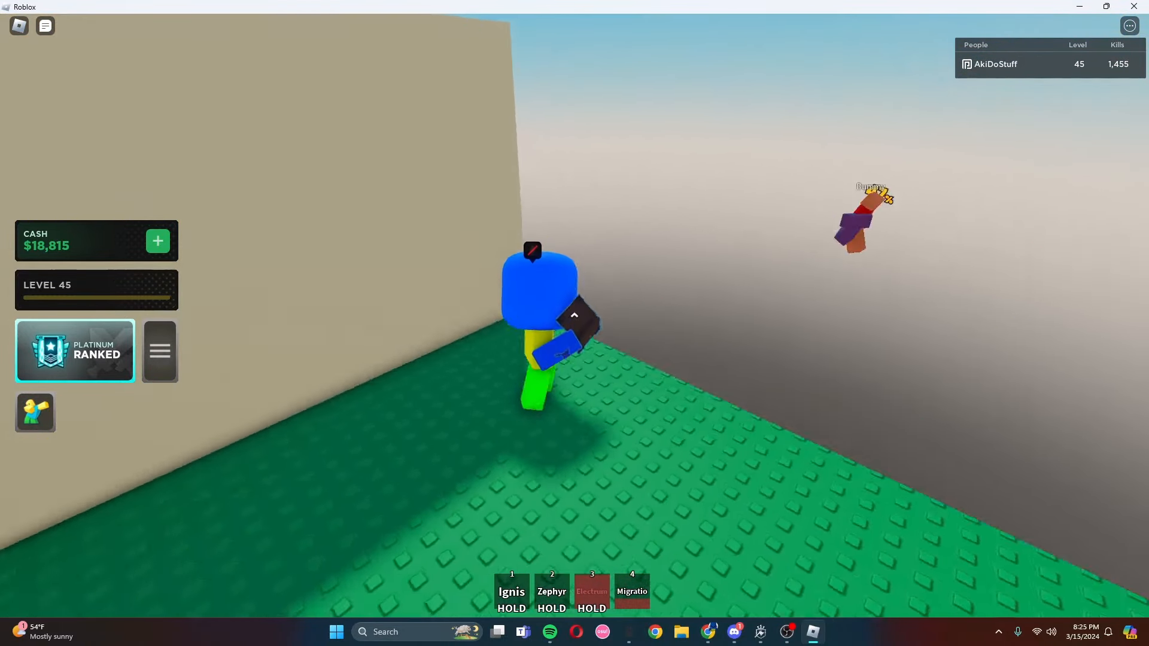
pyautogui.press('w')
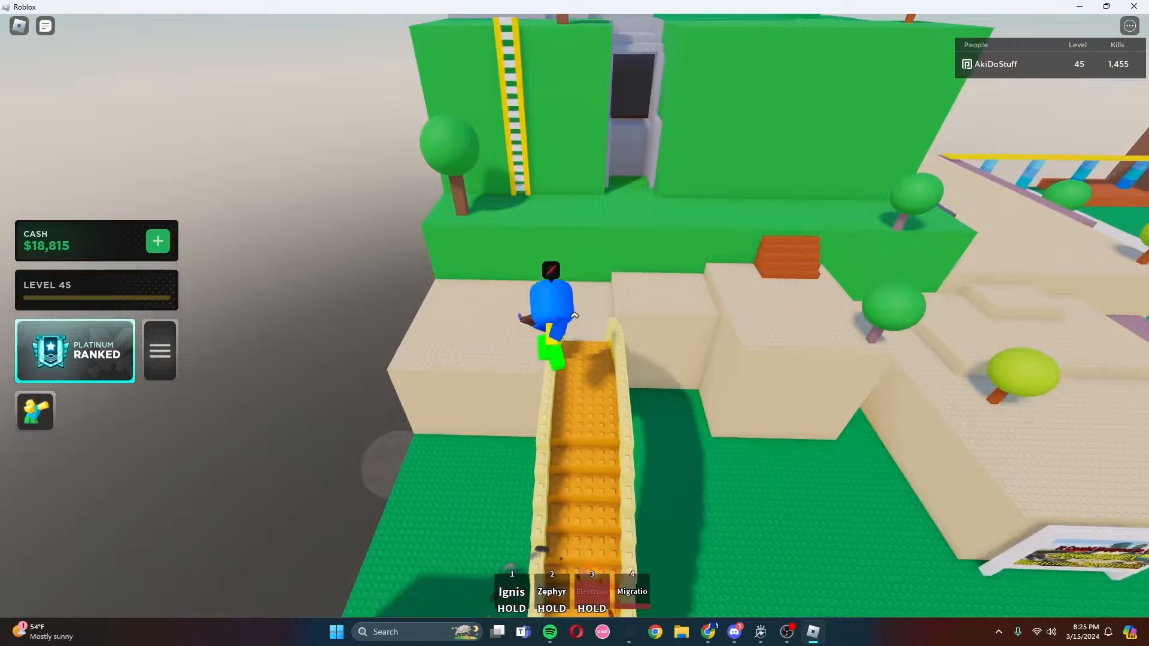
pyautogui.press('w')
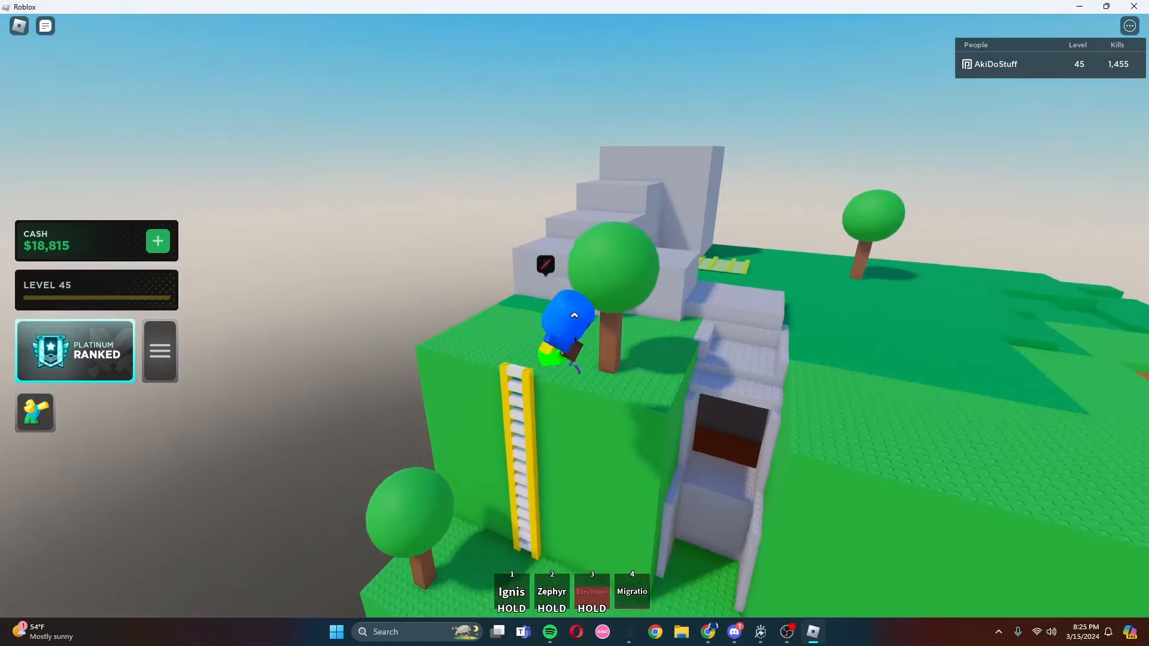
pyautogui.press('w')
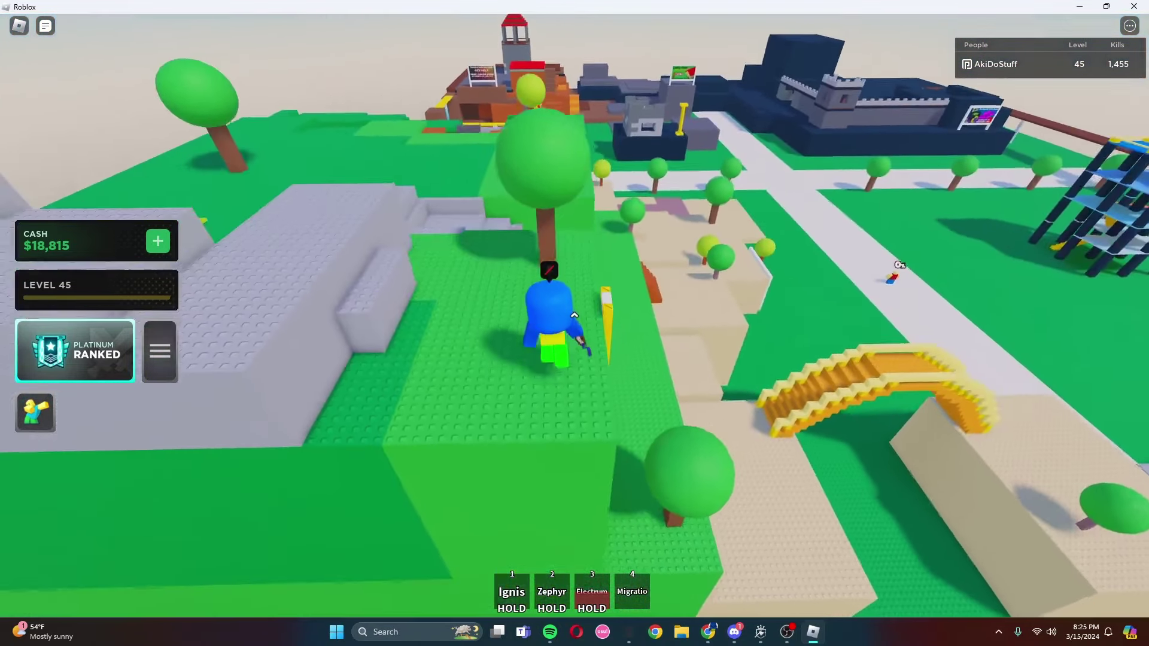
pyautogui.press('w')
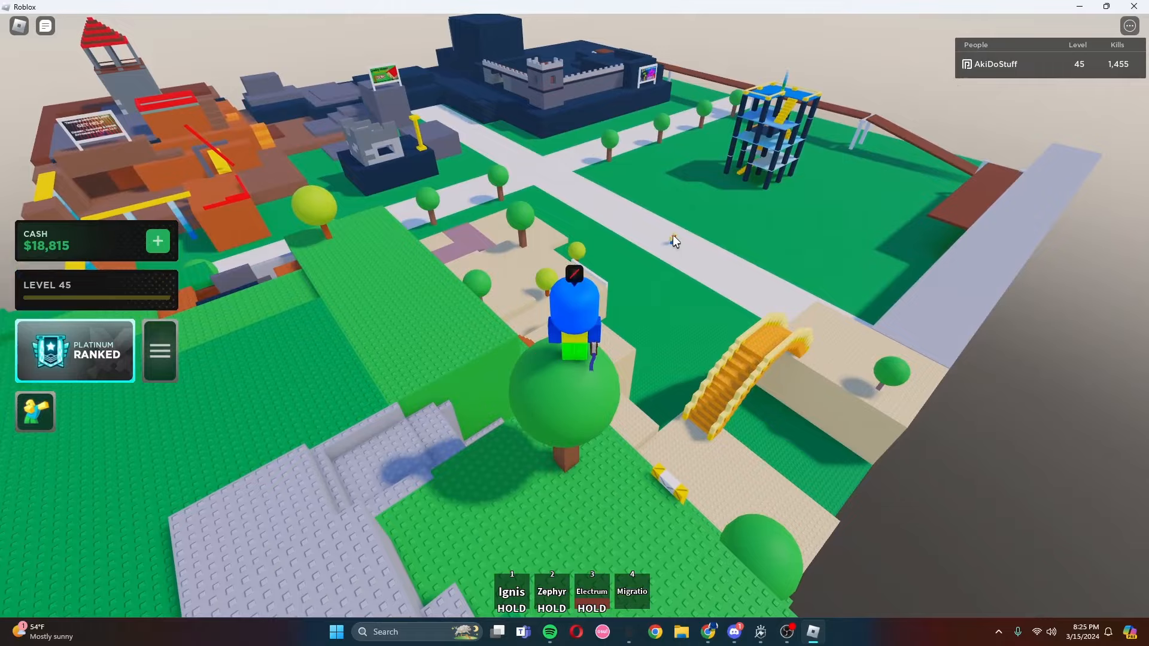
pyautogui.press('w')
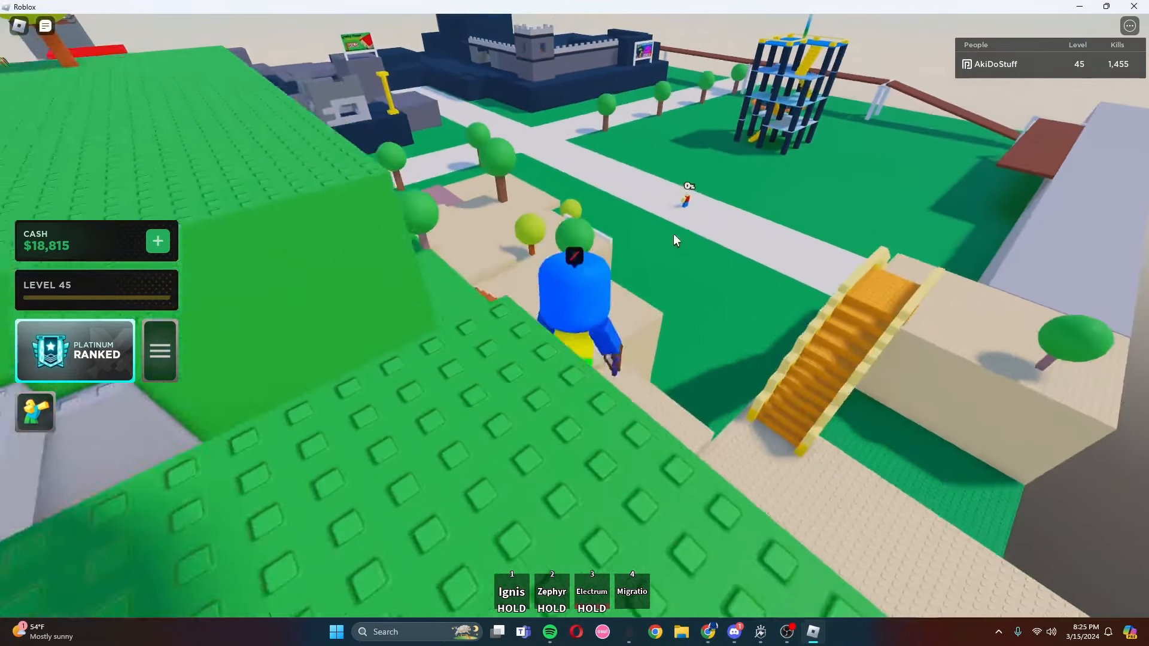
# - Teleport from the hilltop with spell 4 and cross the terrain onto the road beside the dummy
pyautogui.press('4')
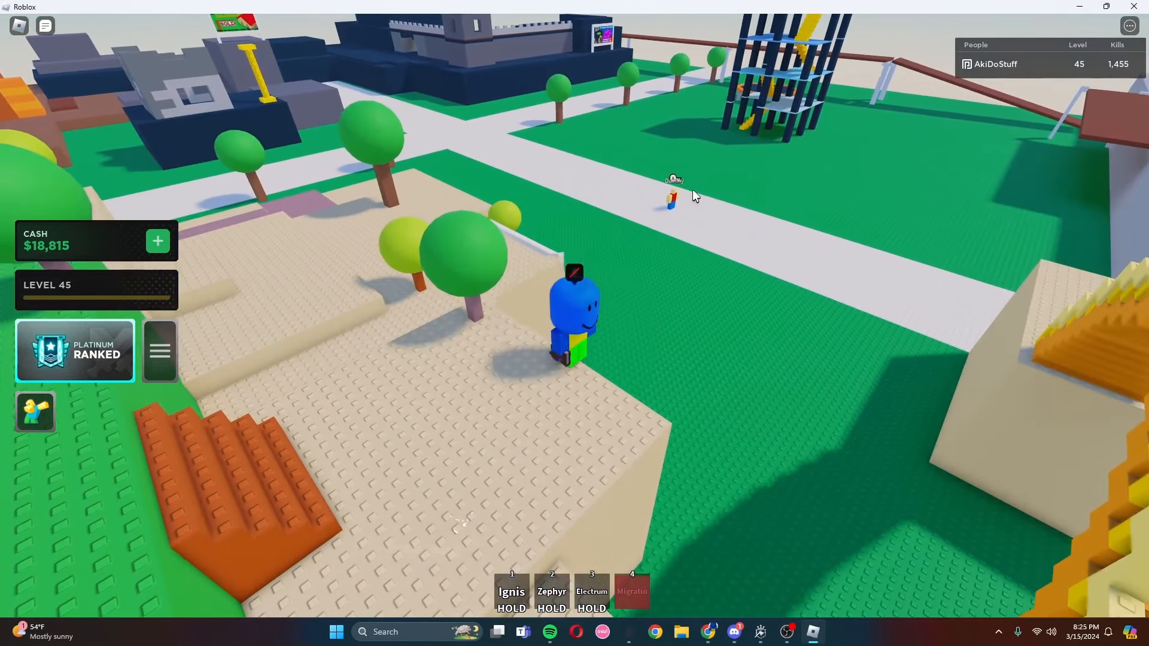
pyautogui.press('w')
pyautogui.press('w')
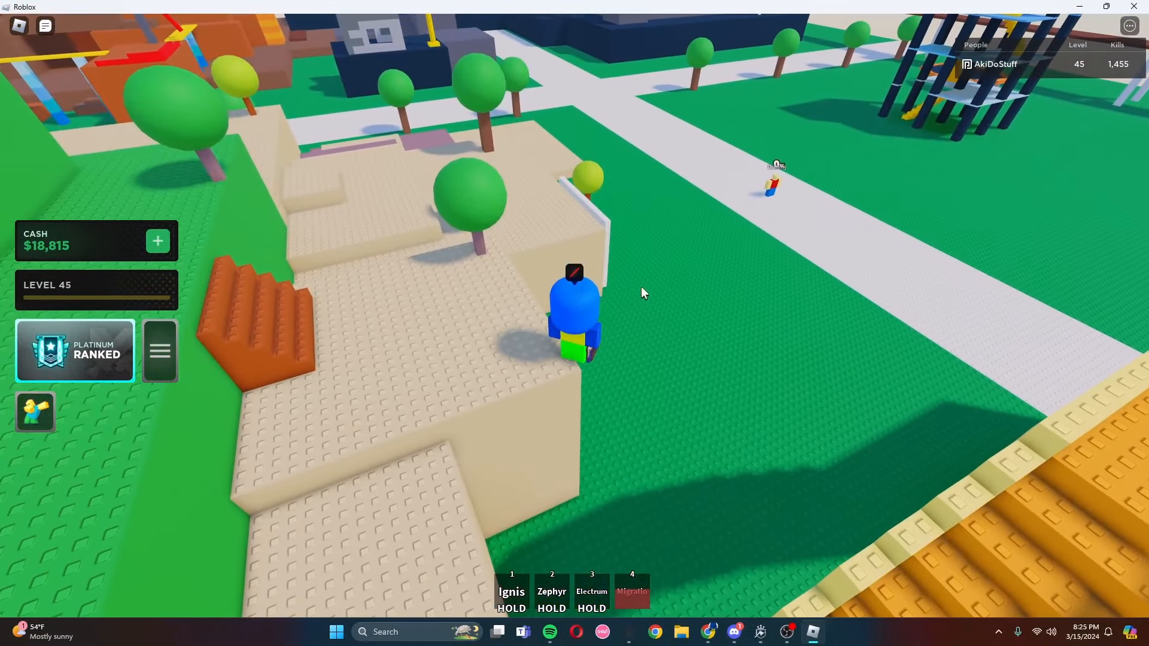
pyautogui.press('w')
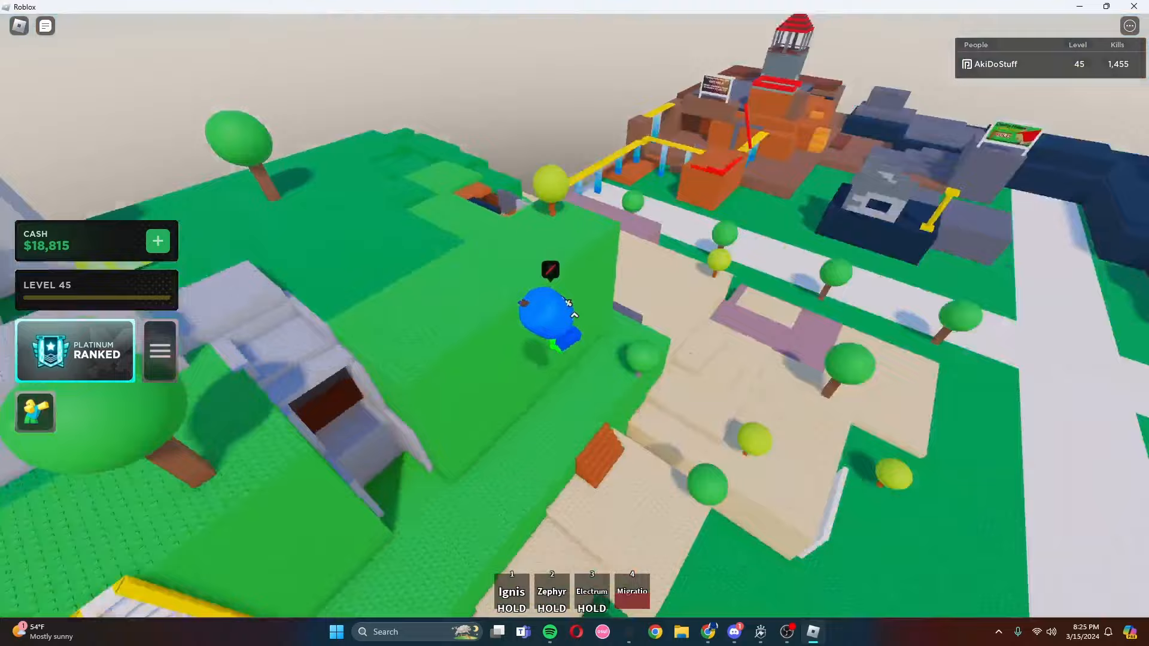
pyautogui.press('w')
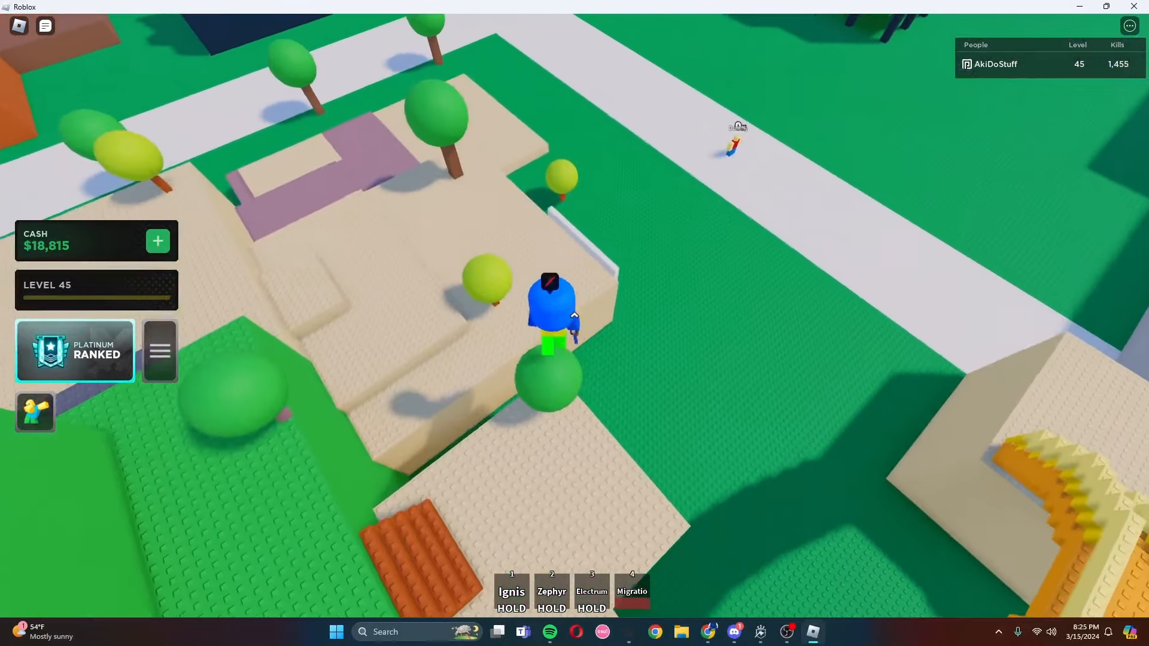
pyautogui.scroll(-5, 573, 318)
pyautogui.scroll(5, 574, 317)
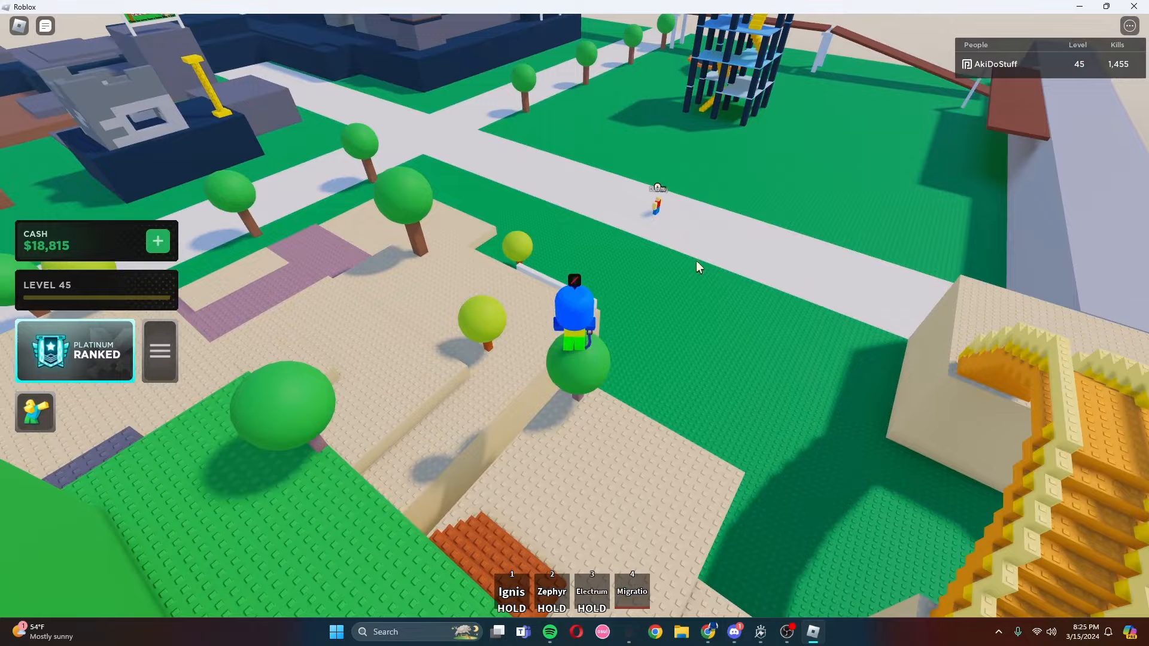
pyautogui.press('Left')
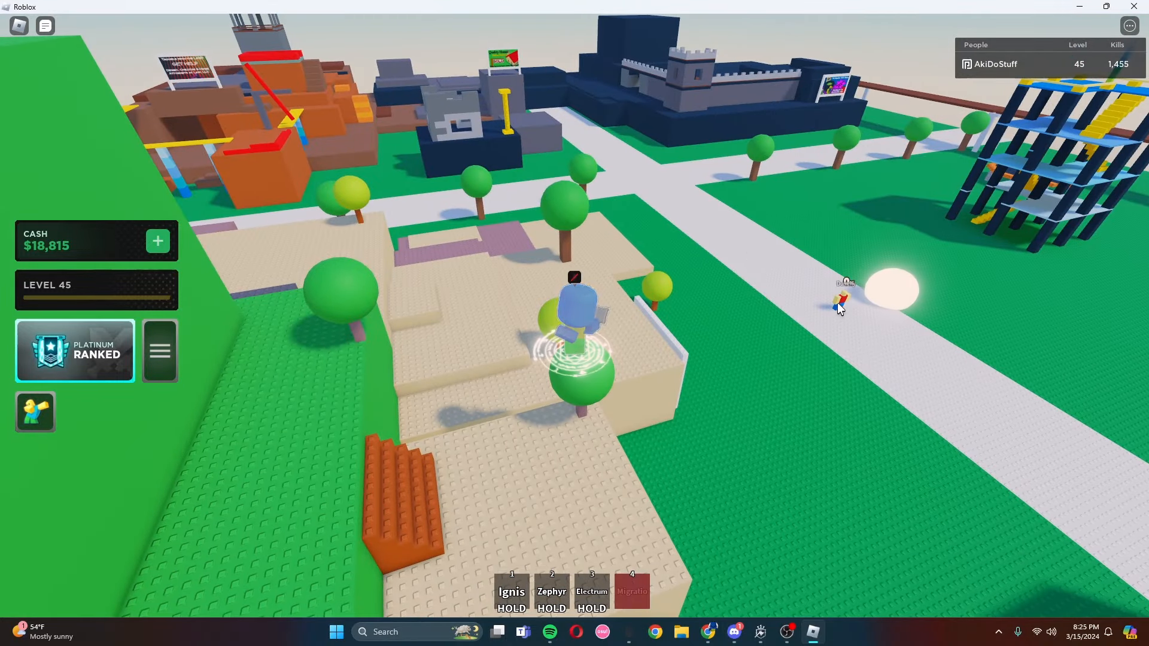
pyautogui.press('Left')
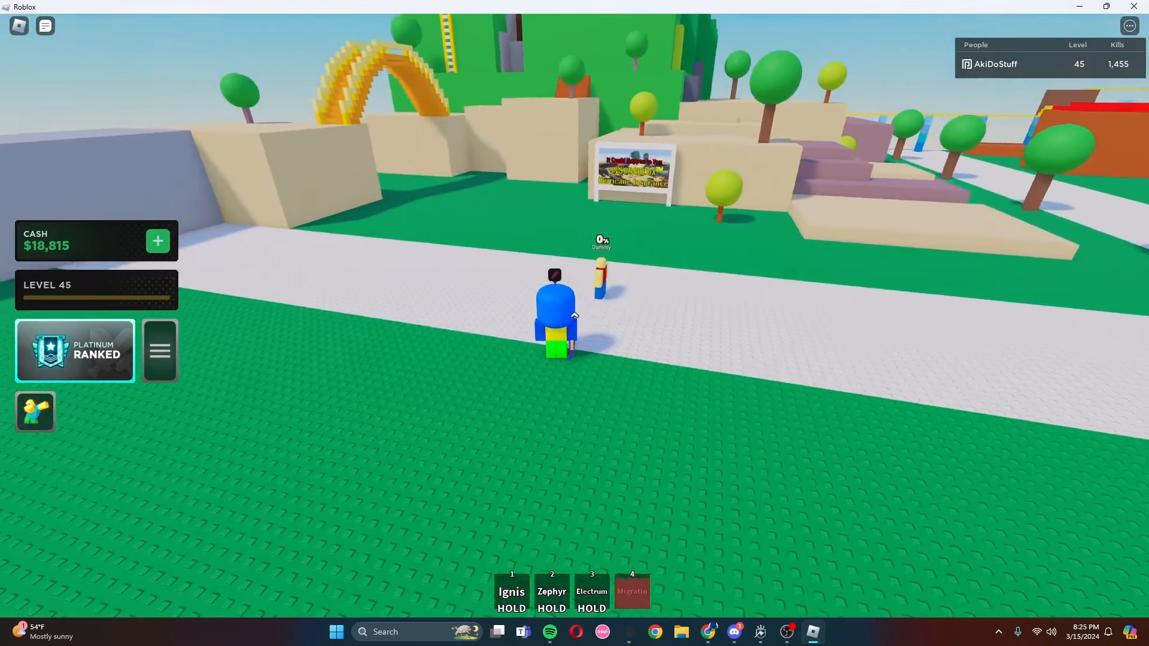
pyautogui.press('w')
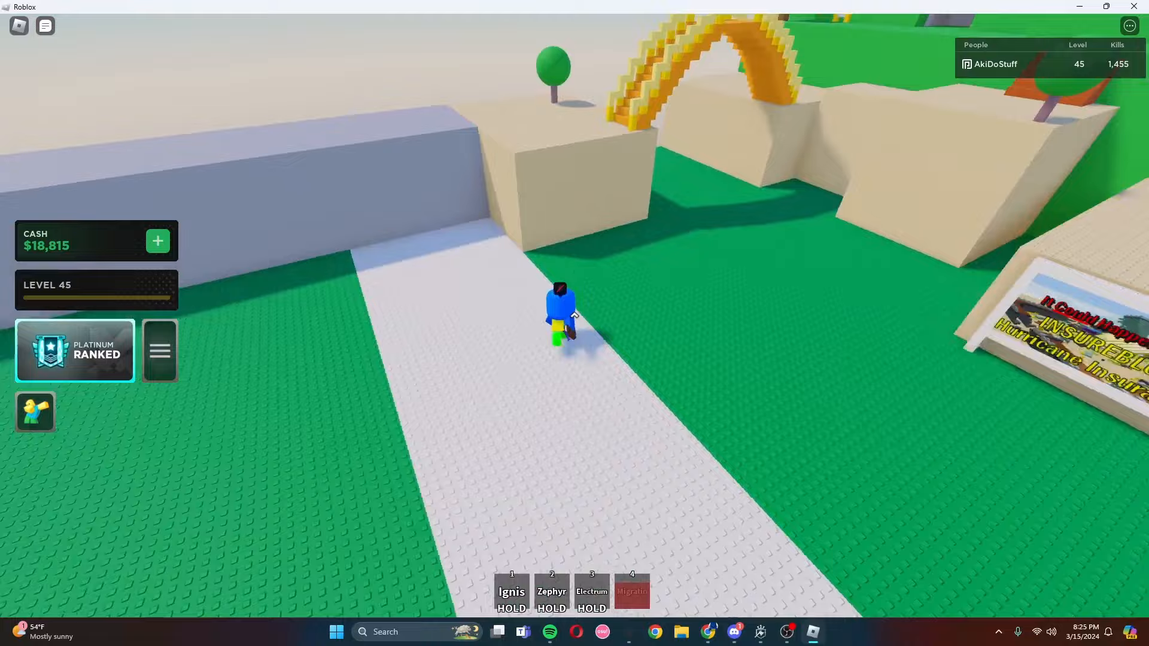
# - Turn to the training dummy and hit it with Zephyr (2) then Ignis (1)
pyautogui.press('Left')
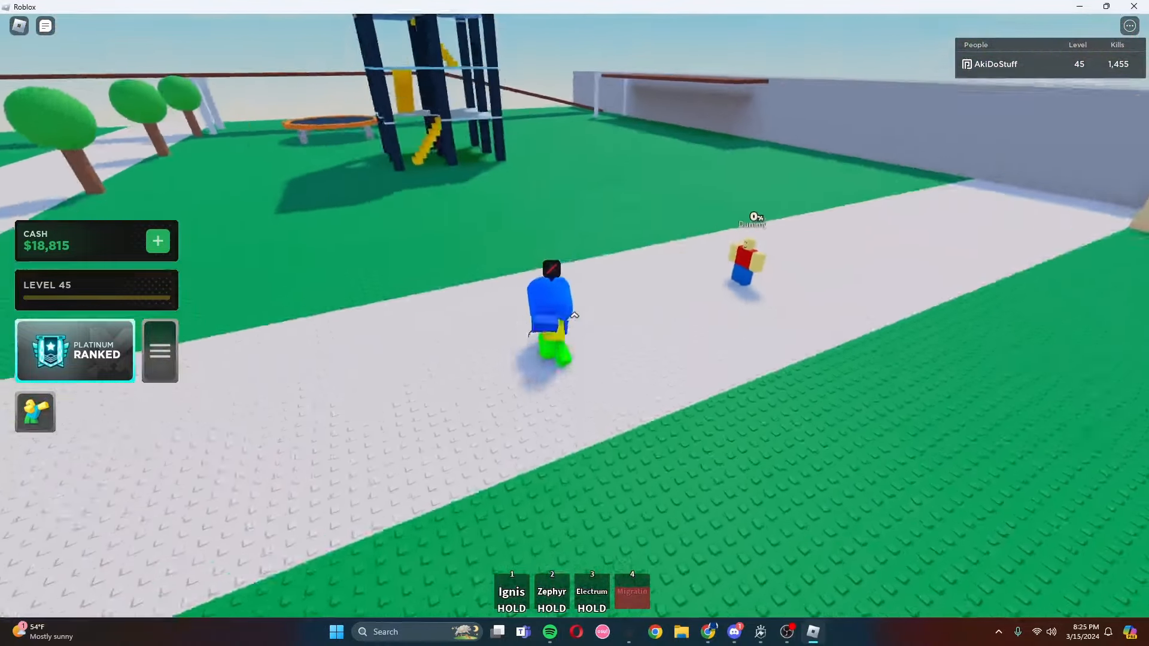
pyautogui.press('Right')
pyautogui.press('w')
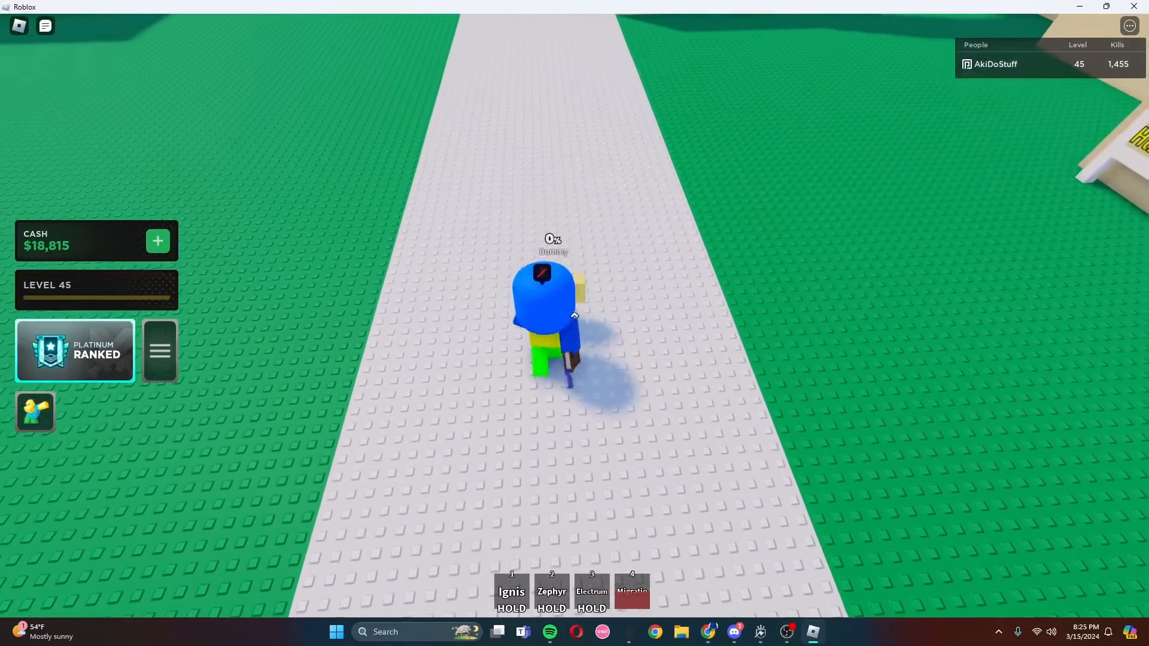
pyautogui.press('2')
pyautogui.press('1')
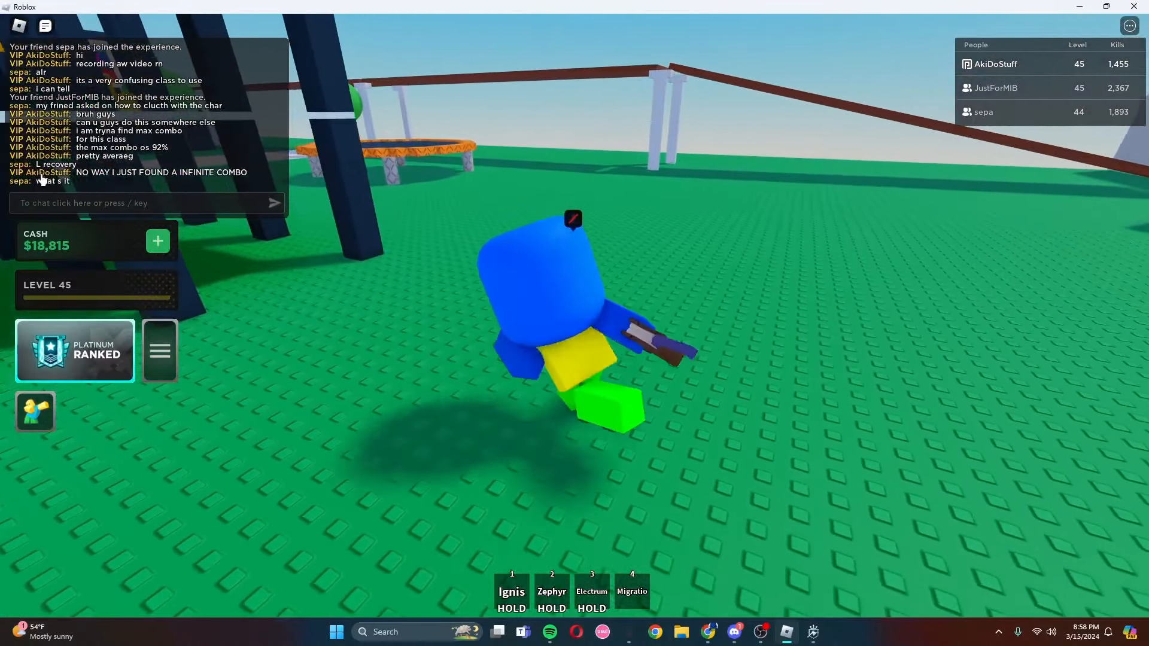
# - Bounce off the trampoline onto the brown wall and jump off it over the town
pyautogui.press('w')
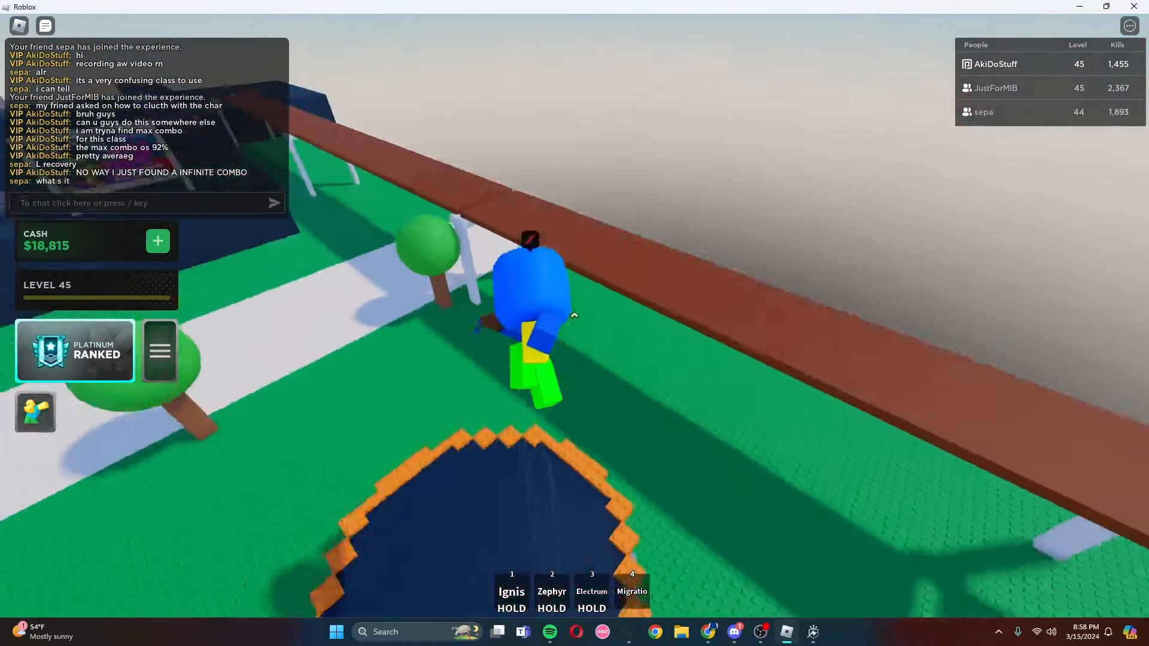
pyautogui.press('w')
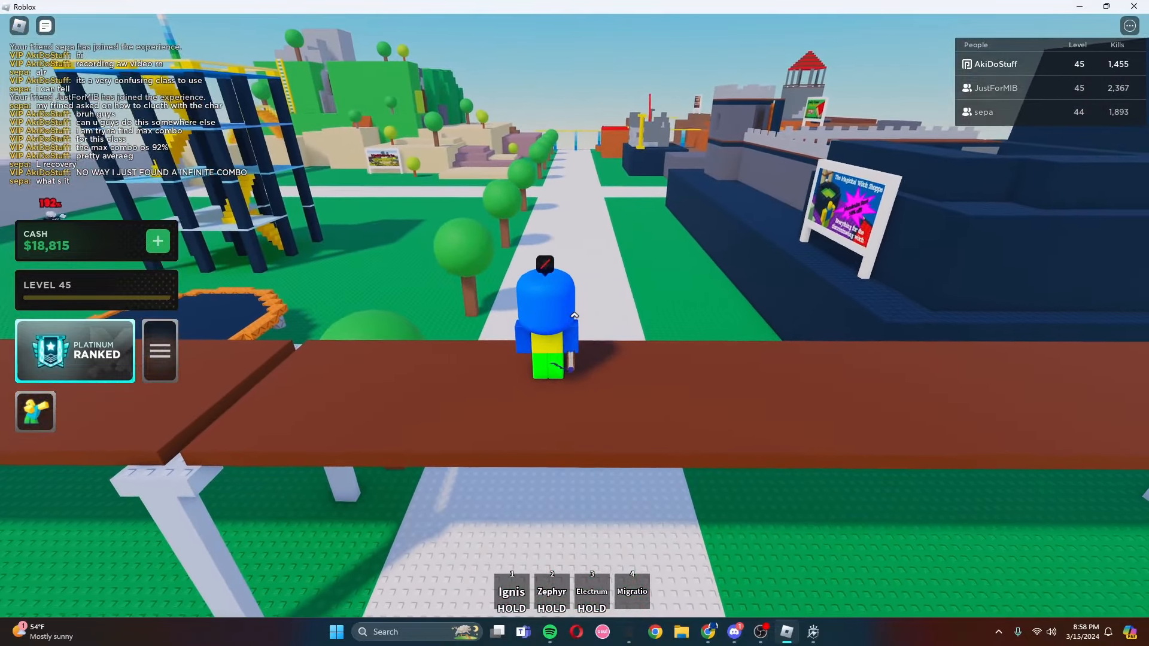
pyautogui.press('w')
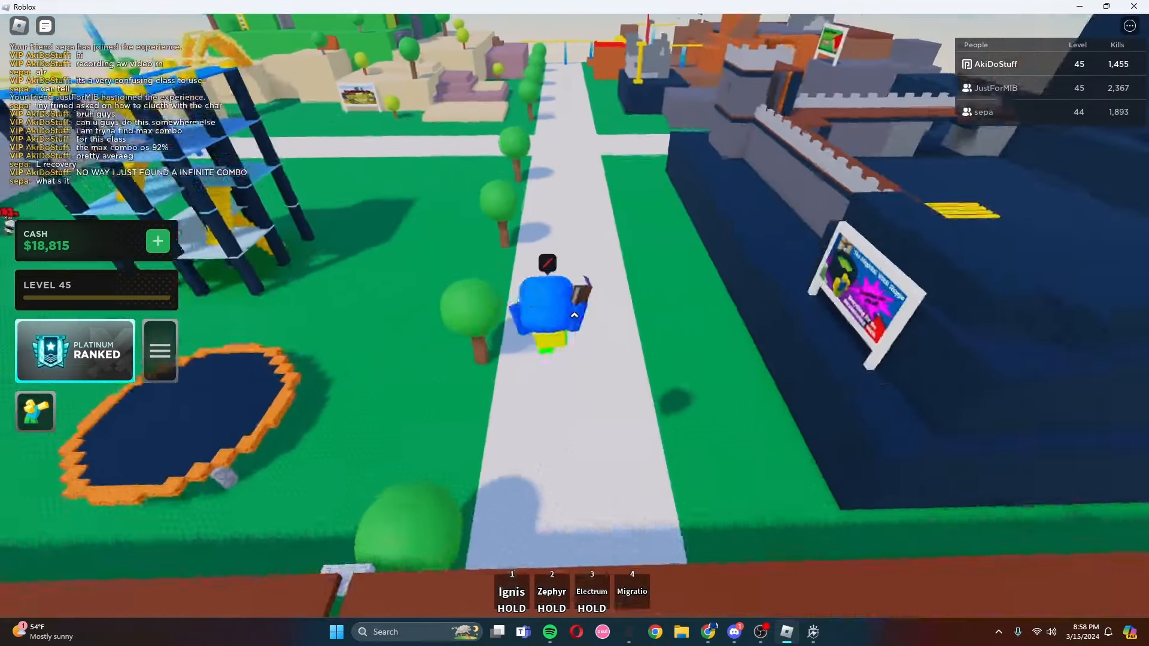
pyautogui.press('s')
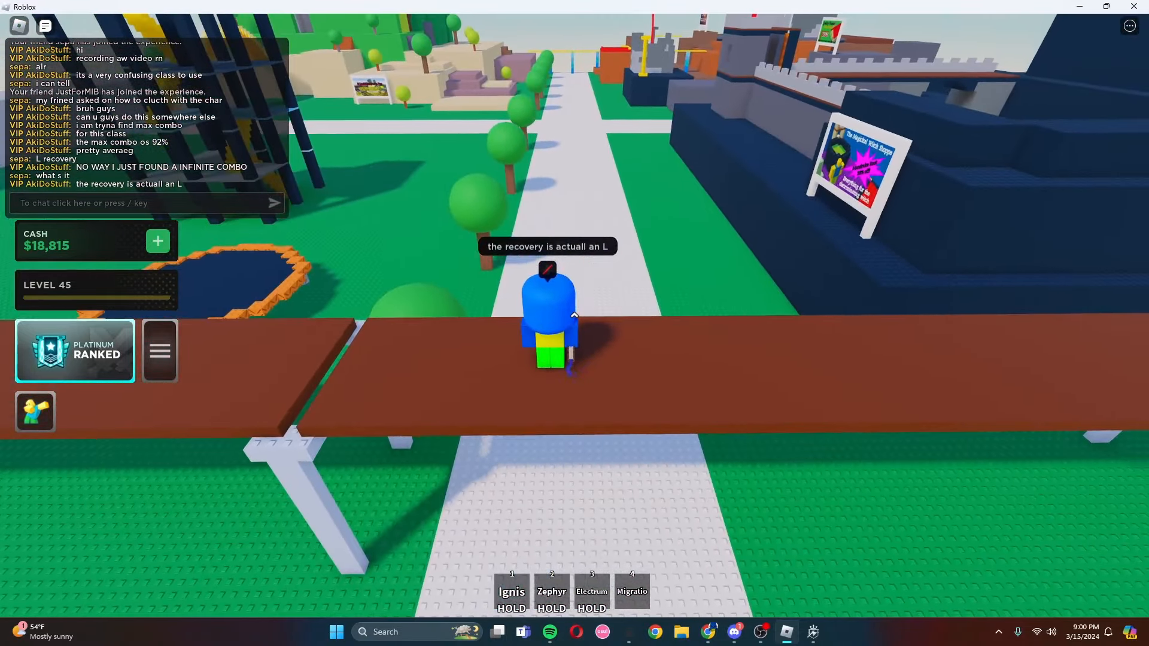
pyautogui.press('space')
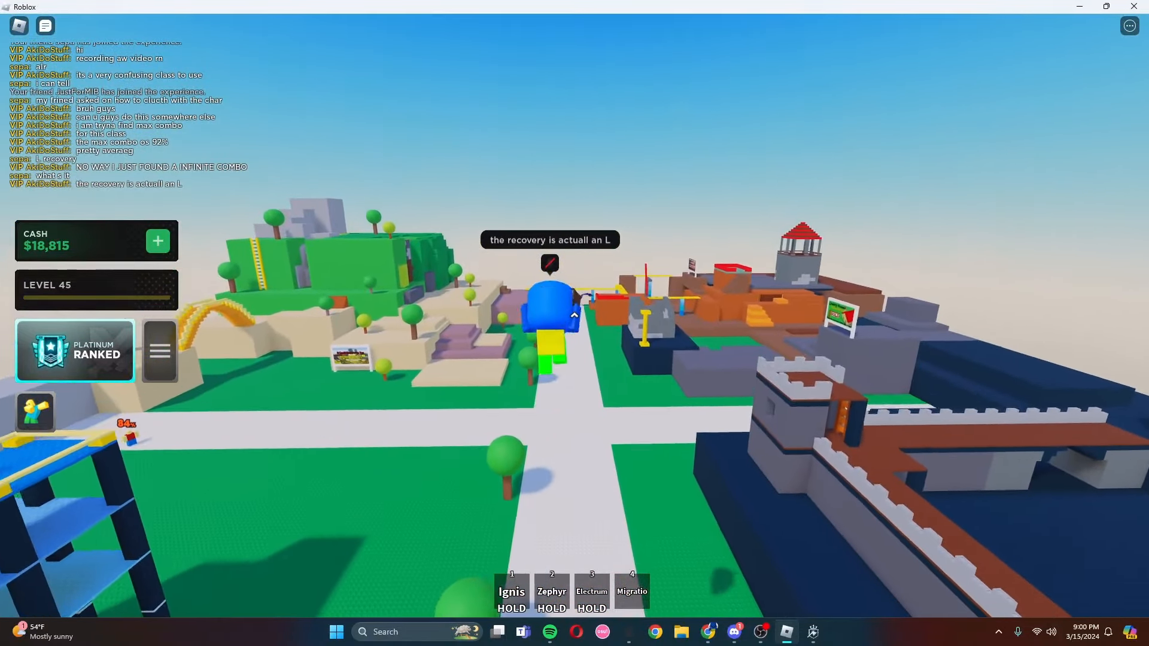
# - Recover midair with the wind ability, fire aura and electric ability while falling
pyautogui.press('space')
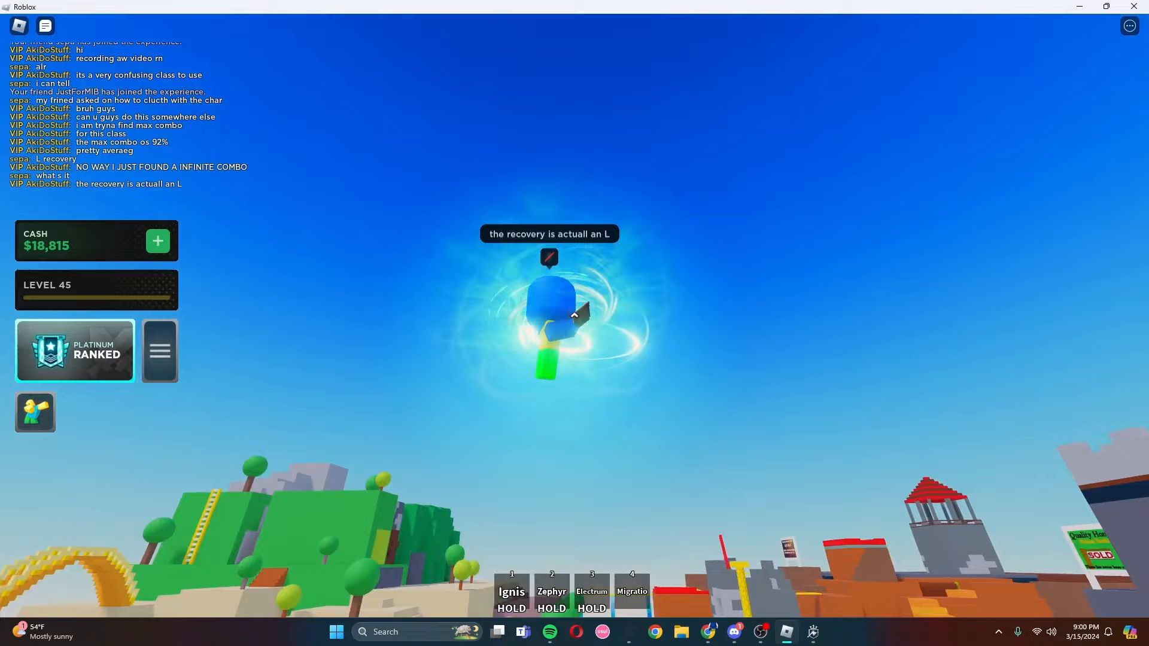
pyautogui.press('2')
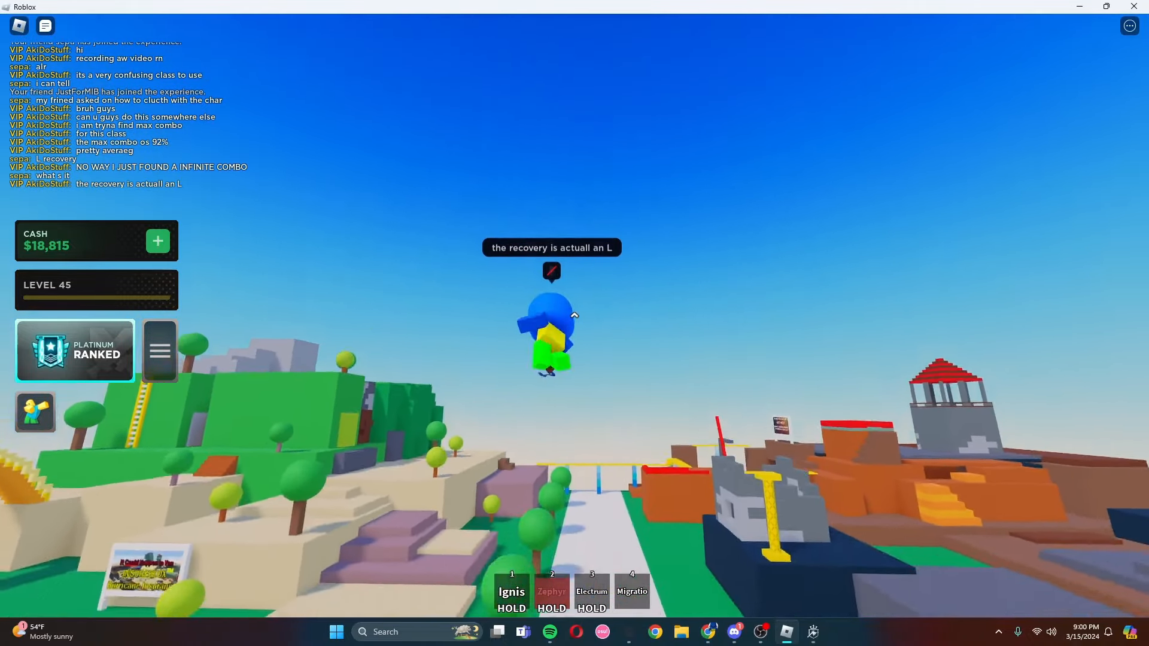
pyautogui.press('3')
pyautogui.press('1')
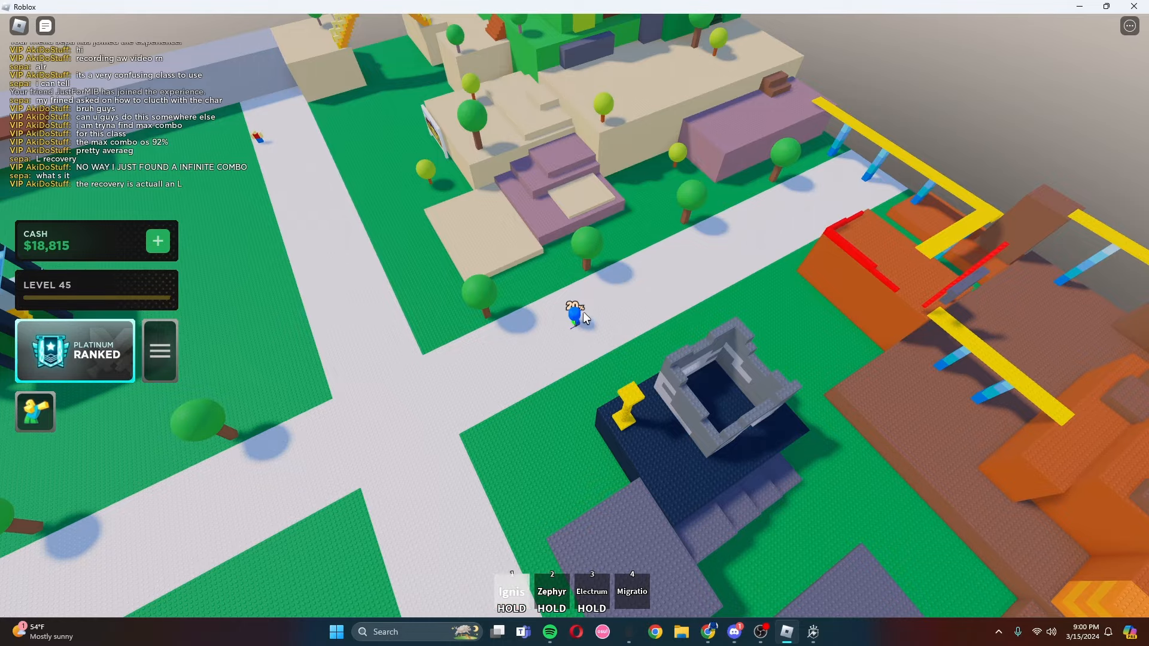
pyautogui.scroll(5, 718, 225)
pyautogui.scroll(5, 942, 108)
pyautogui.scroll(5, 1068, 43)
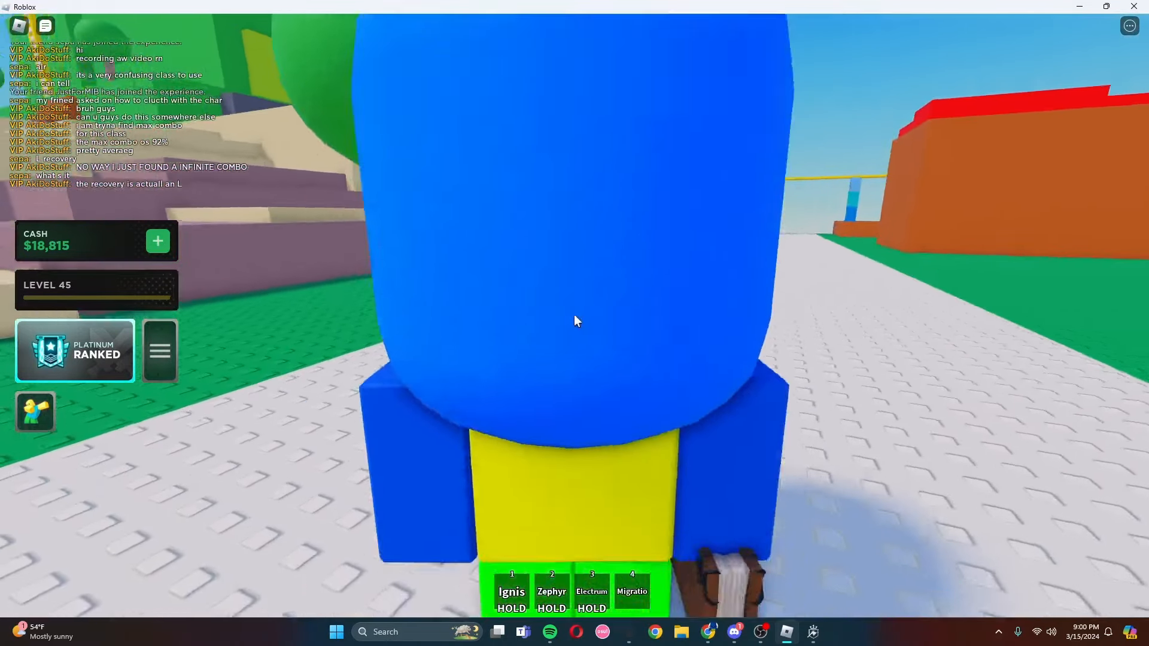
pyautogui.scroll(2, 576, 321)
# - Teleport with Migratio to the path intersection and survey the town toward the orange buildings
pyautogui.press('4')
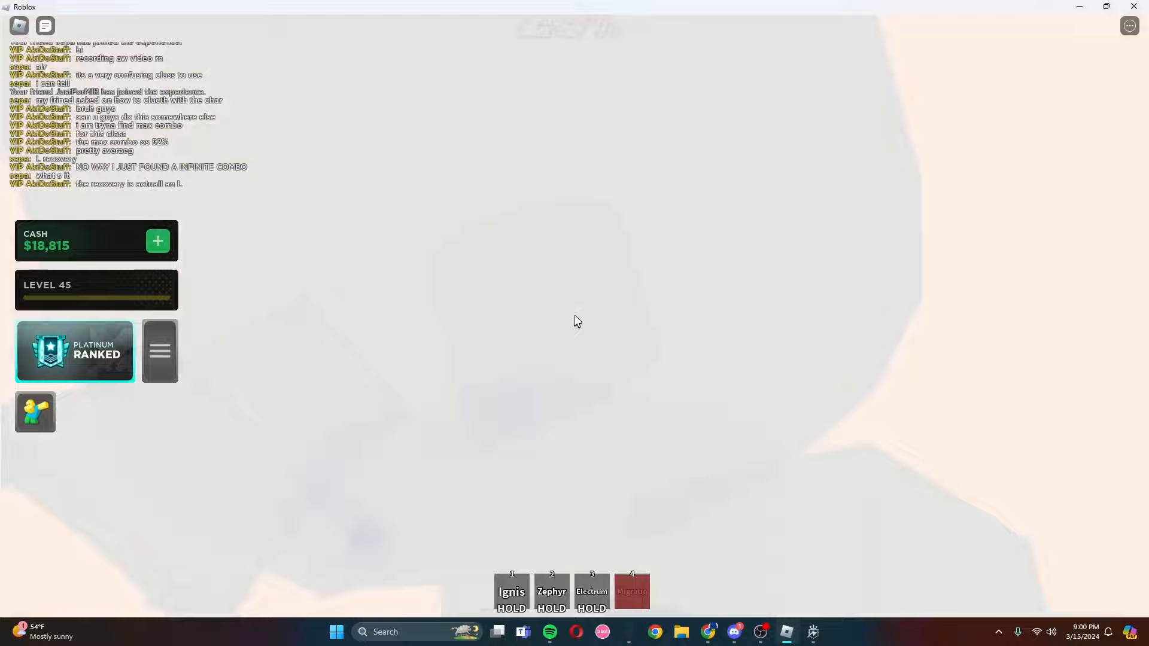
pyautogui.scroll(-2, 577, 321)
pyautogui.scroll(-3, 575, 317)
pyautogui.scroll(-2, 575, 317)
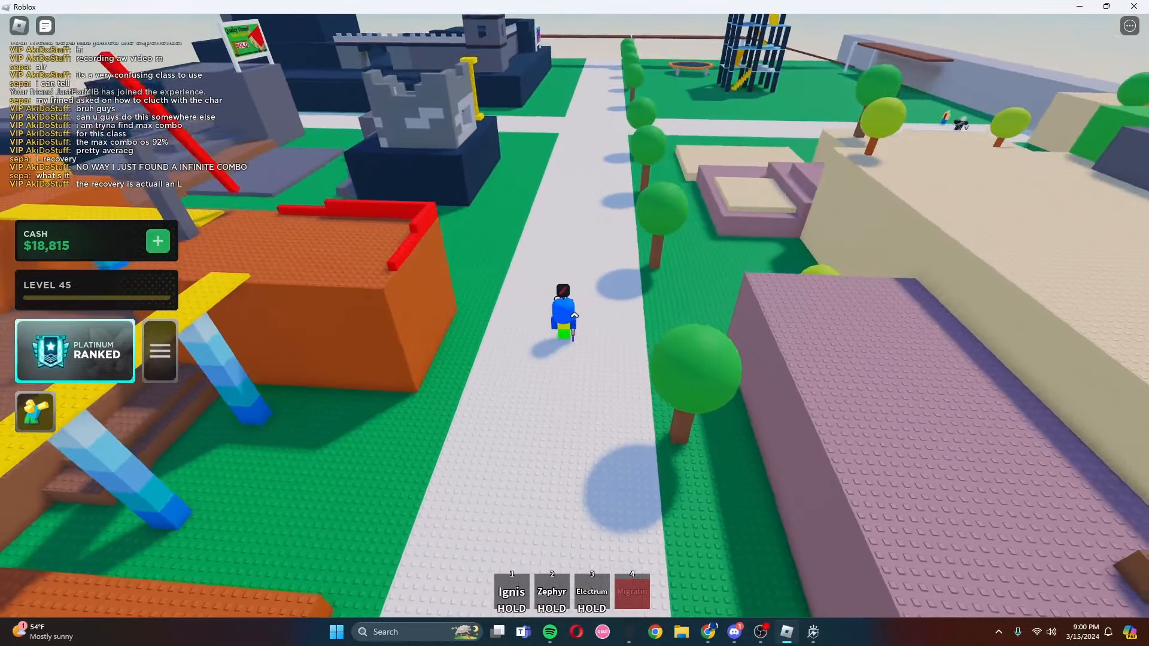
pyautogui.press('w')
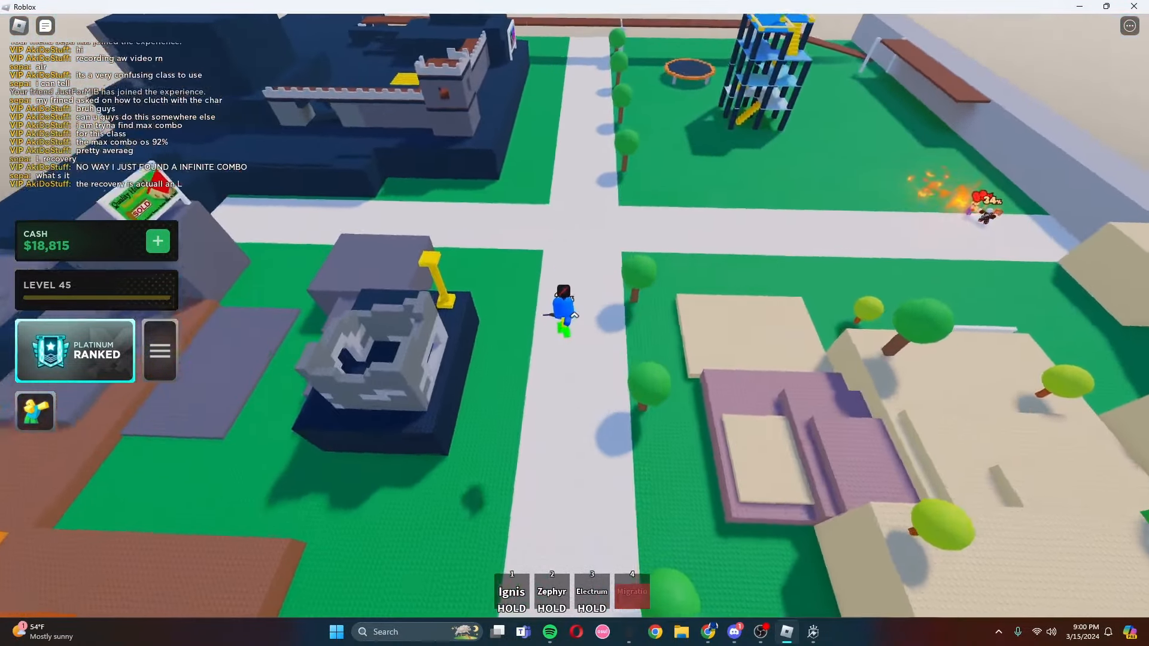
pyautogui.moveTo(574, 316)
pyautogui.mouseDown()
pyautogui.moveTo(718, 496)
pyautogui.moveTo(573, 316)
pyautogui.mouseUp()
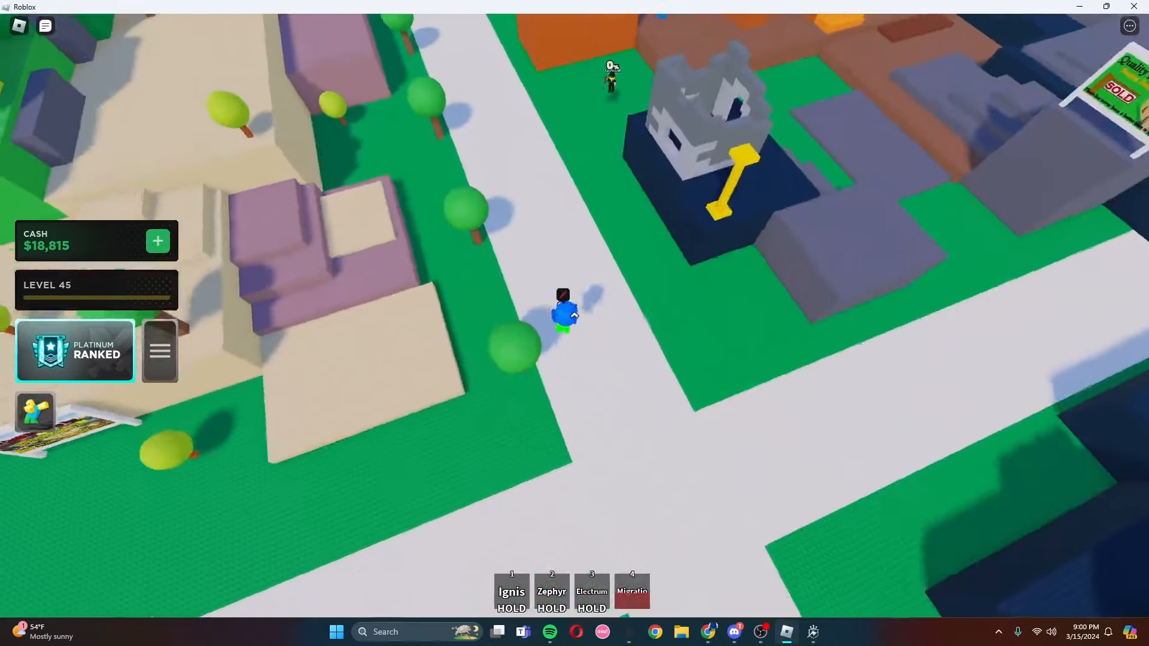
pyautogui.press('Left')
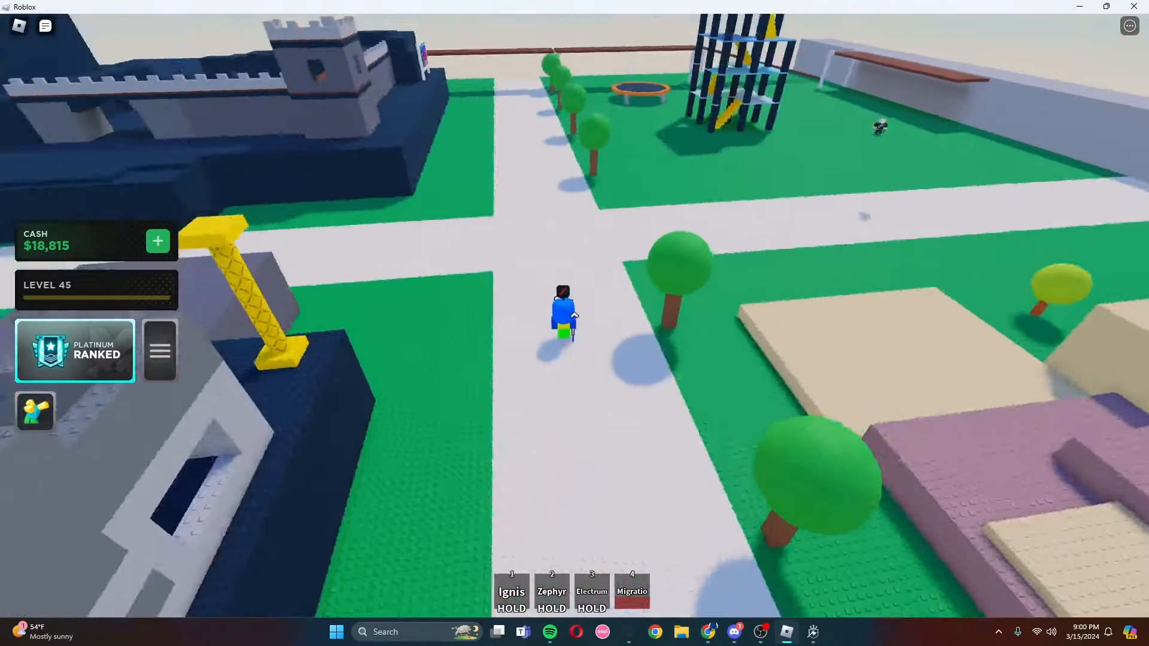
pyautogui.press('Right')
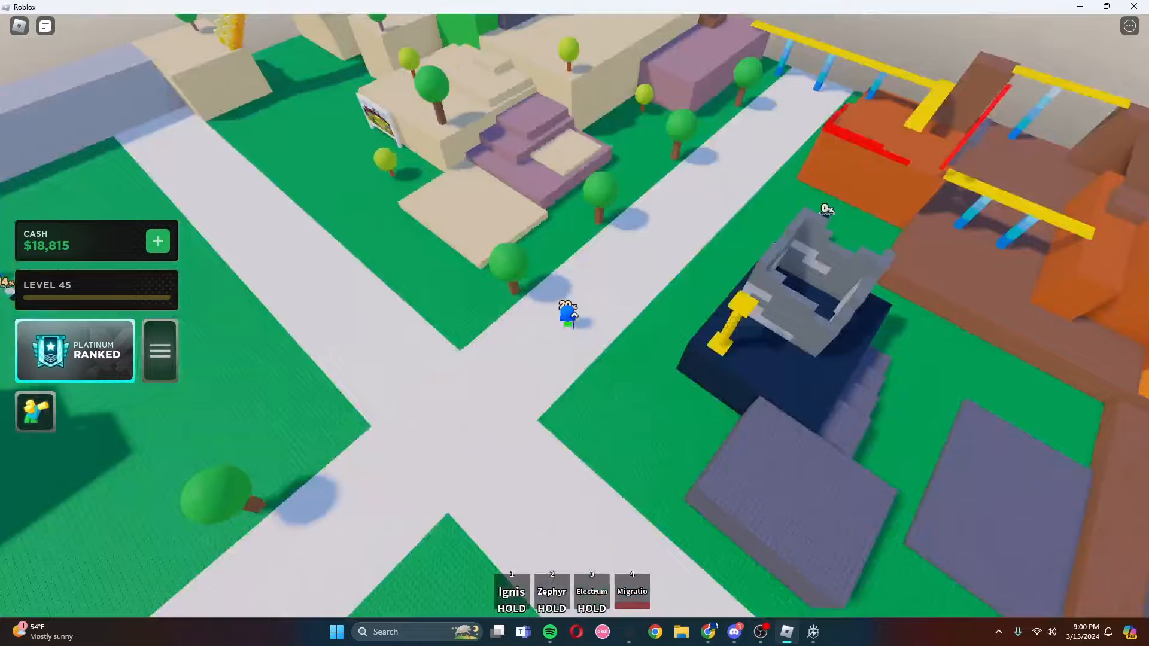
pyautogui.press('Right')
pyautogui.scroll(3, 574, 316)
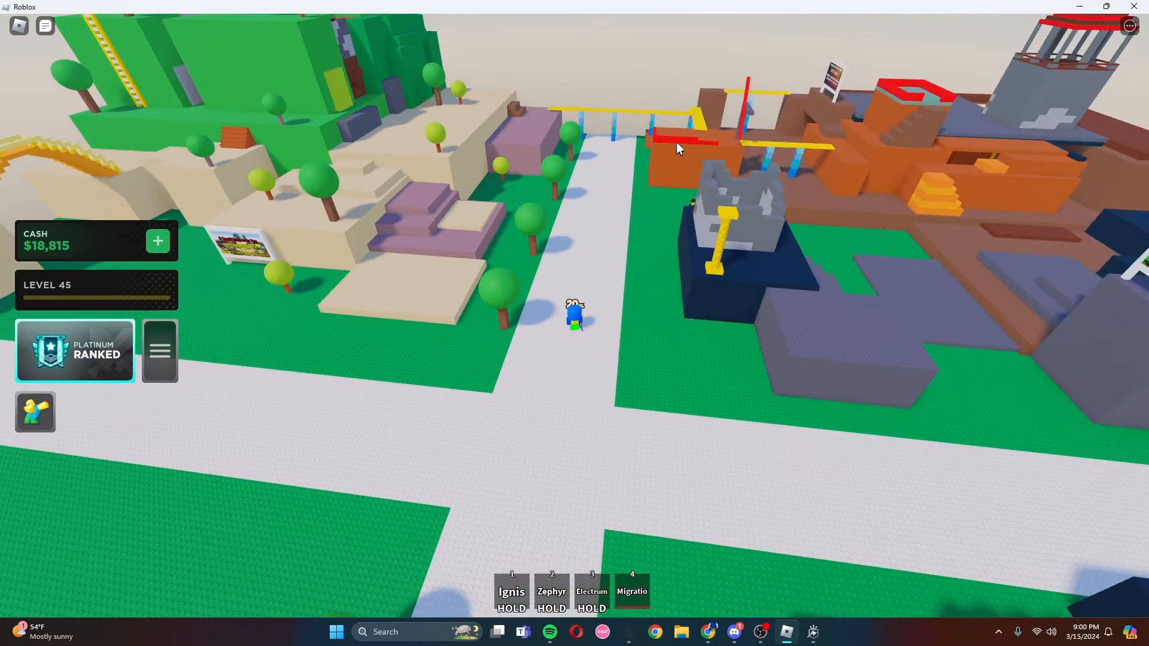
pyautogui.scroll(3, 574, 316)
pyautogui.scroll(3, 574, 316)
pyautogui.scroll(2, 573, 316)
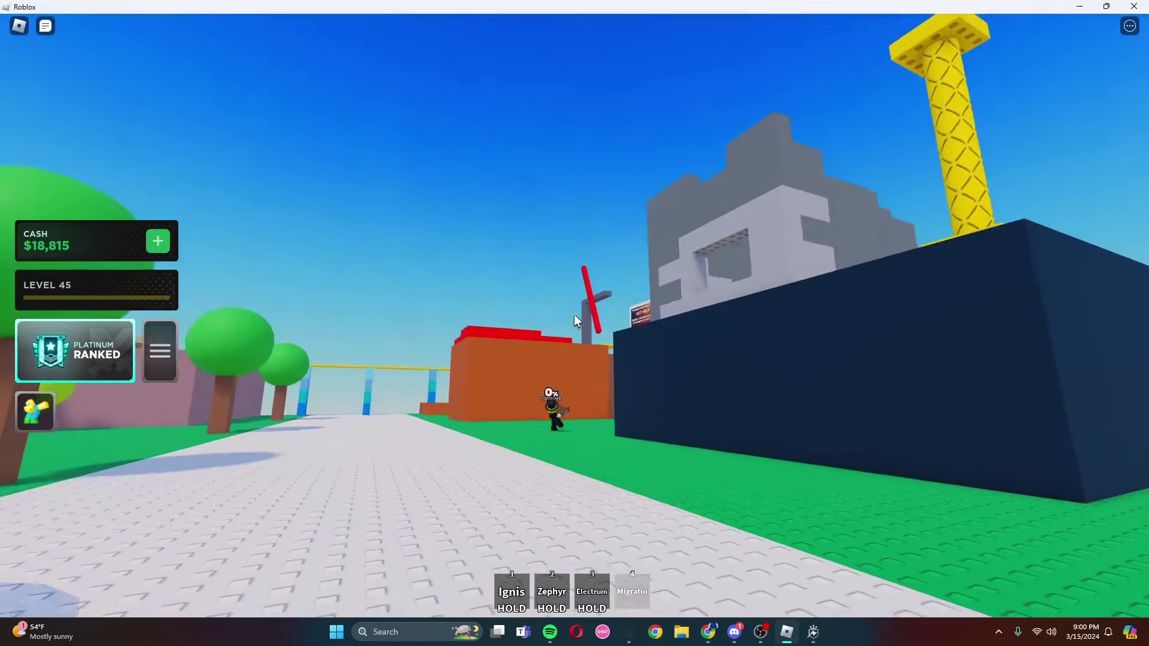
# - Walk down the road and across the grass toward the playground tower
pyautogui.press('w')
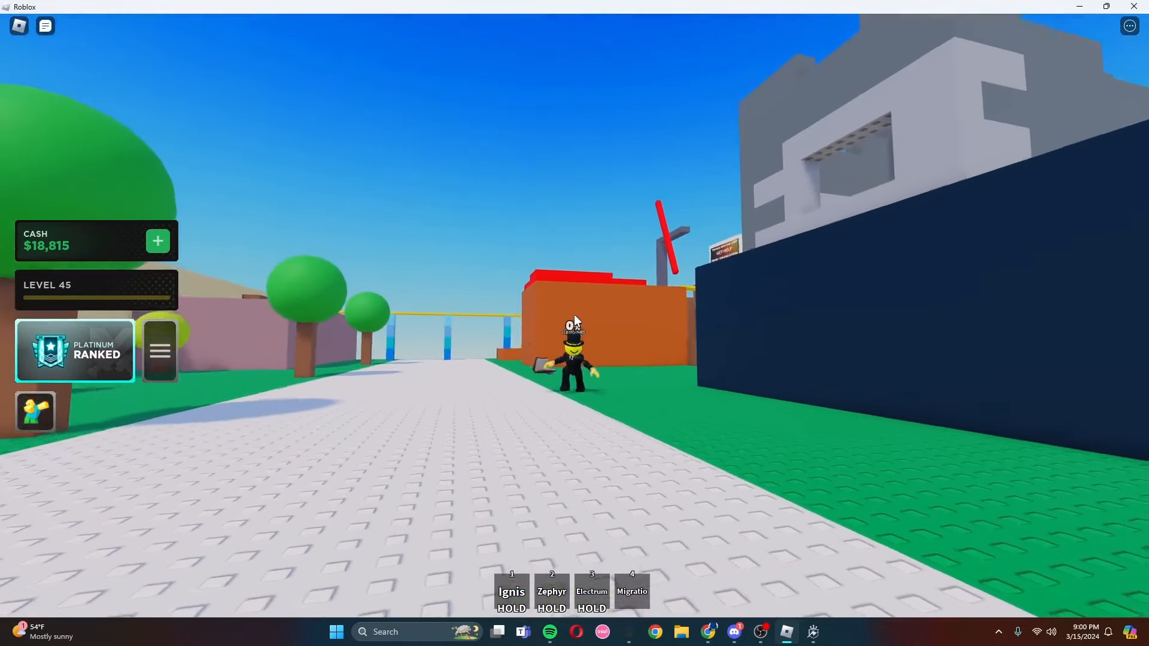
pyautogui.scroll(-2, 575, 320)
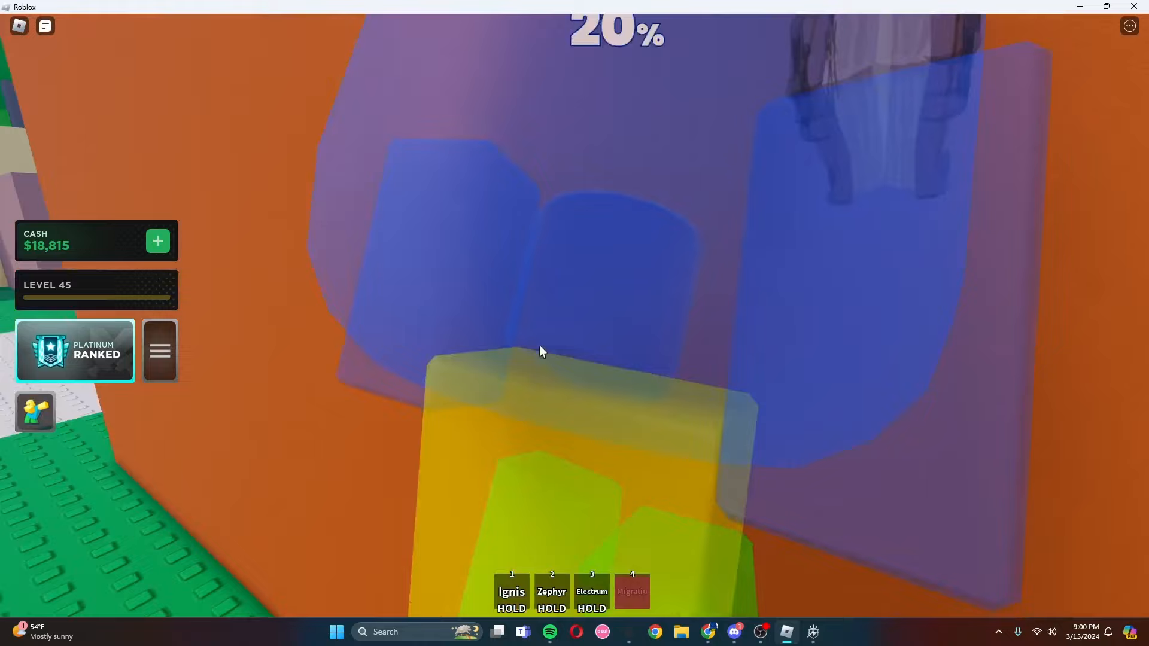
pyautogui.scroll(-2, 540, 344)
pyautogui.scroll(-2, 536, 350)
pyautogui.scroll(-2, 574, 316)
pyautogui.press('w')
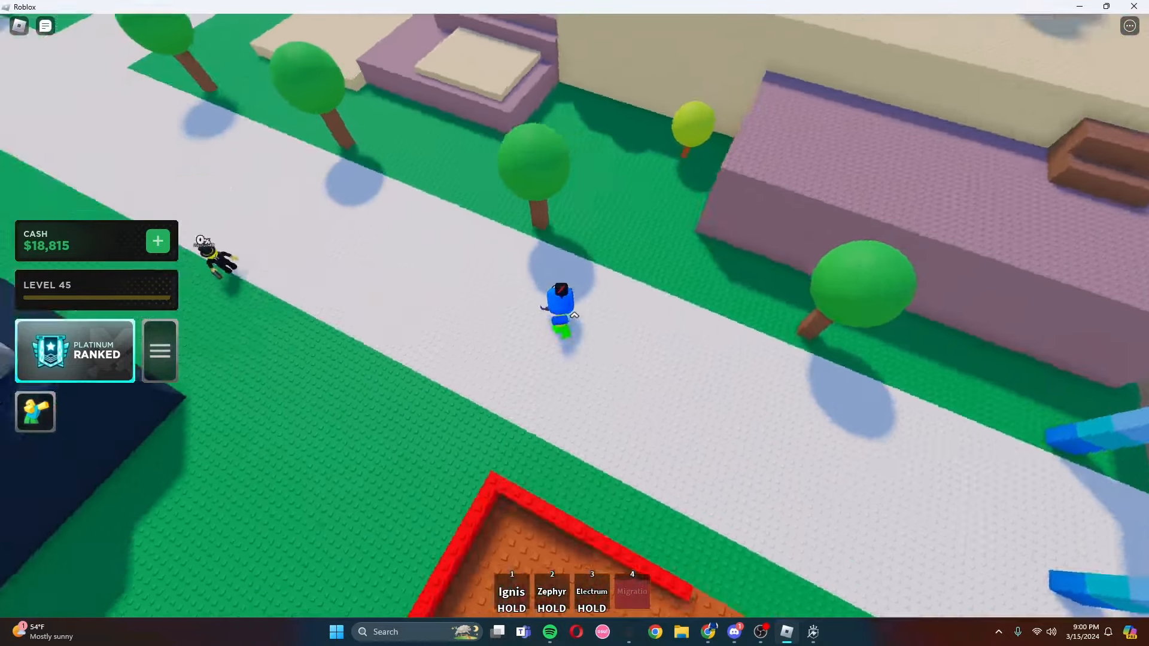
pyautogui.press('w')
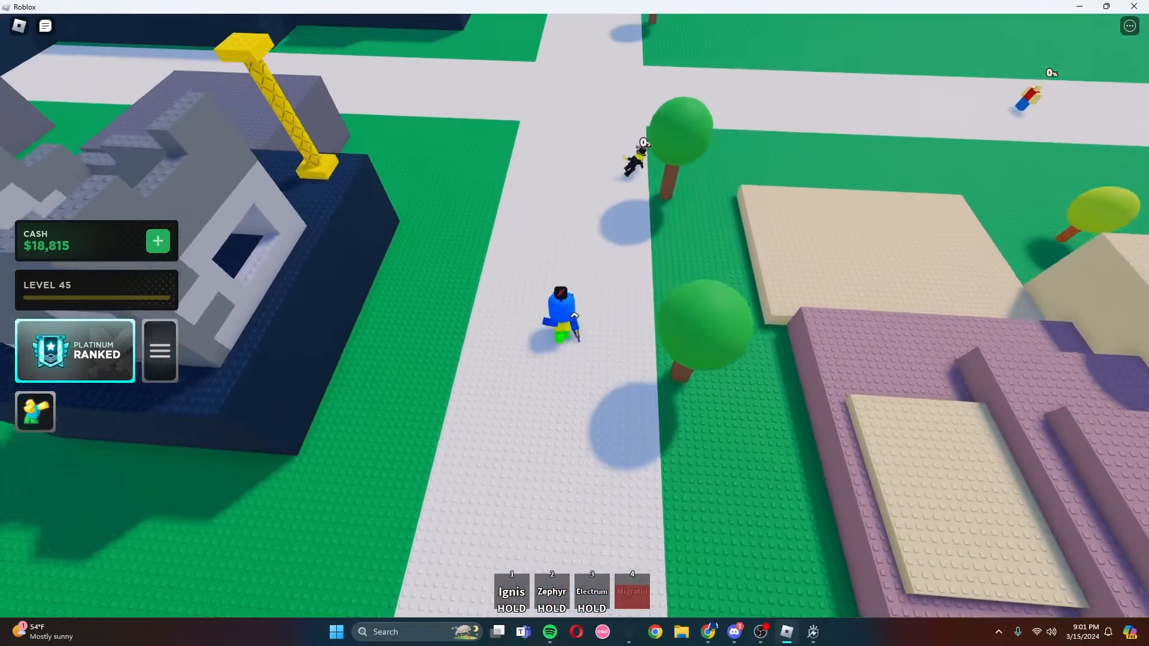
pyautogui.press('w')
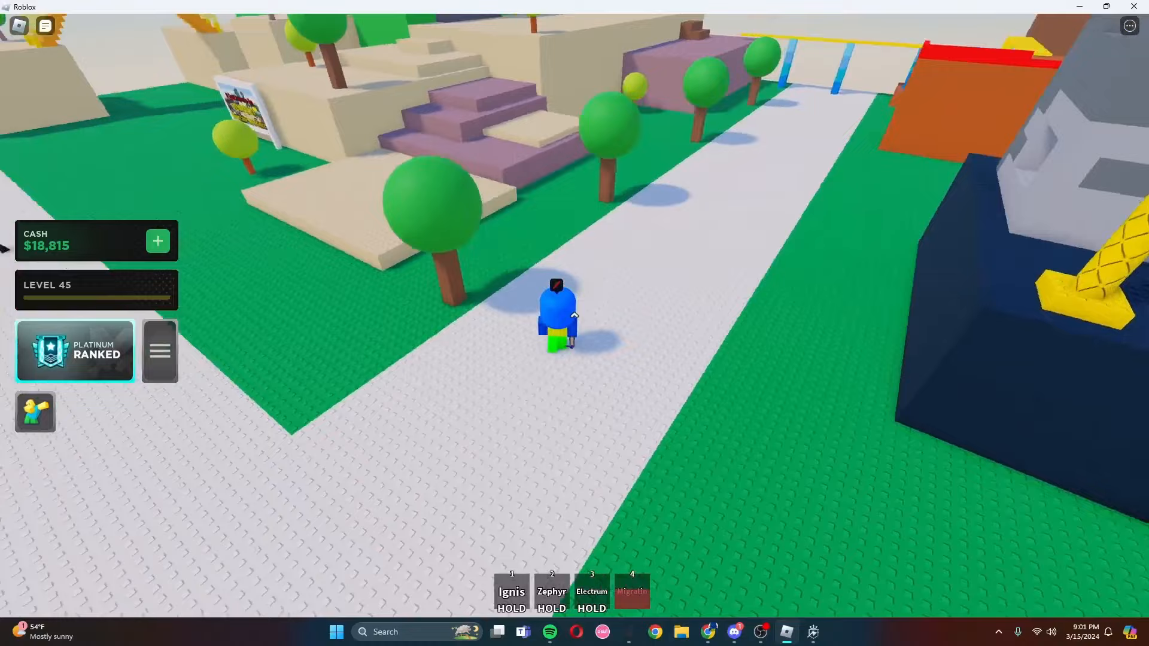
pyautogui.press('w')
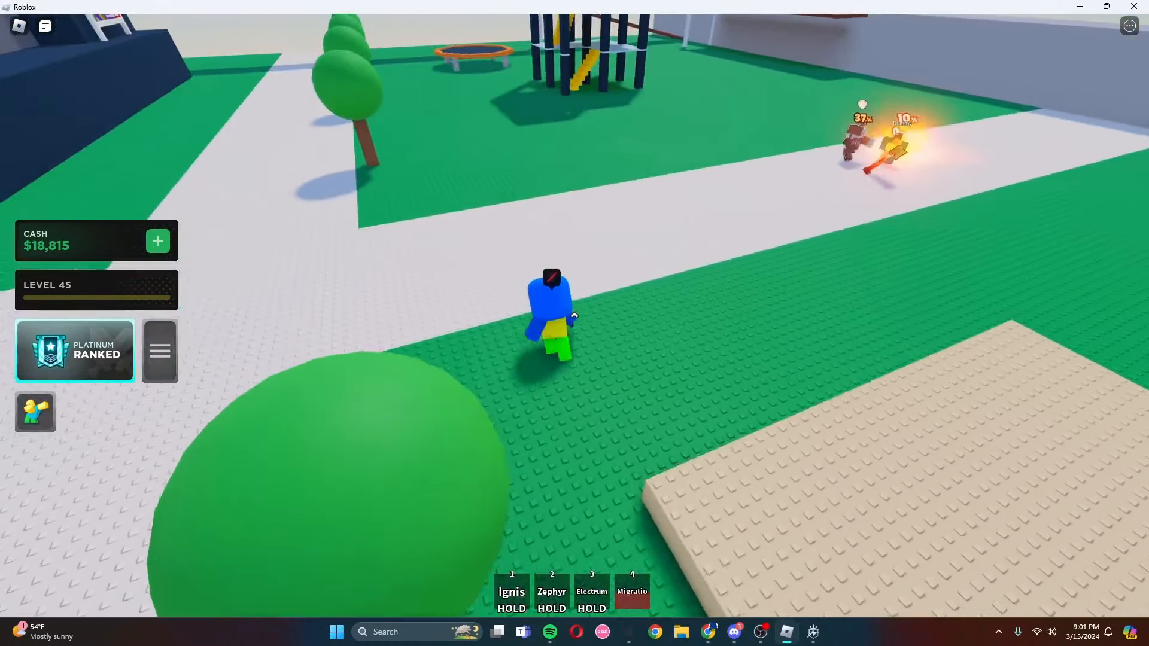
pyautogui.press('w')
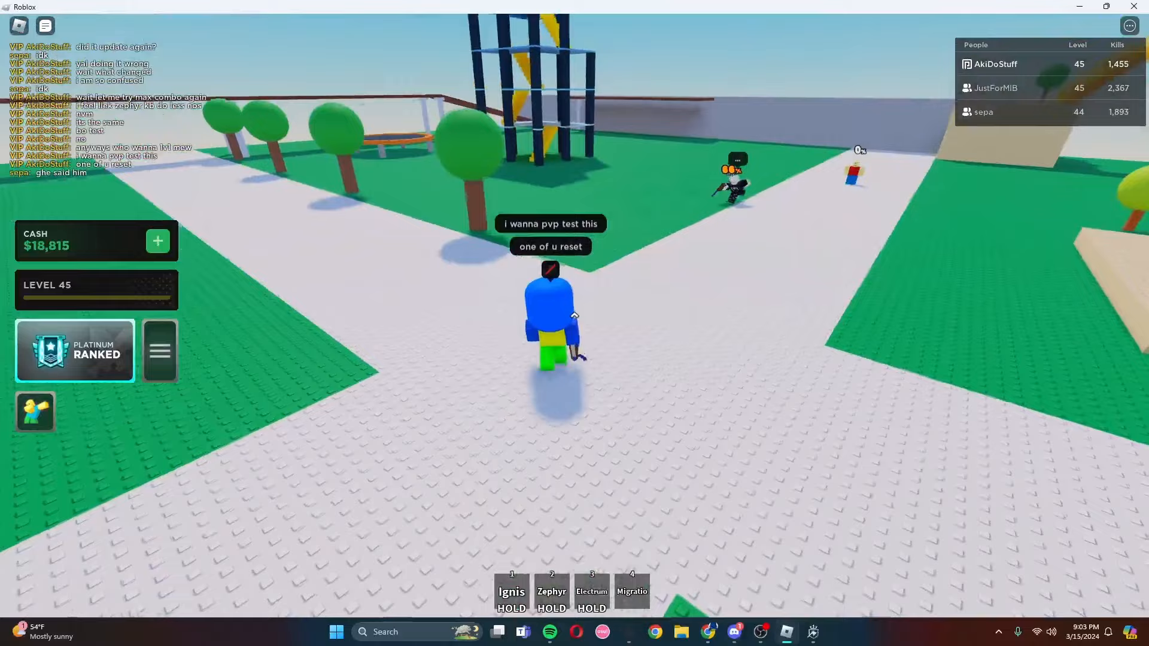
# - Send the start-of-fight chat message and walk down the path toward the opponent
pyautogui.press('Escape')
pyautogui.press('Escape')
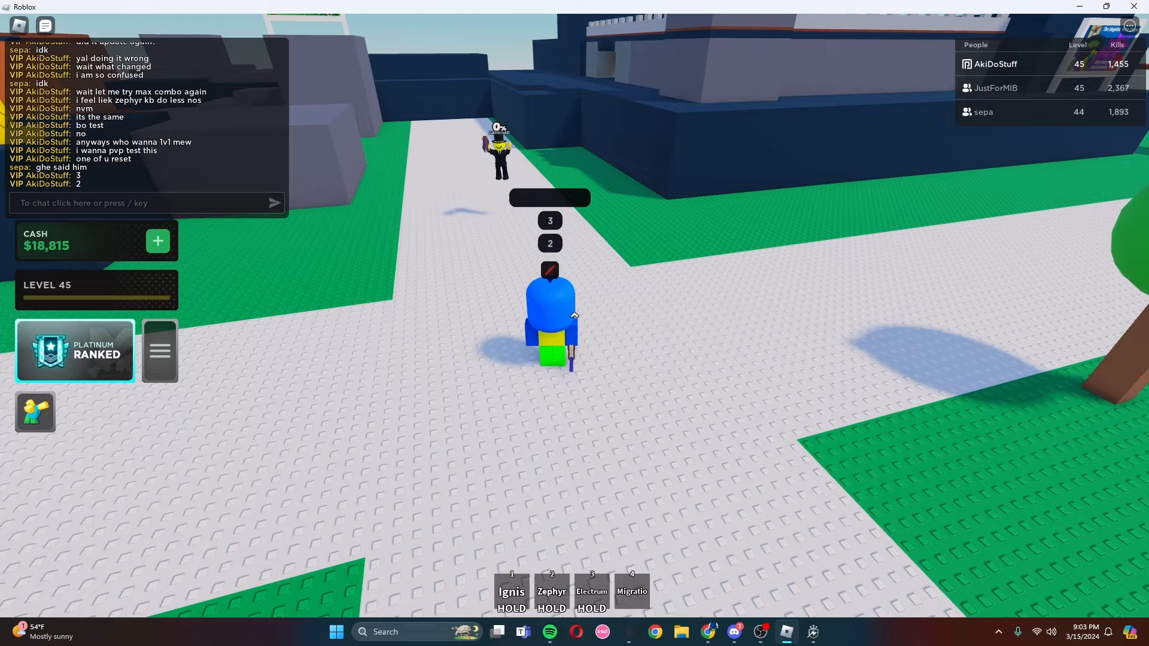
pyautogui.write('gop')
pyautogui.press('Return')
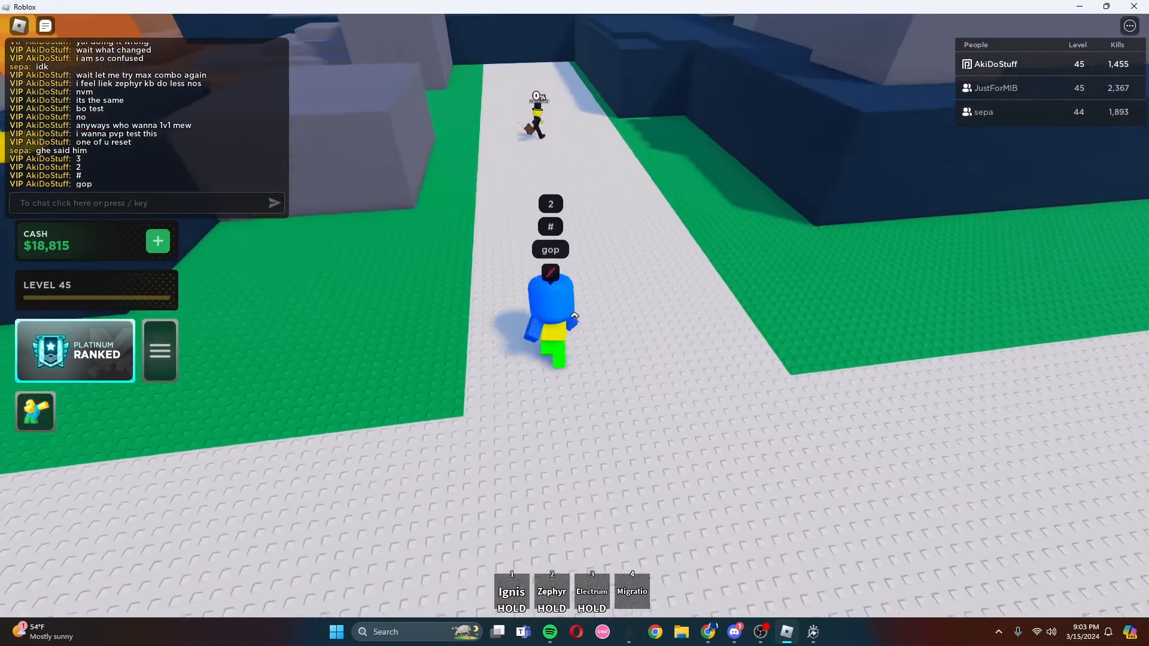
pyautogui.press('w')
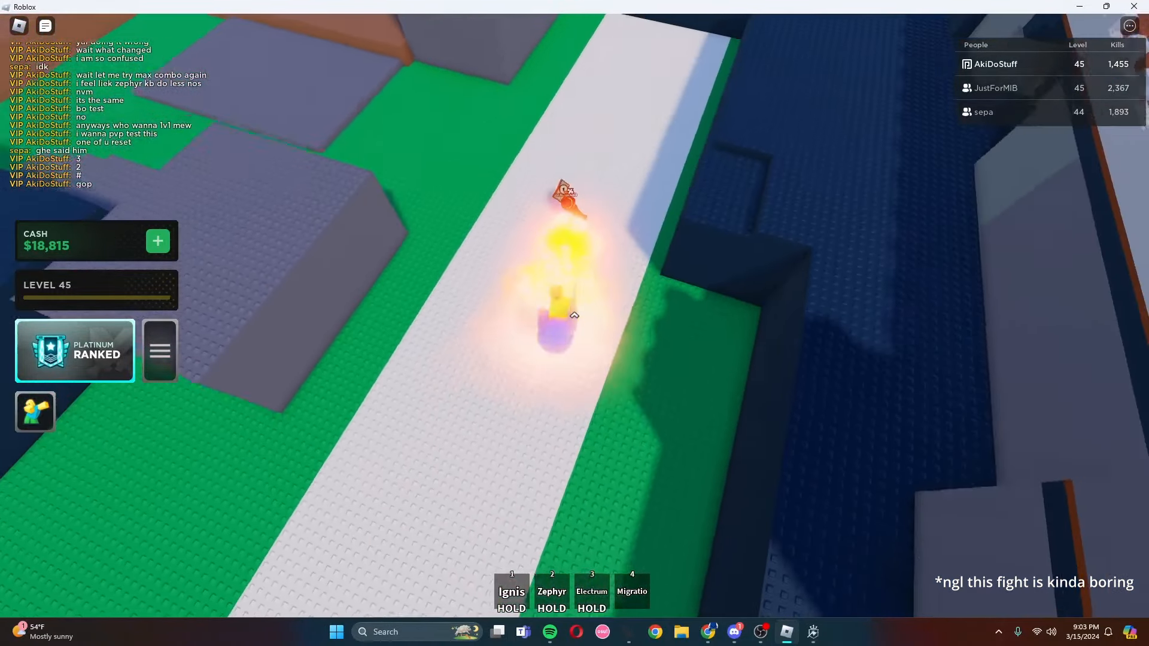
# - Switch abilities, slash the opponent, chase them with Migratio and fire a beam
pyautogui.press('1')
pyautogui.click(573, 315)
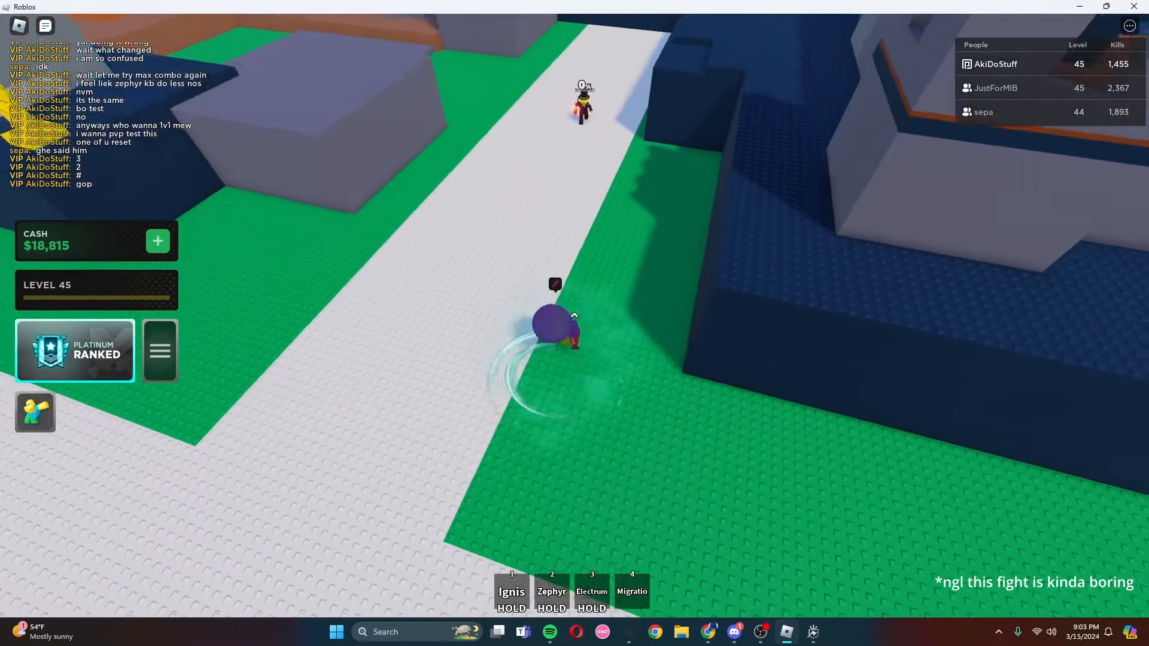
pyautogui.press('4')
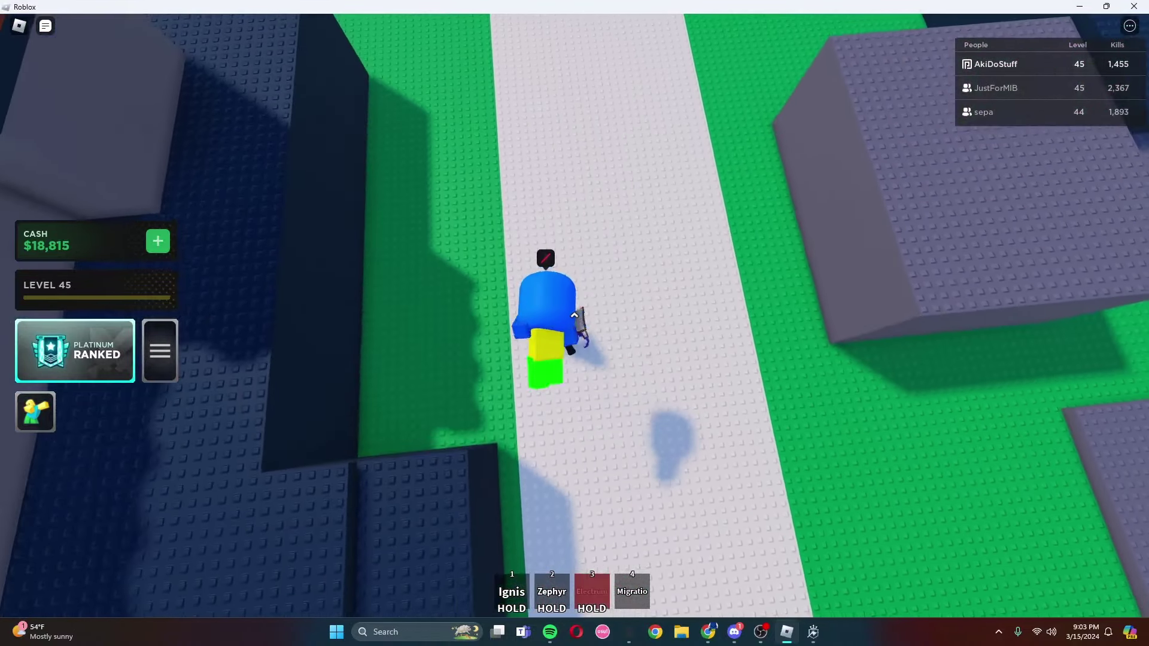
pyautogui.click(574, 315)
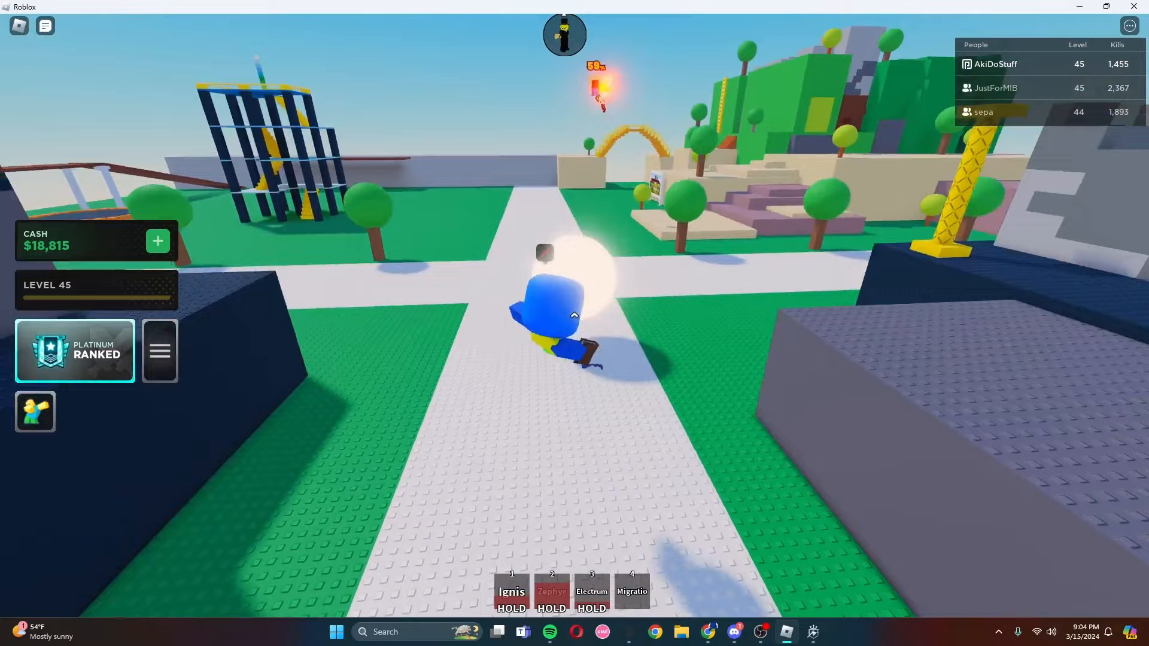
# - Chase the opponent along the paths and hit them with Migratio, Electrum and a Zephyr wind attack
pyautogui.press('w')
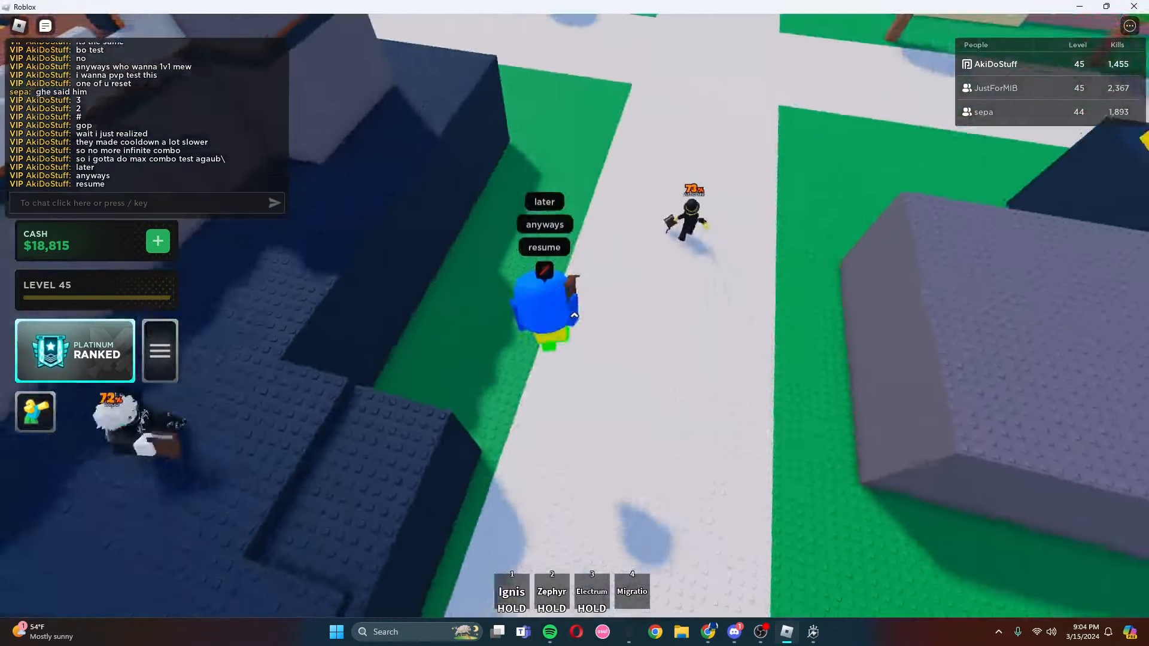
pyautogui.press('w')
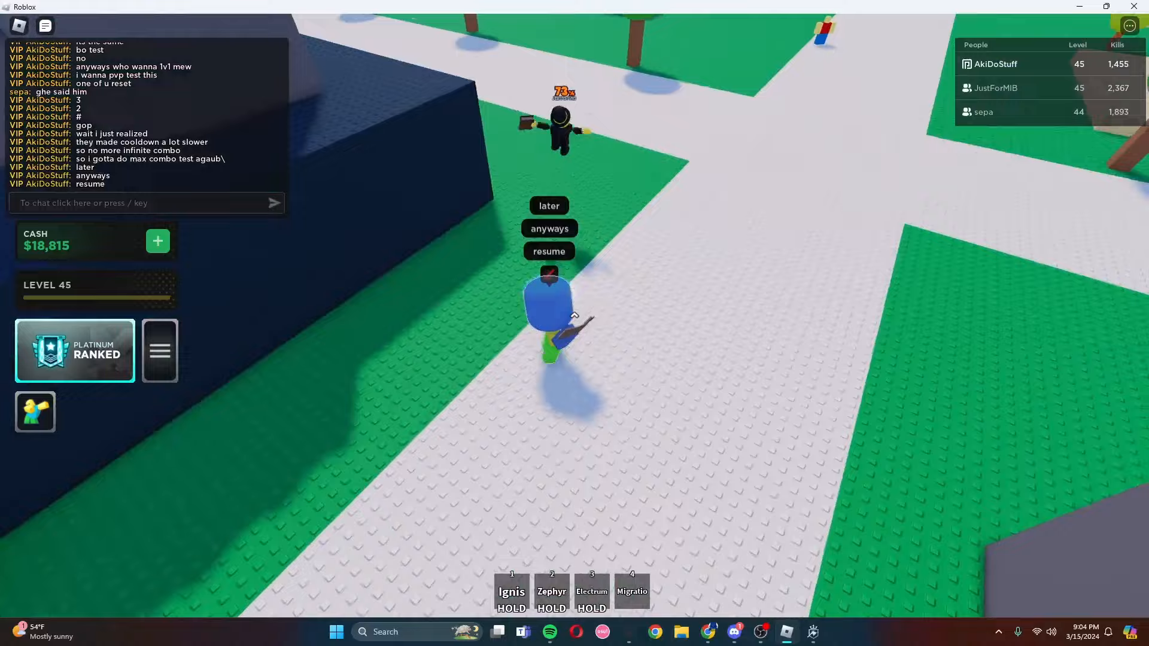
pyautogui.press('w')
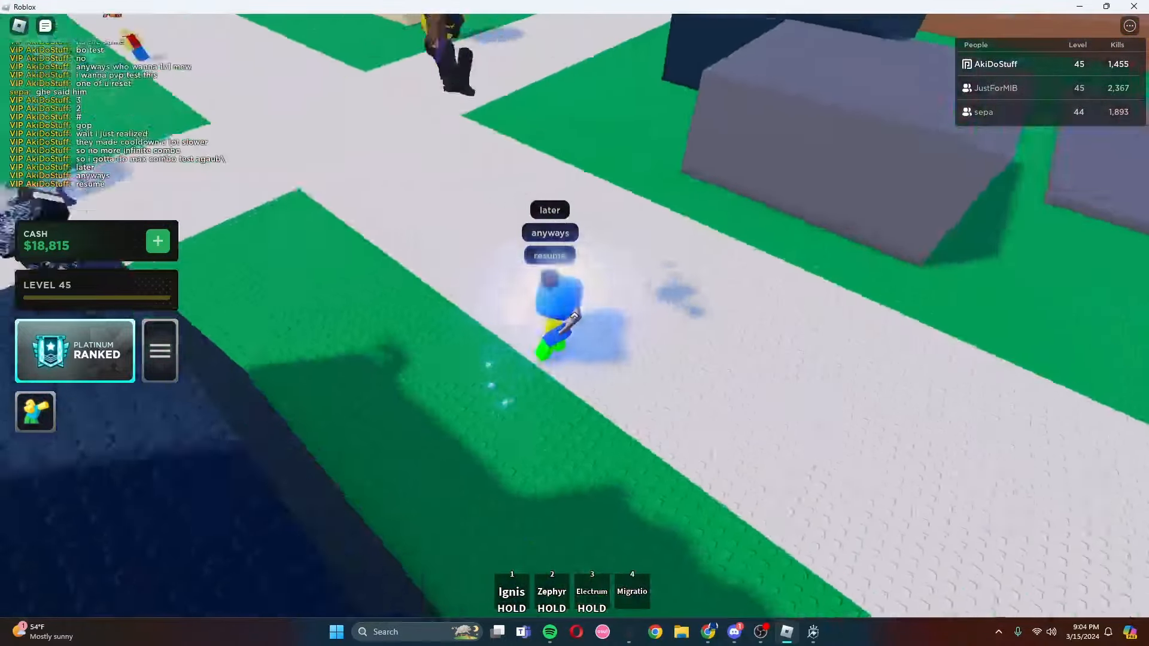
pyautogui.press('4')
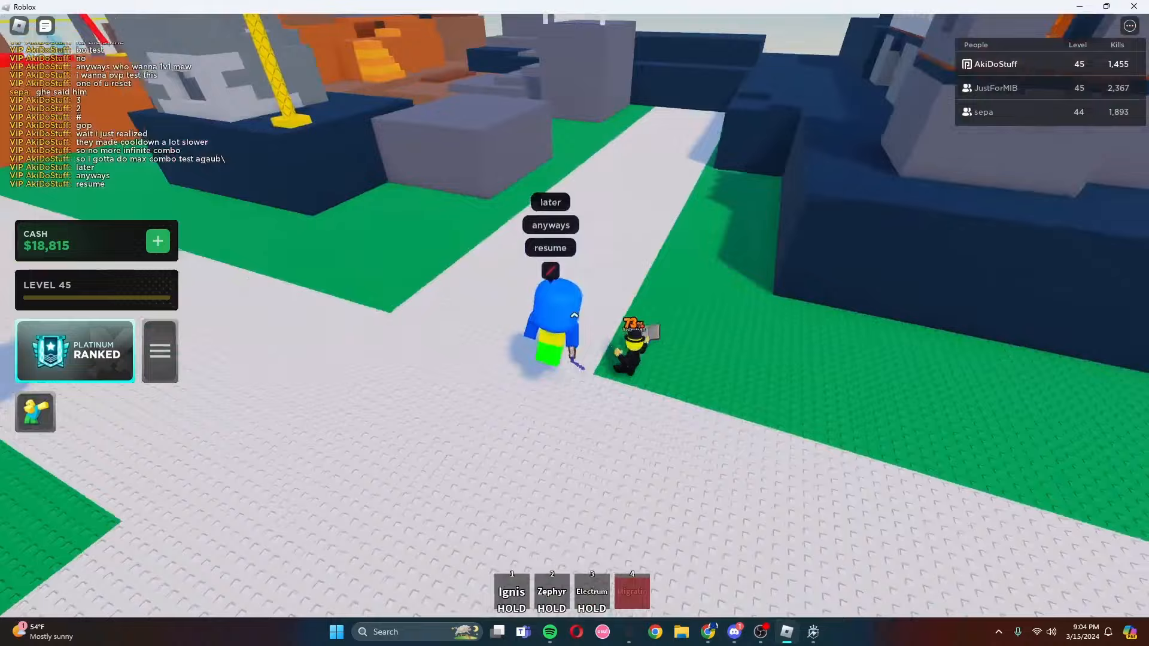
pyautogui.press('3')
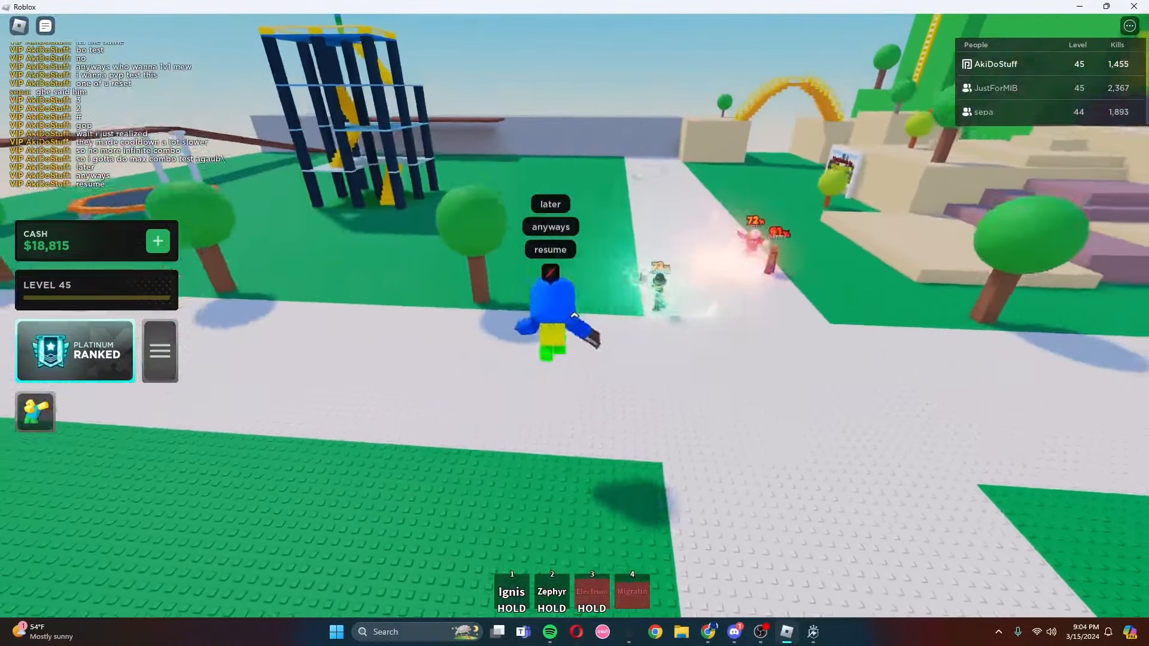
pyautogui.press('2')
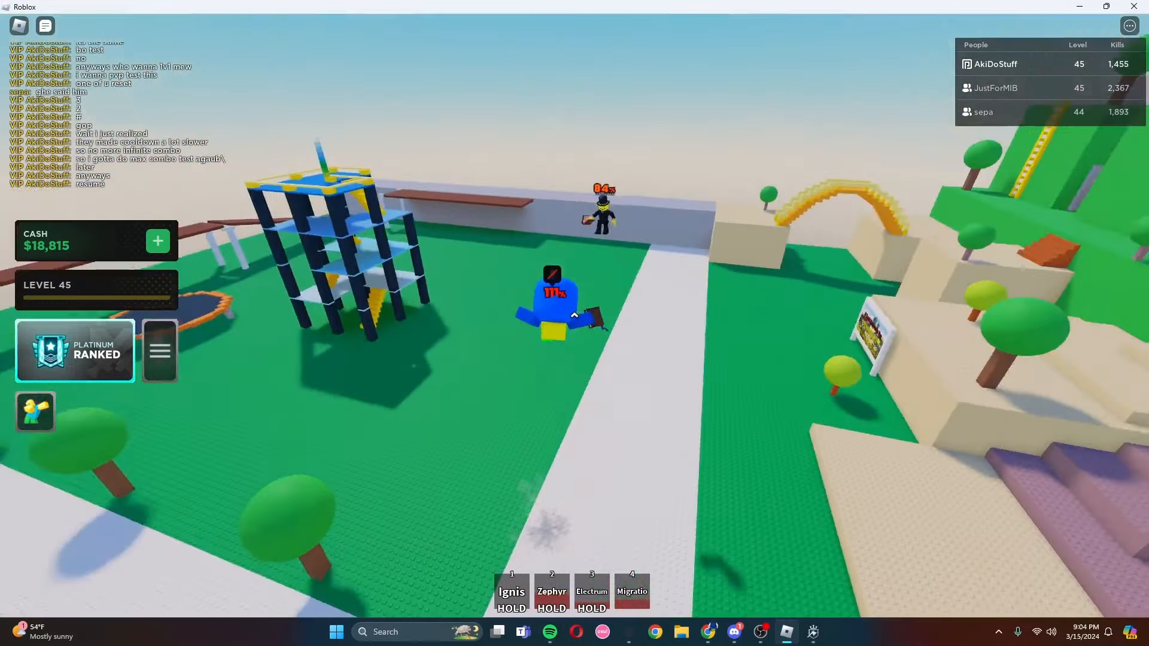
# - Follow up with Ignis, Electrum, a basic attack, a Migratio explosion and Electrum again
pyautogui.press('1')
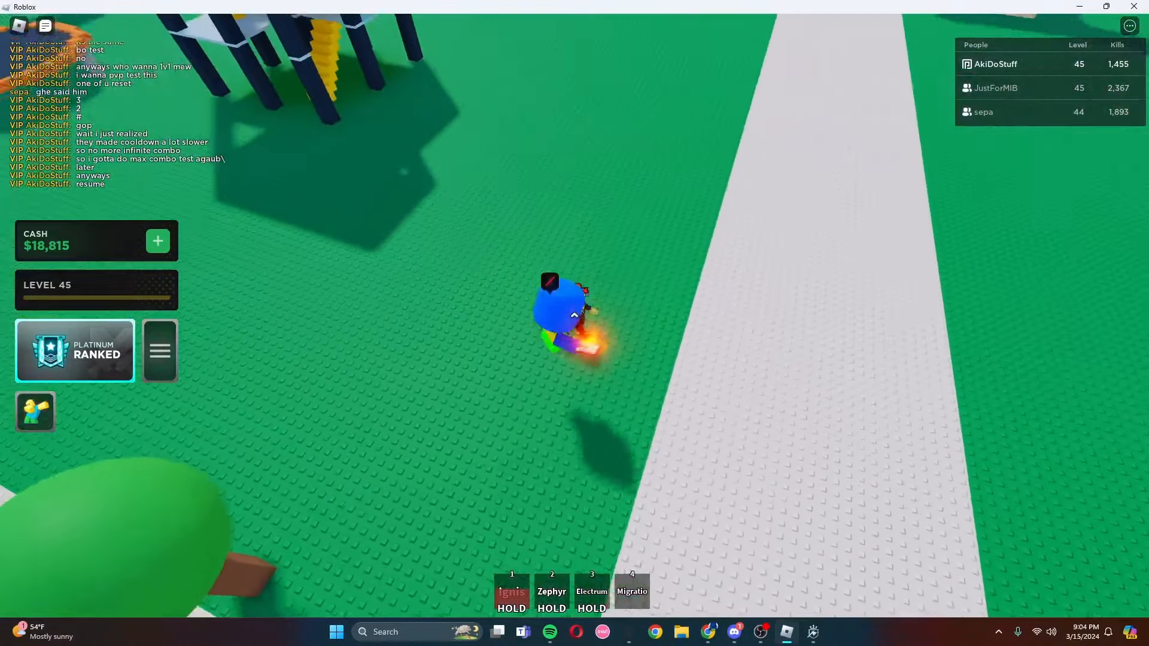
pyautogui.press('3')
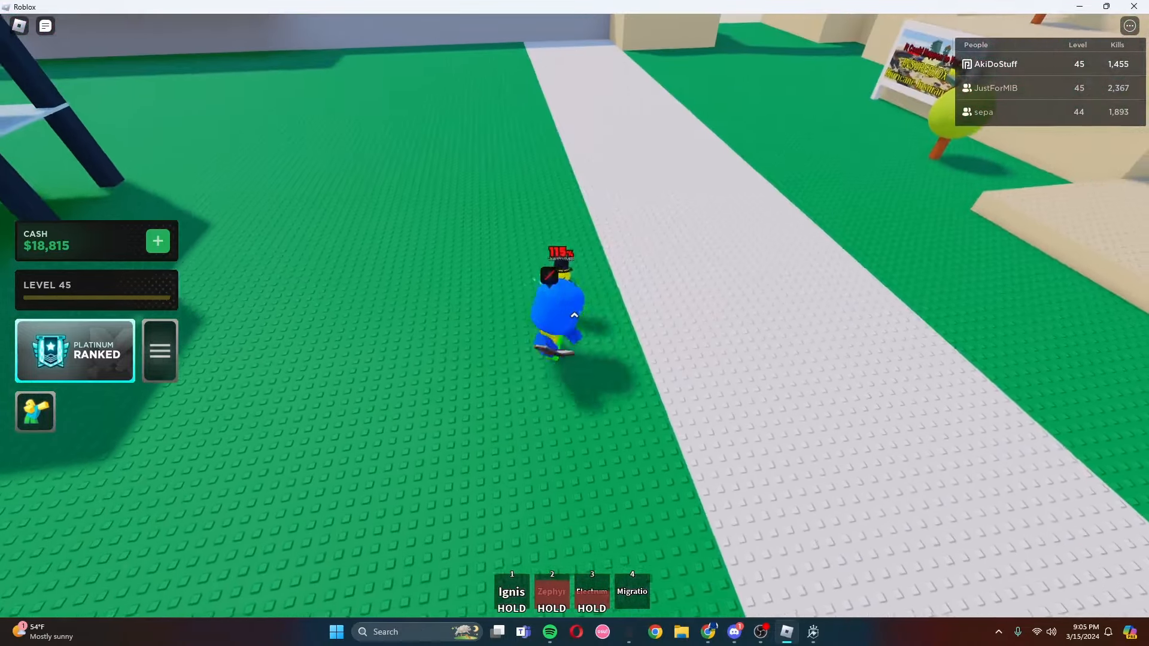
pyautogui.click(573, 316)
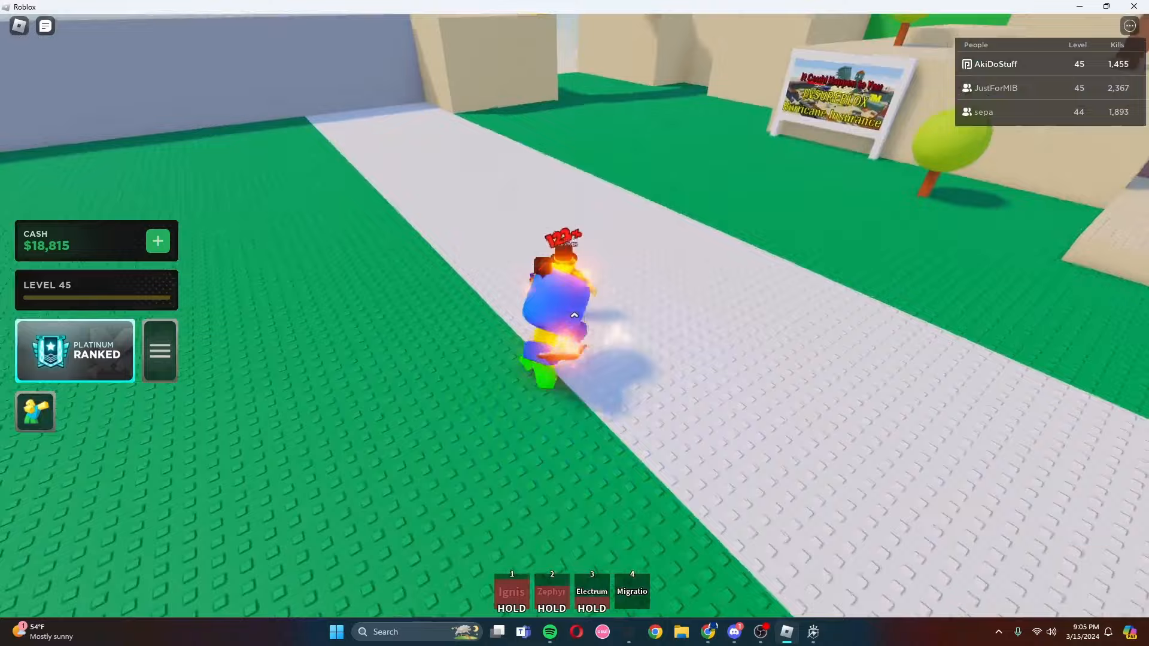
pyautogui.press('4')
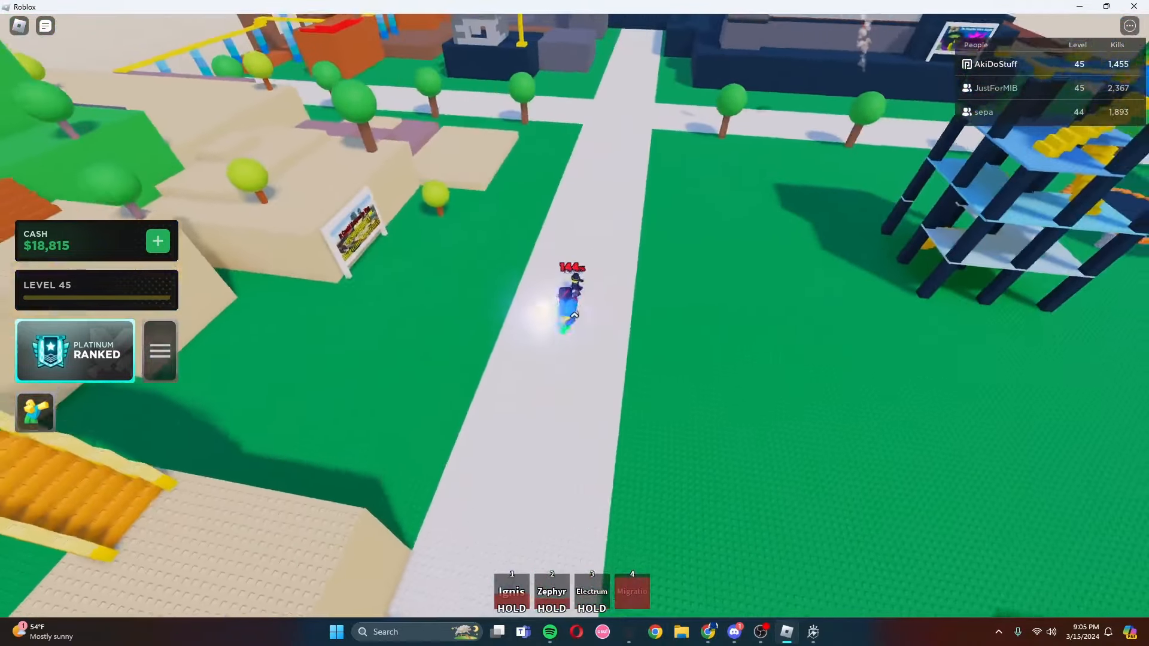
pyautogui.press('3')
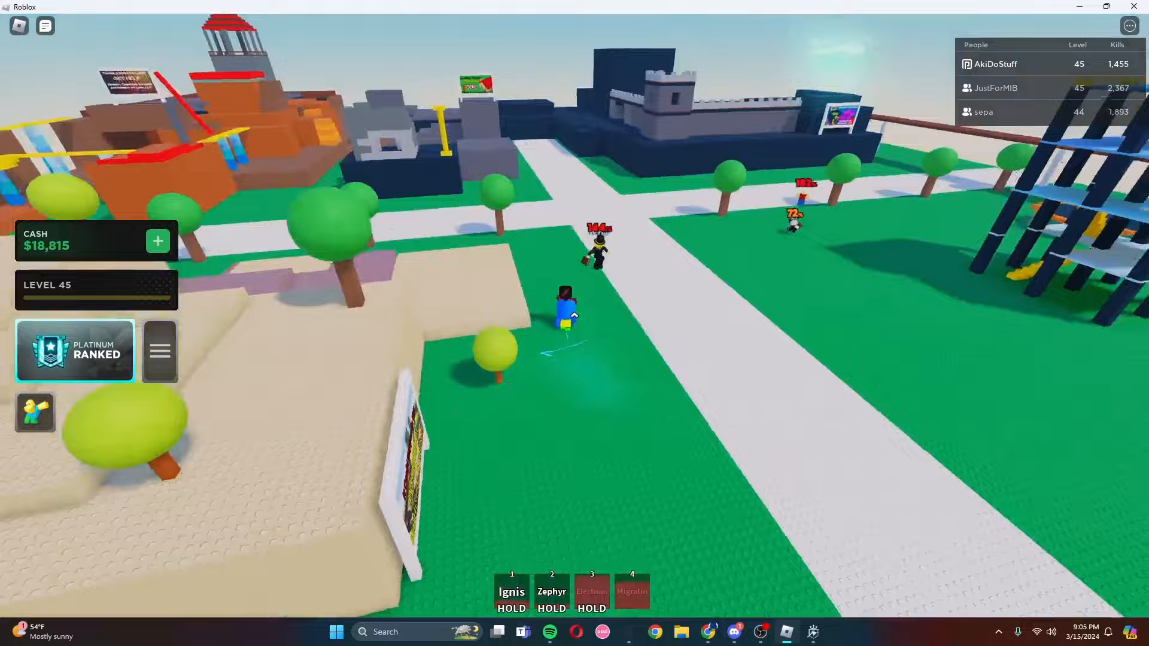
pyautogui.scroll(3, 572, 315)
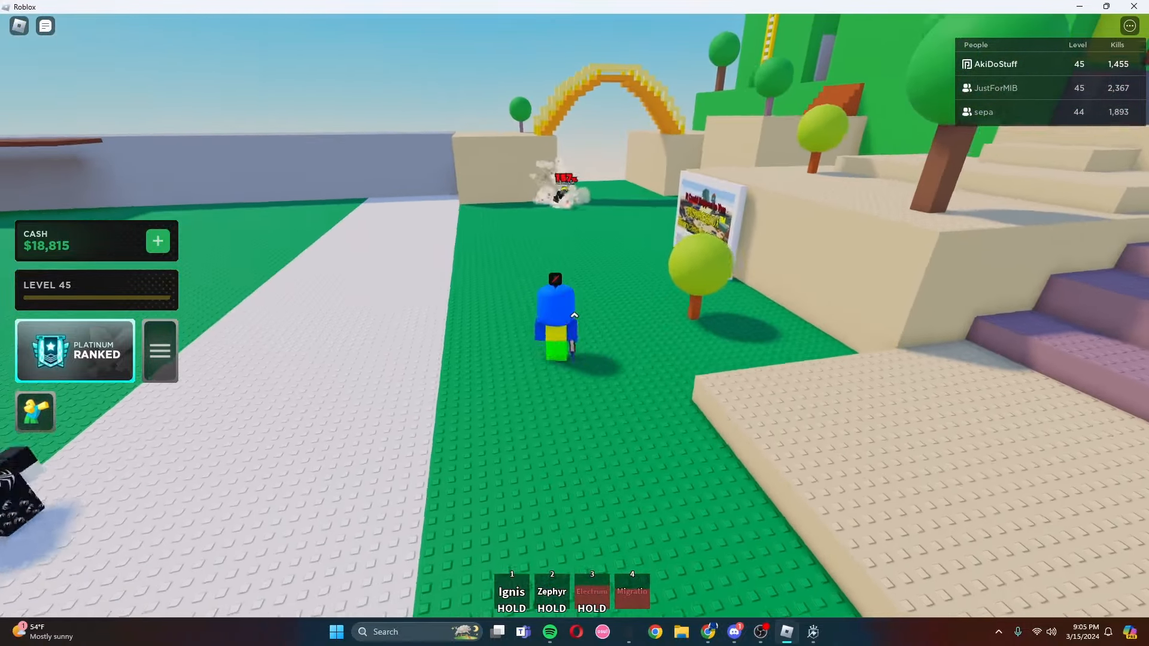
# - Head toward the blue castle and teleport up onto the high grey wall
pyautogui.press('w')
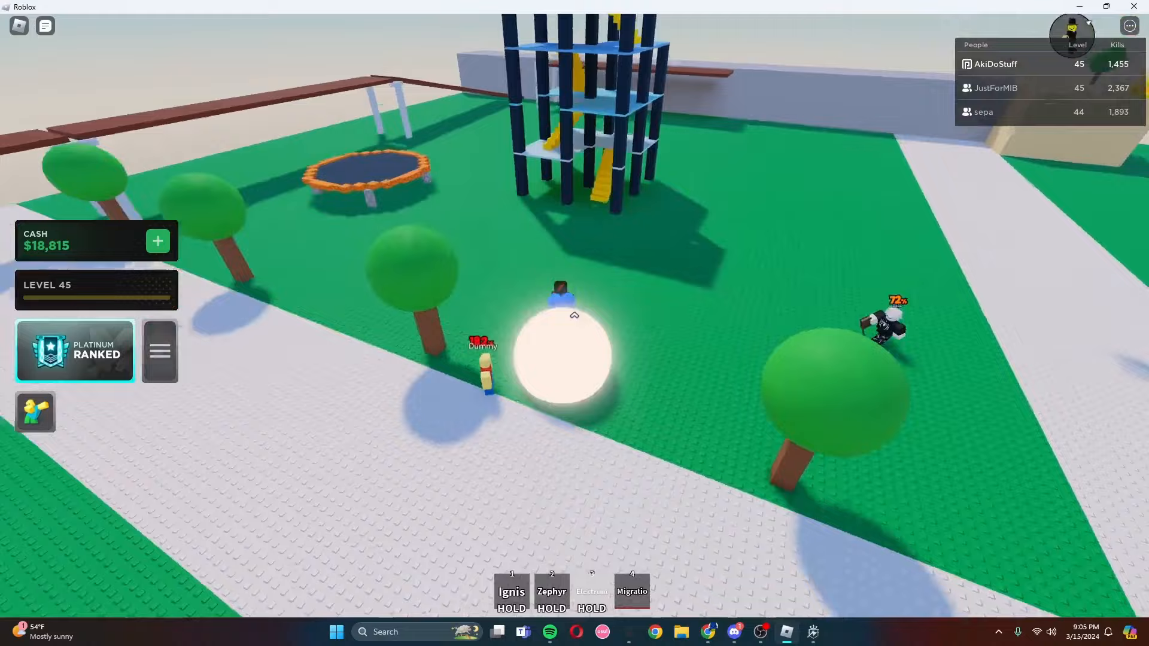
pyautogui.press('4')
pyautogui.click(572, 315)
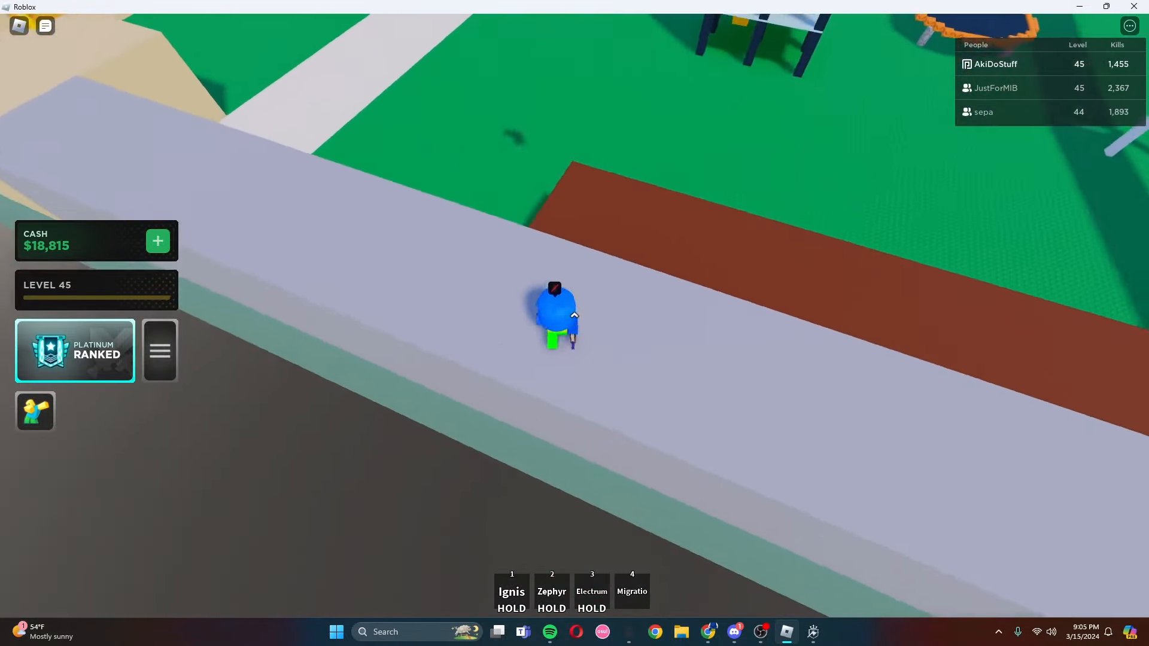
# - Follow the opponent onto the red ledge, strike them beside the wall and start a chat message
pyautogui.press('4')
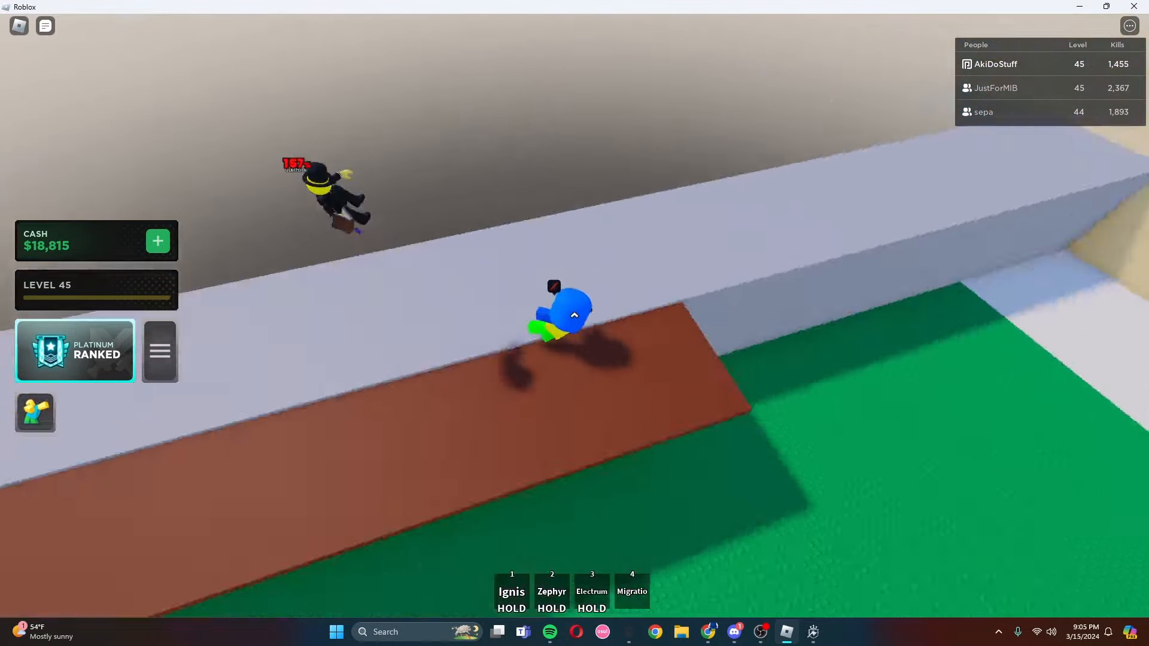
pyautogui.click(574, 315)
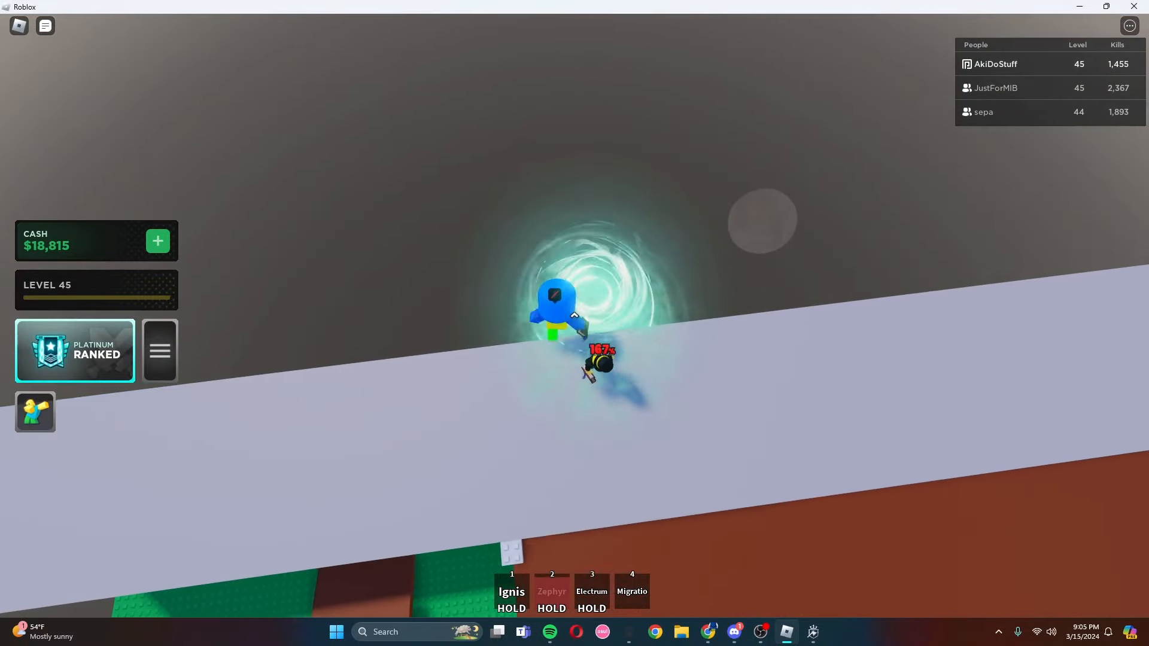
pyautogui.press('/')
pyautogui.write('g')
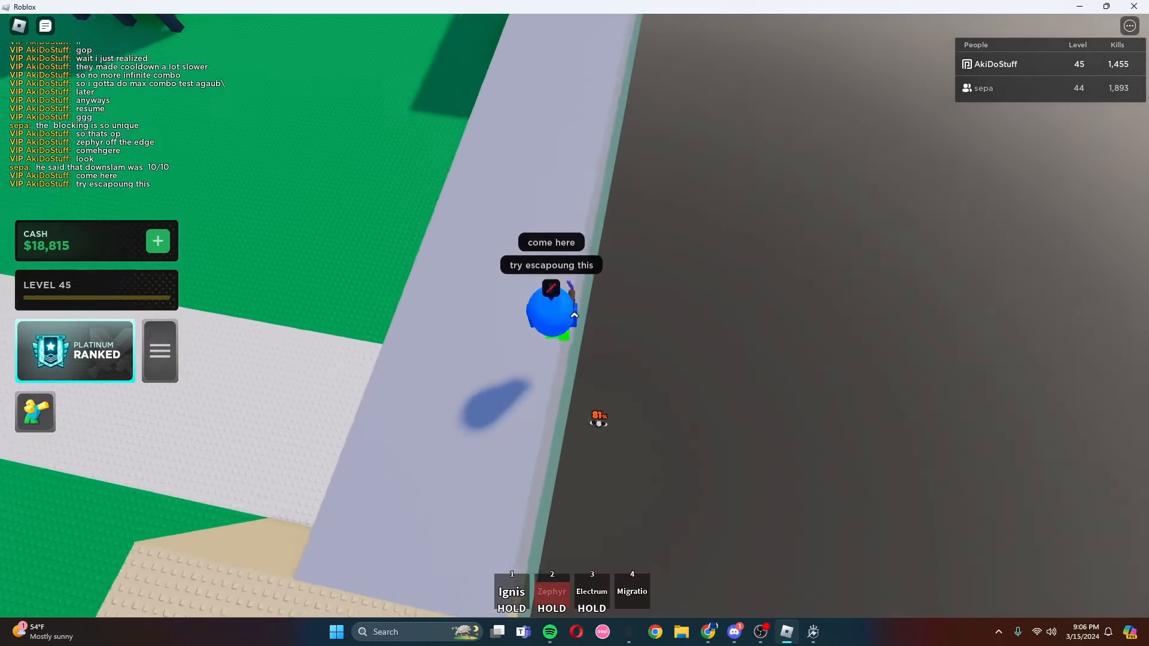
pyautogui.write('cant right')
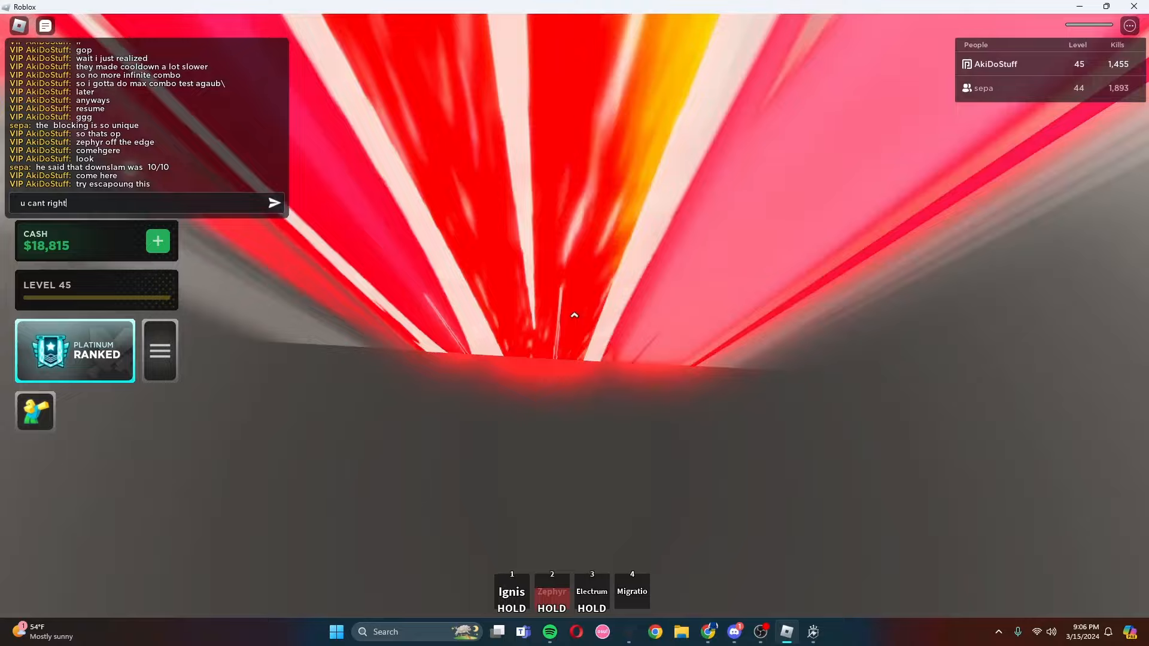
# - Post the chat messages saying the downslam can't be escaped and bounce onto the ledge
pyautogui.press('Return')
pyautogui.write('well the downslam')
pyautogui.press('Return')
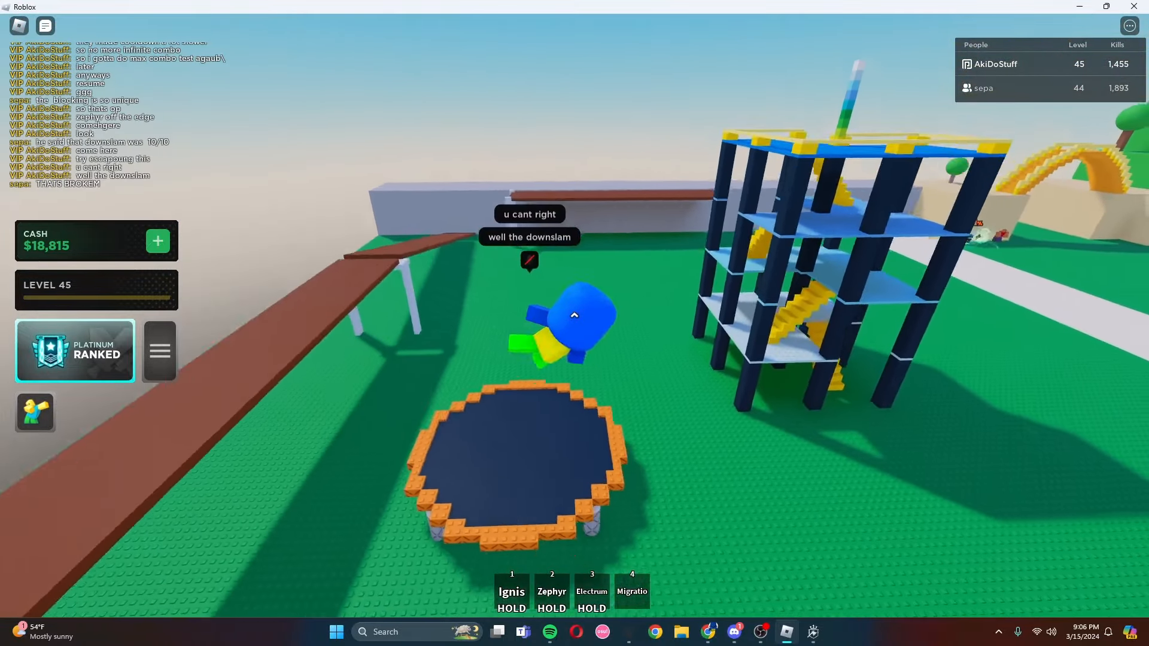
pyautogui.press('w')
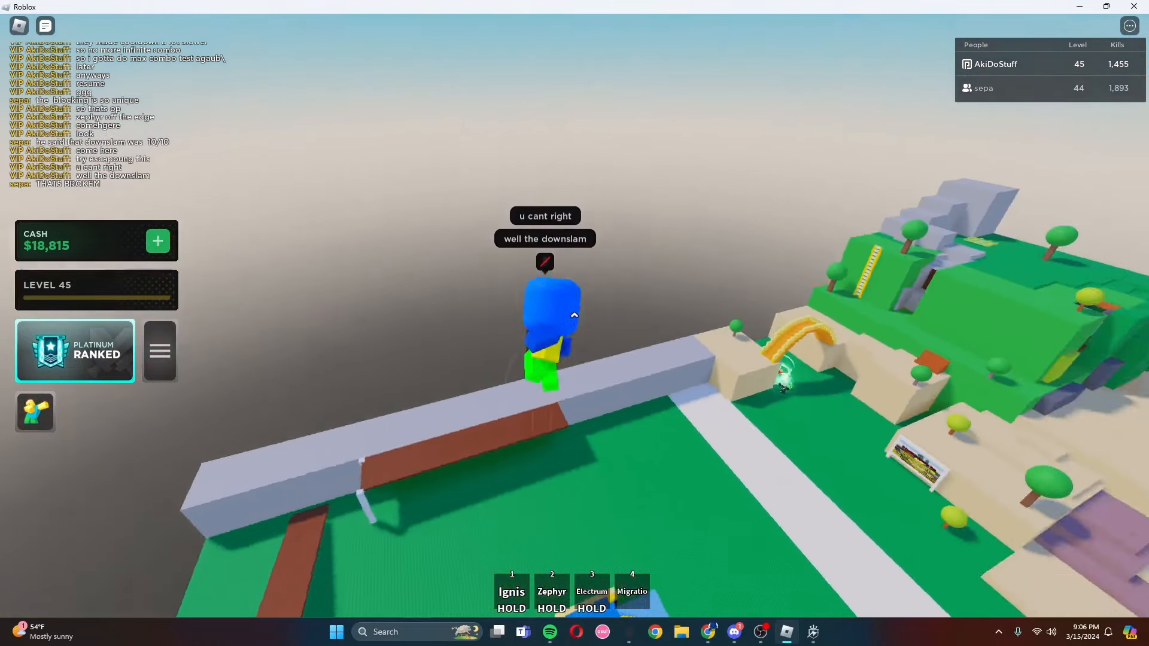
# - Jump off the ledge and run along the grey wall and brown beam back toward town
pyautogui.press('space')
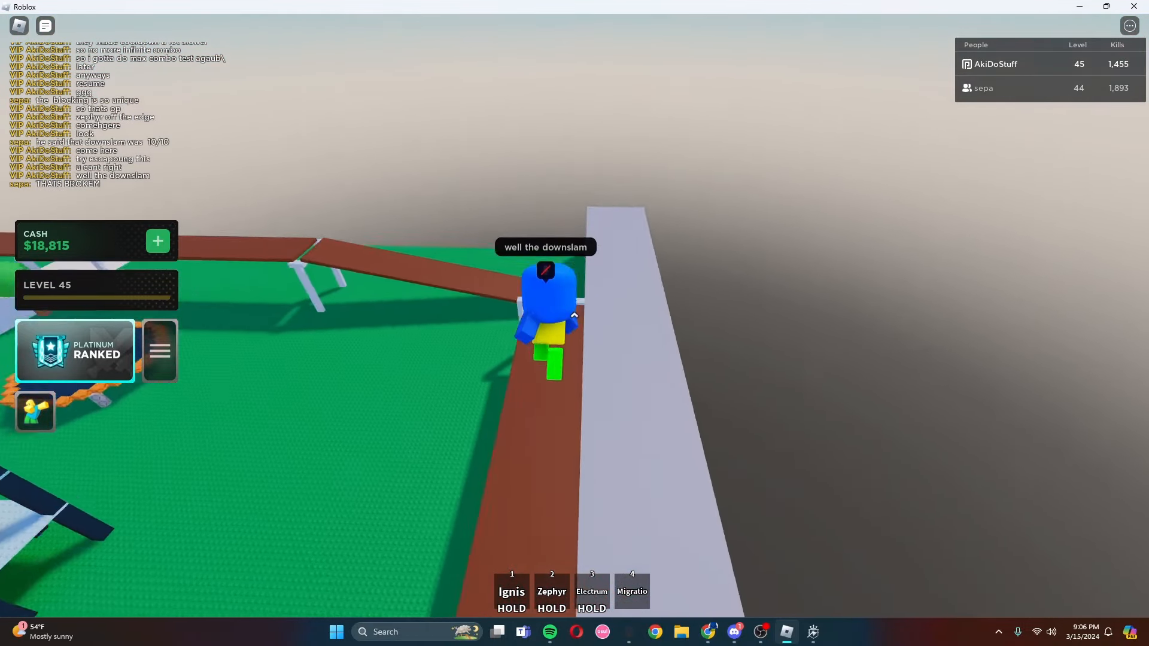
pyautogui.press('w')
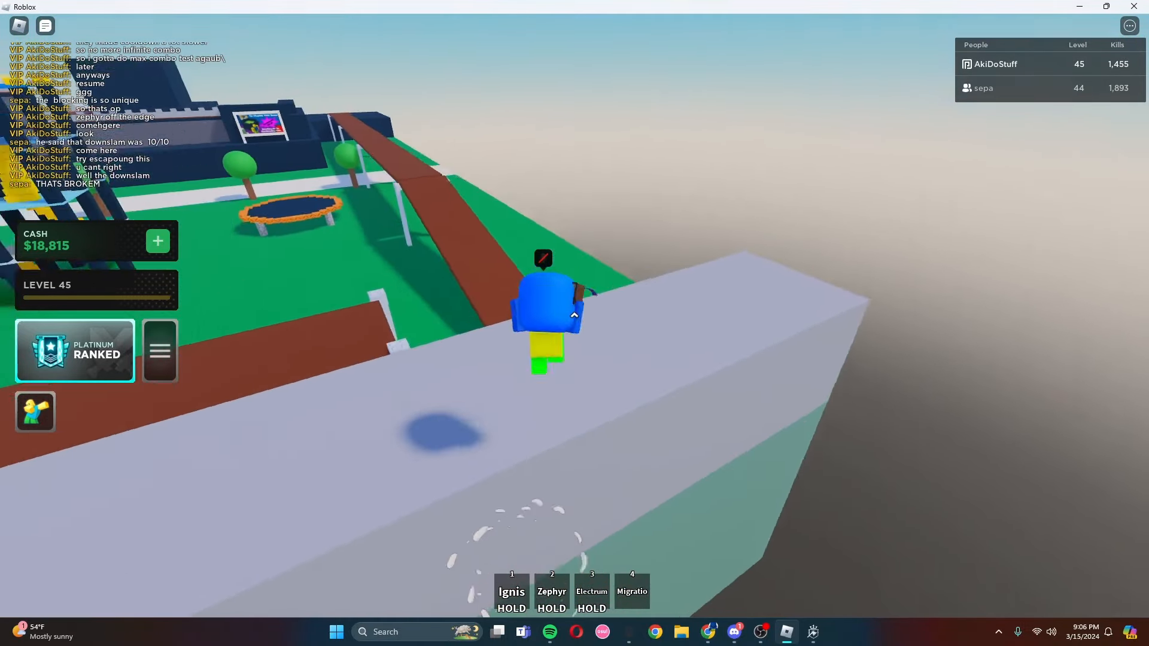
pyautogui.press('d')
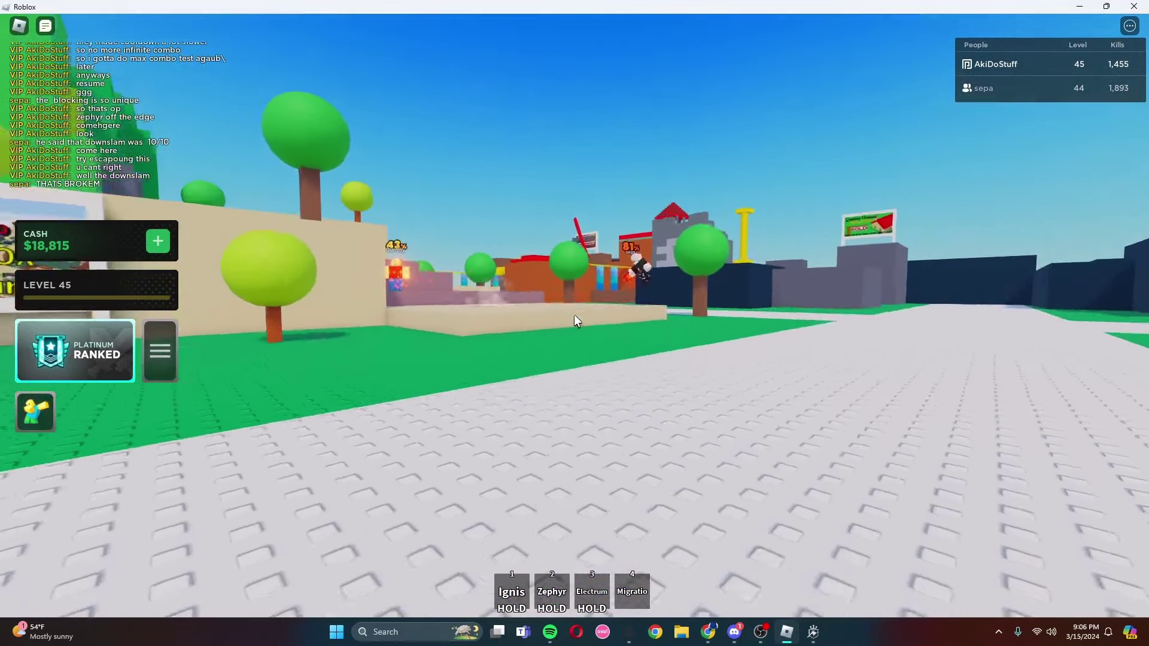
# - Hit the Dummy with M1 and blast it away with Migratio, then walk off toward the trees
pyautogui.click(575, 320)
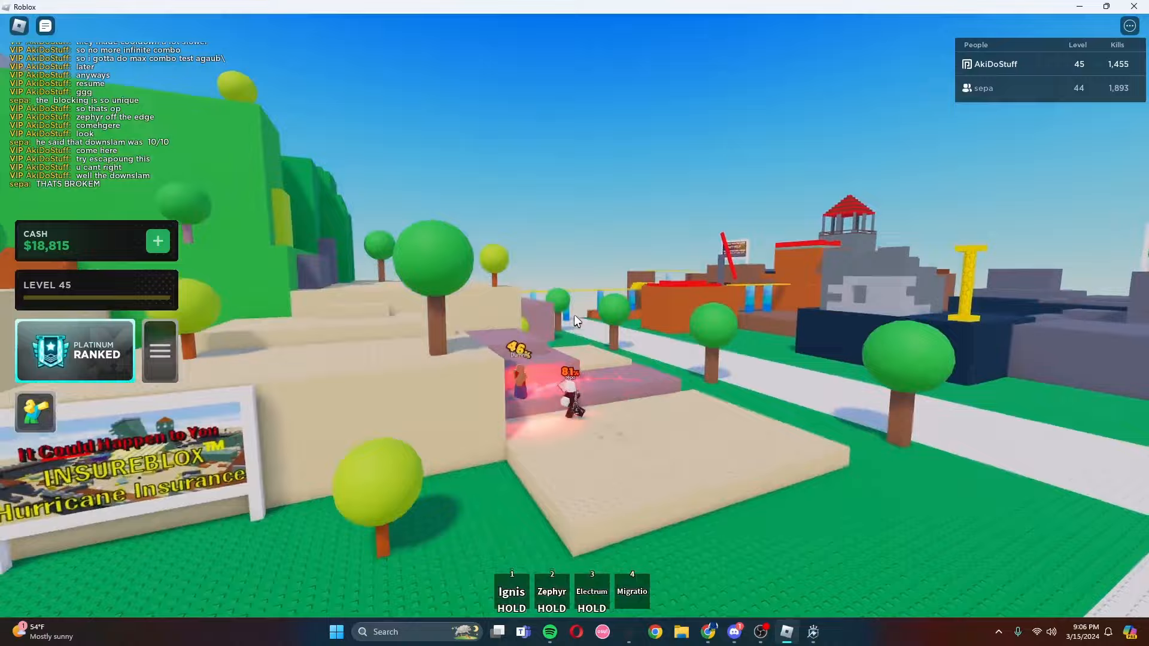
pyautogui.press('4')
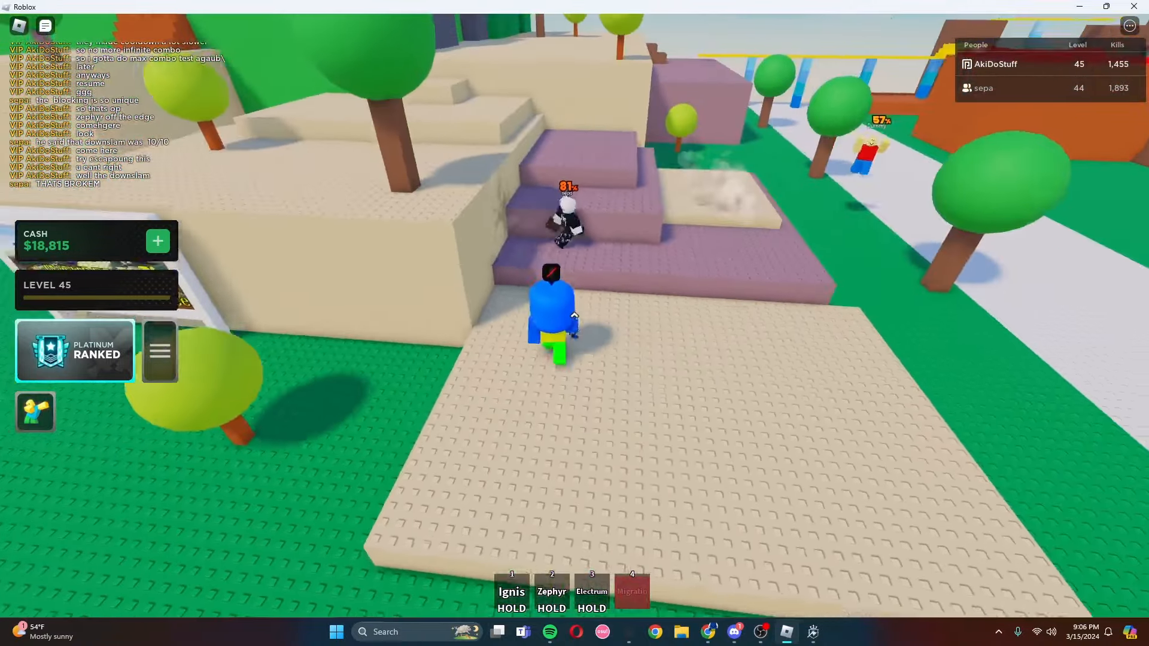
pyautogui.press('w')
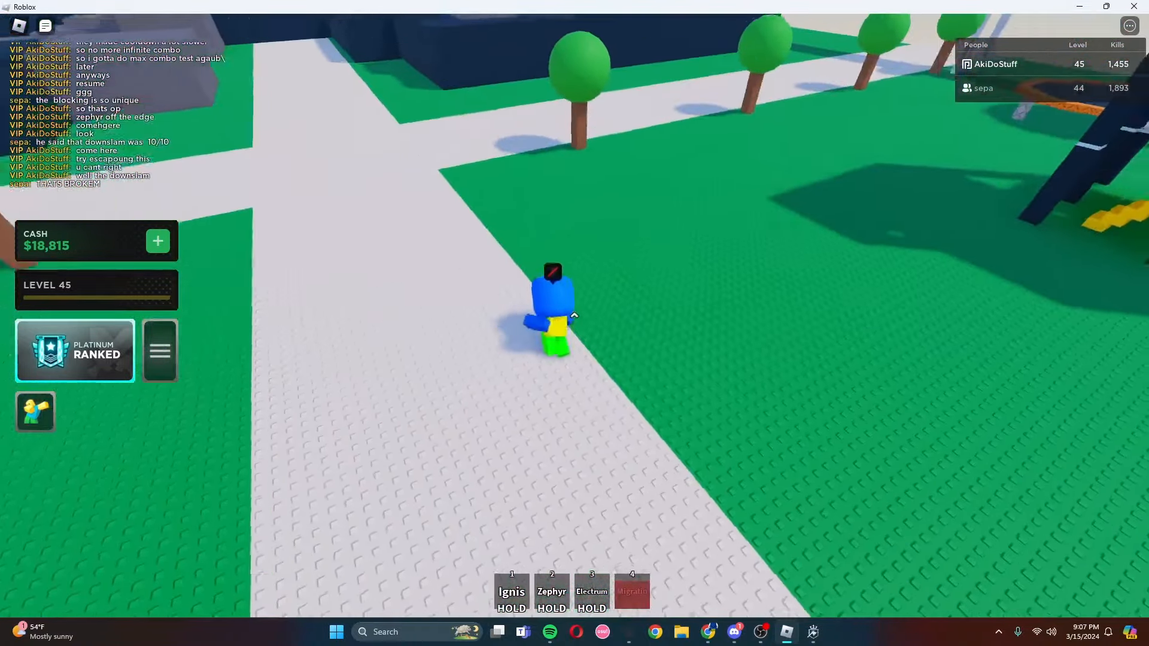
pyautogui.press('w')
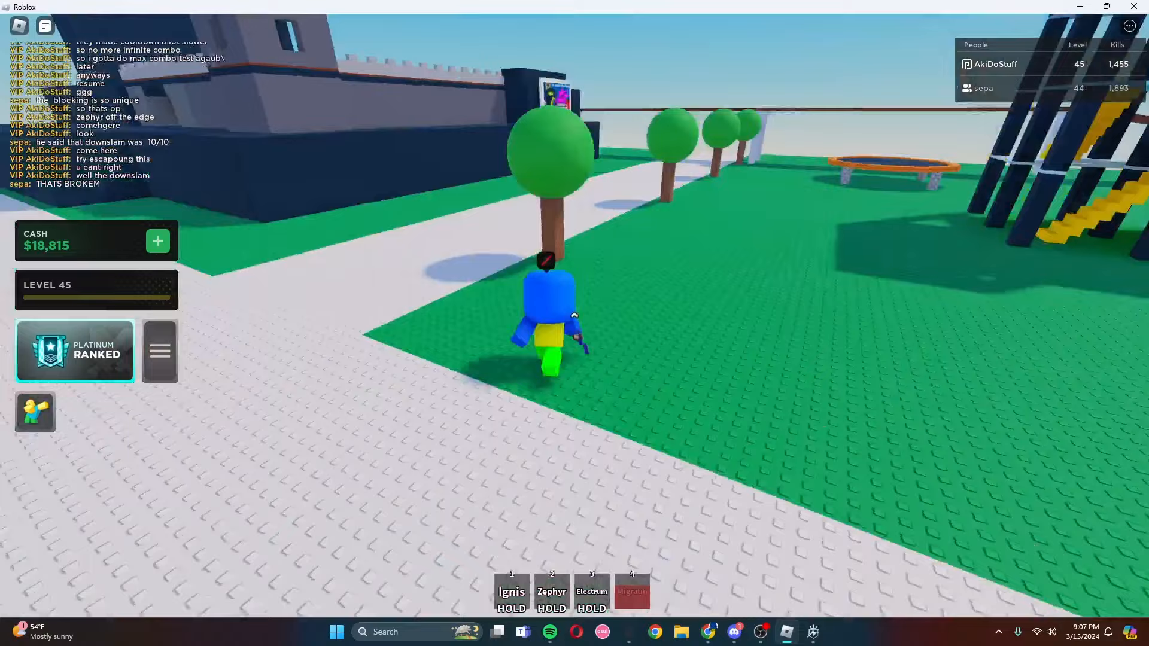
# - Climb over the blue castle's walls and floor on the way back to the Dummy
pyautogui.press('w')
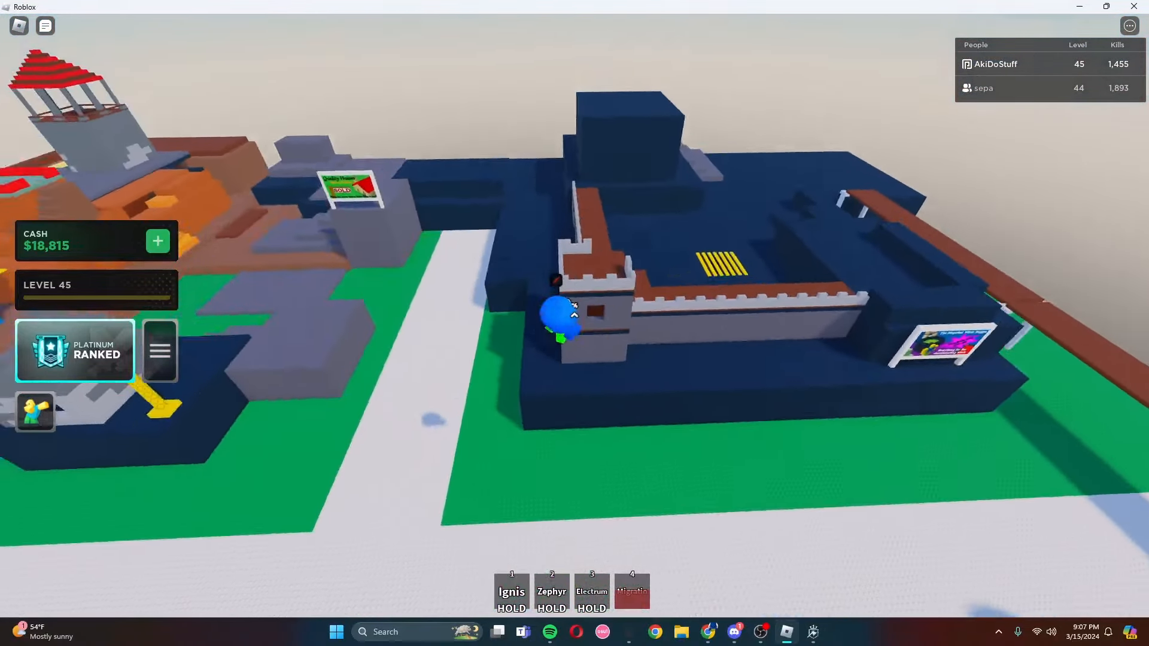
pyautogui.press('w')
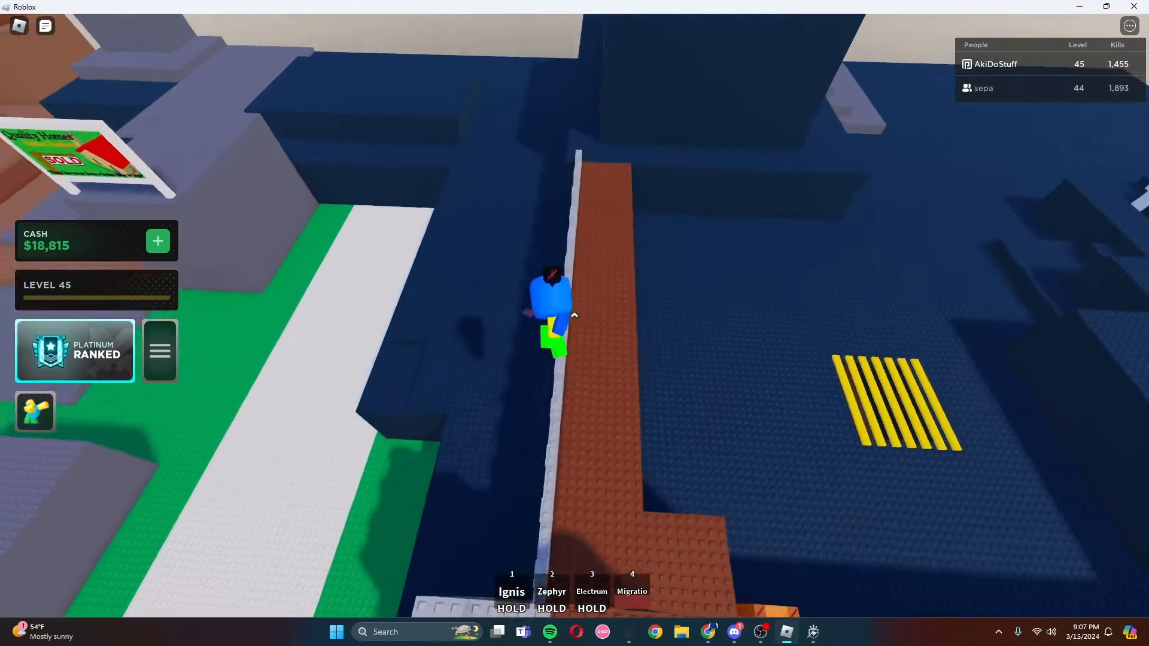
pyautogui.press('w')
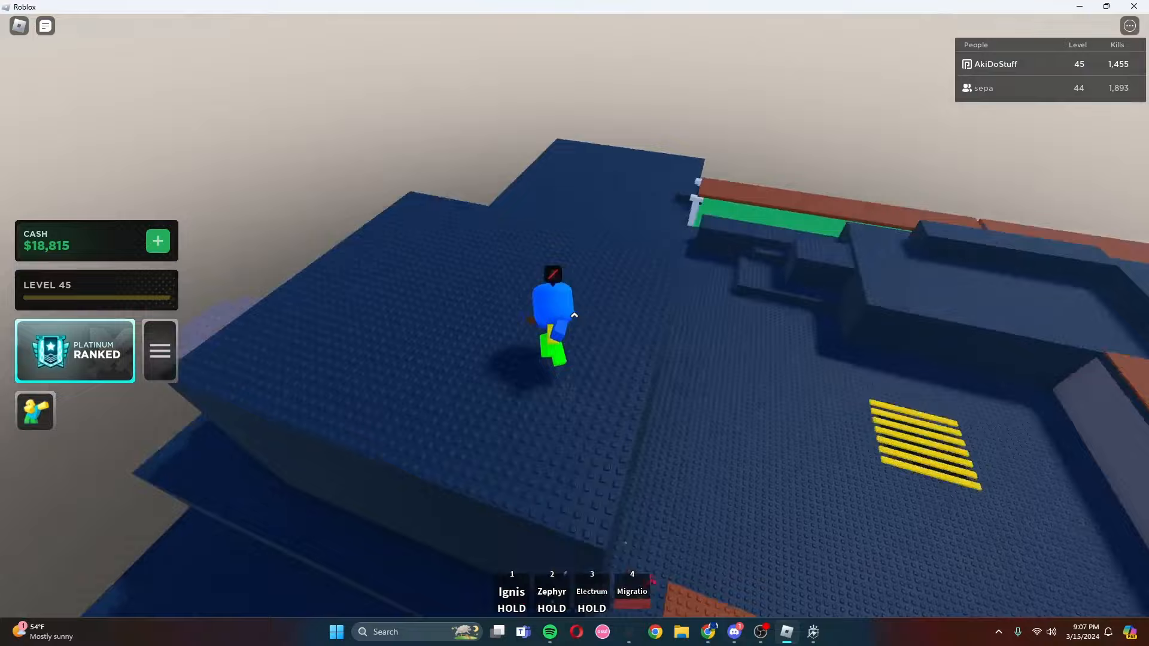
pyautogui.press('w')
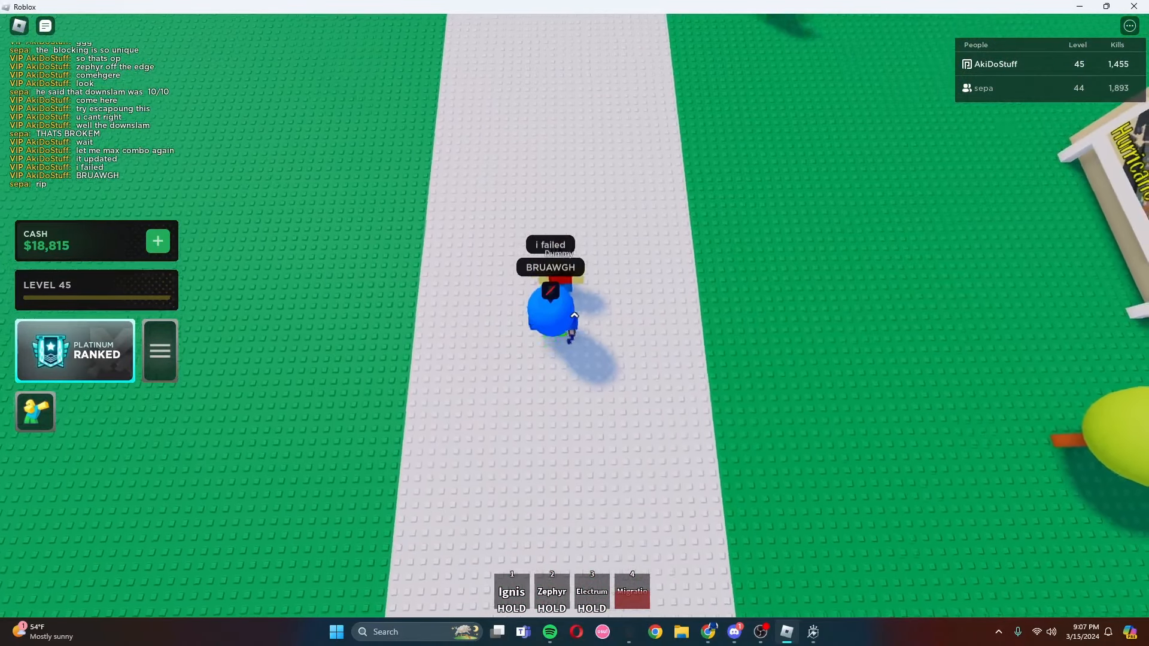
# - Open the Variant 1 combo with basic attacks and a spell into the Dummy
pyautogui.click(574, 315)
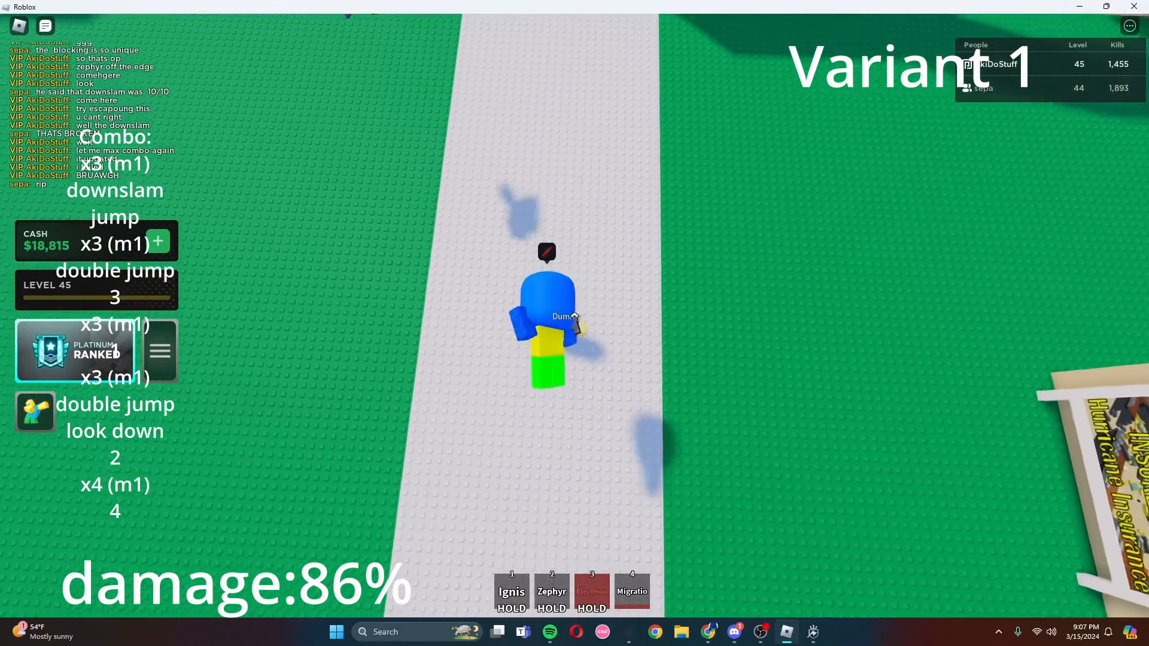
pyautogui.click(573, 315)
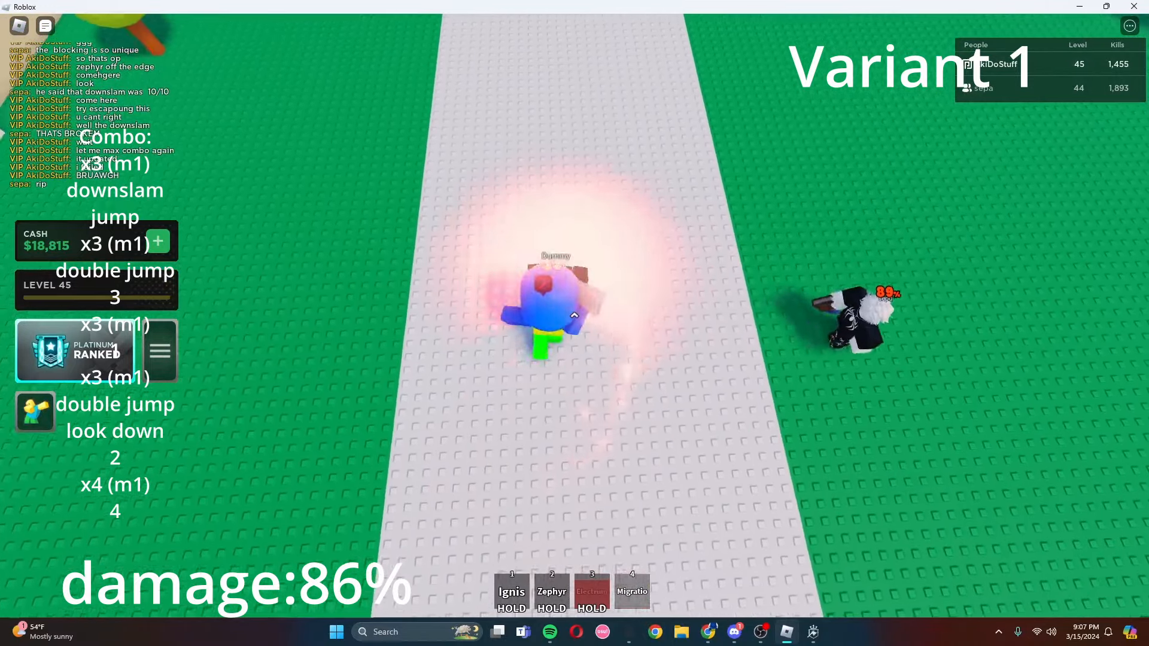
pyautogui.click(574, 315)
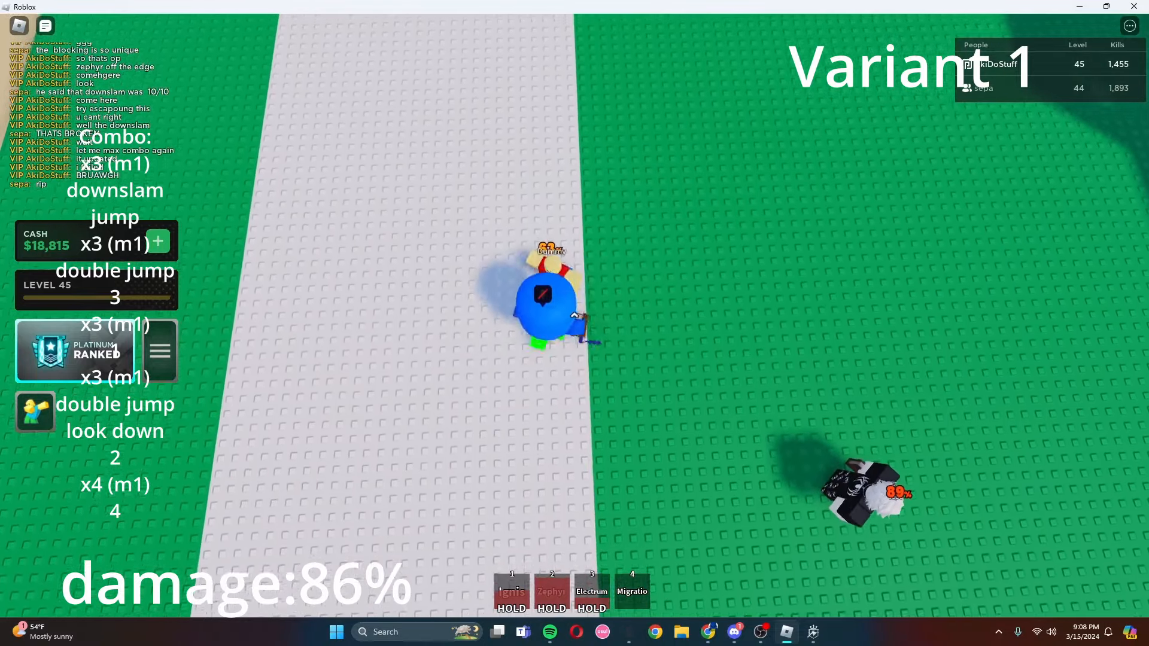
pyautogui.click(574, 315)
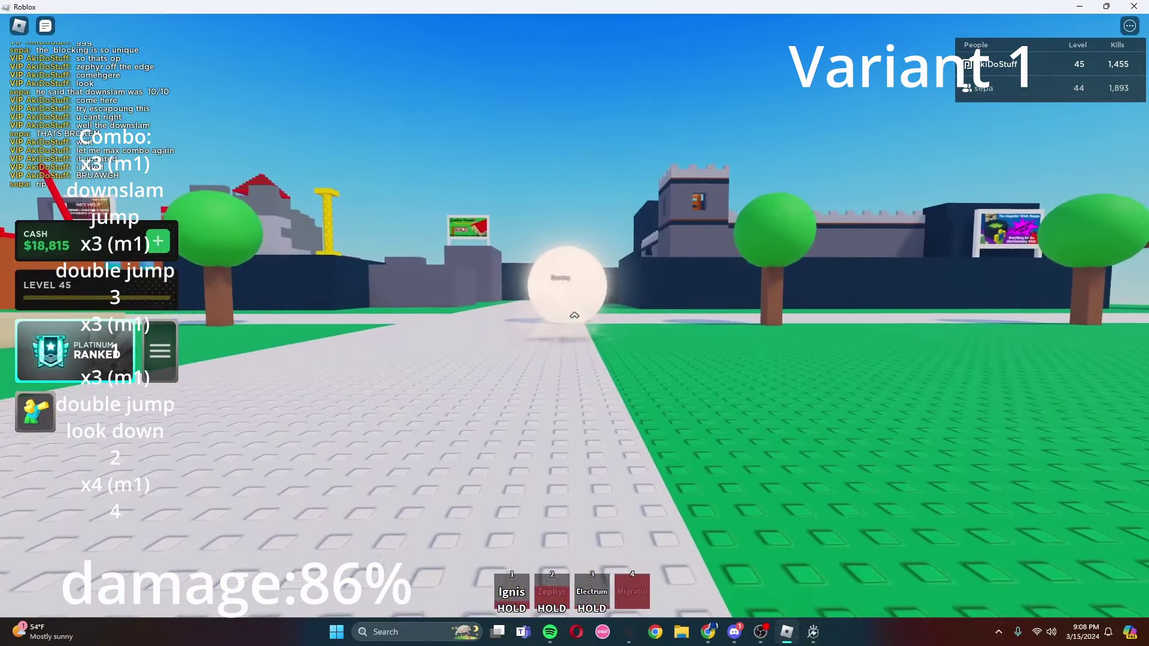
# - Launch the Dummy down the path for 86% and use Migratio to return beside it
pyautogui.click(573, 315)
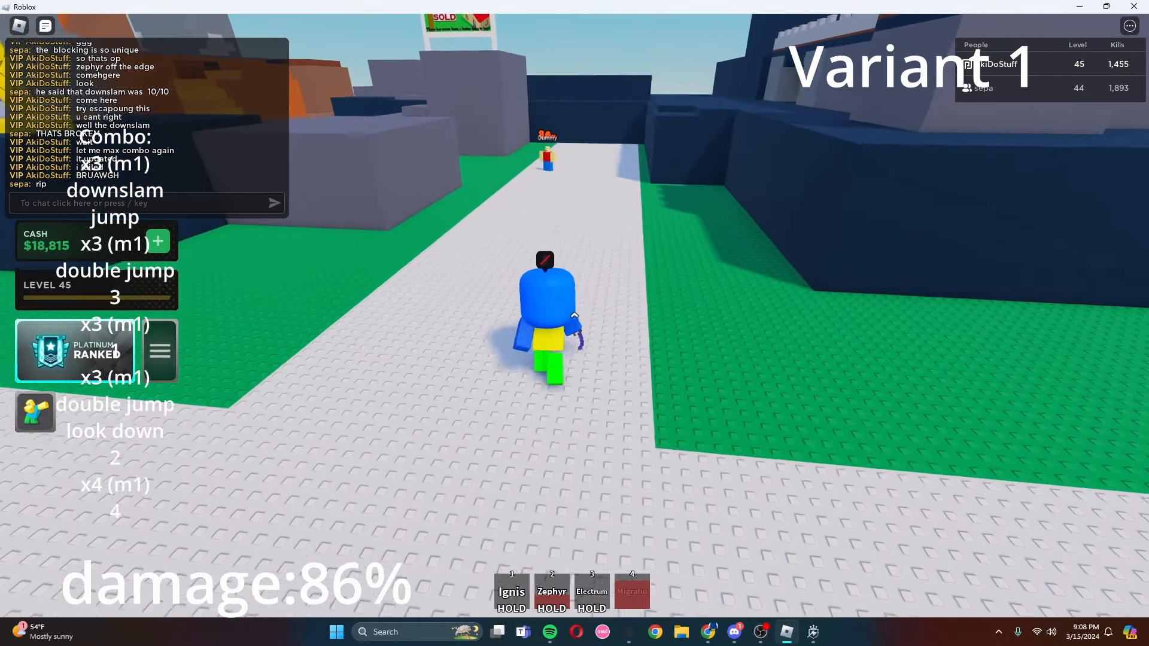
pyautogui.press('w')
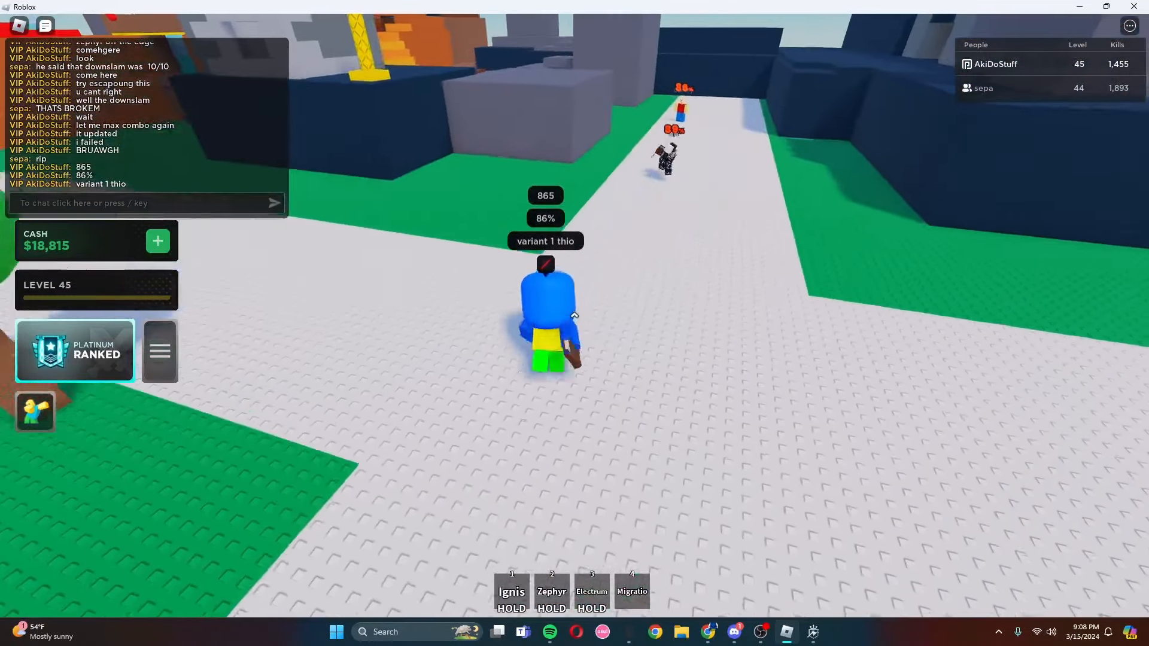
pyautogui.click(574, 315)
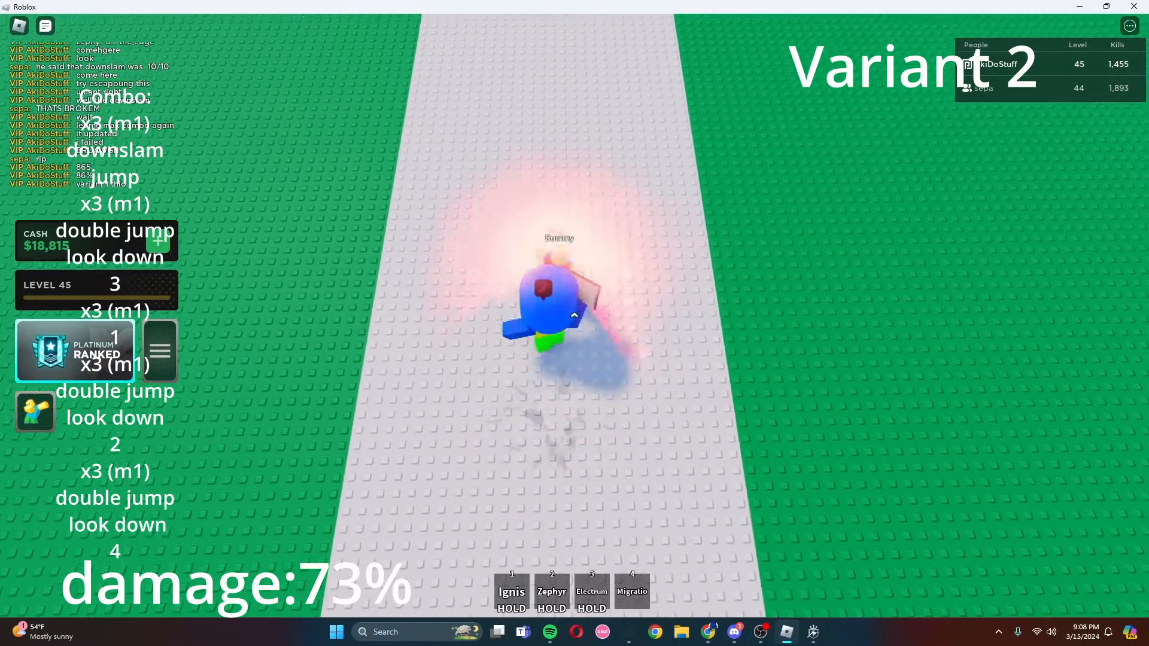
# - Knock the Dummy up and chain spell hits for the Variant 2 combo reaching 73%
pyautogui.click(573, 315)
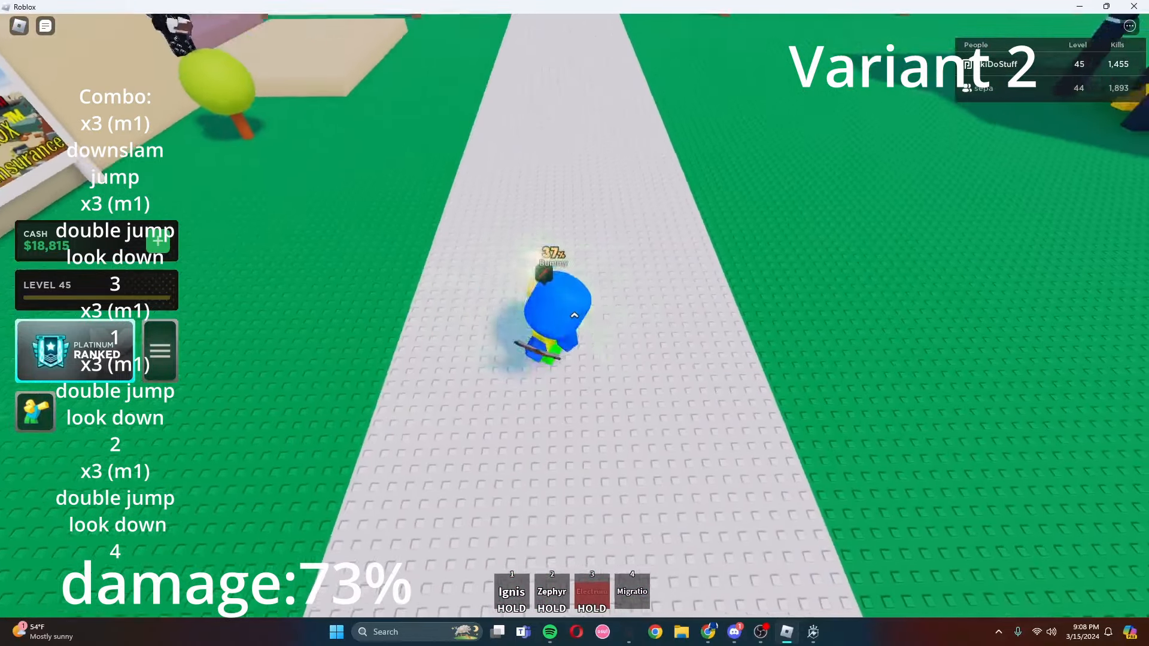
pyautogui.click(574, 315)
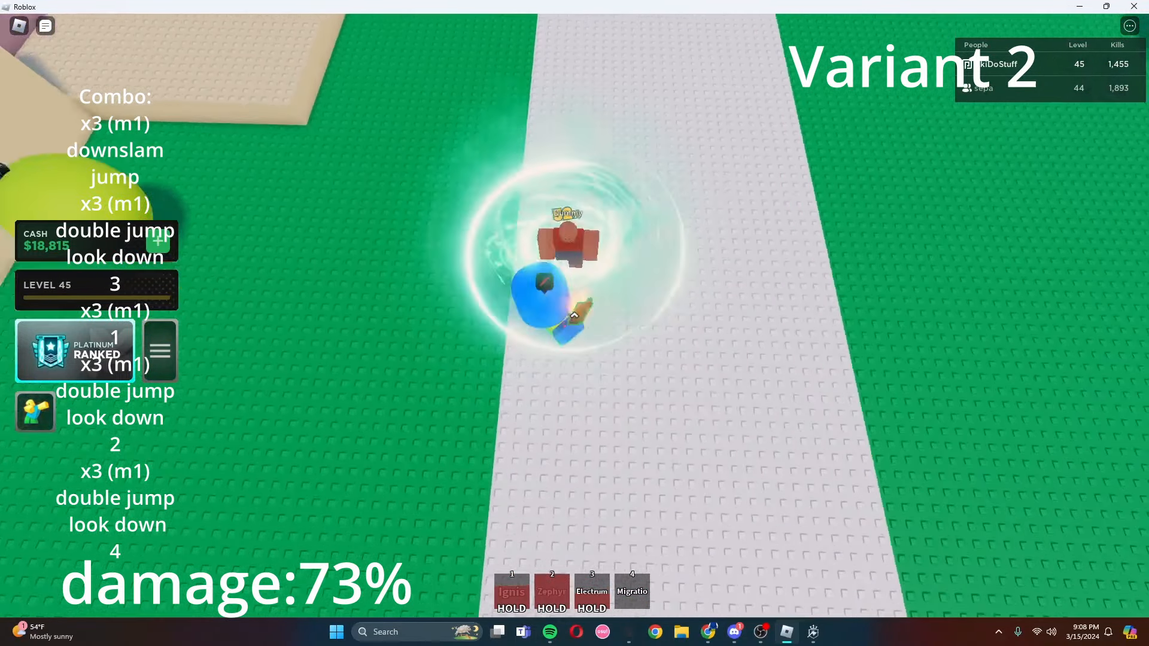
pyautogui.click(574, 315)
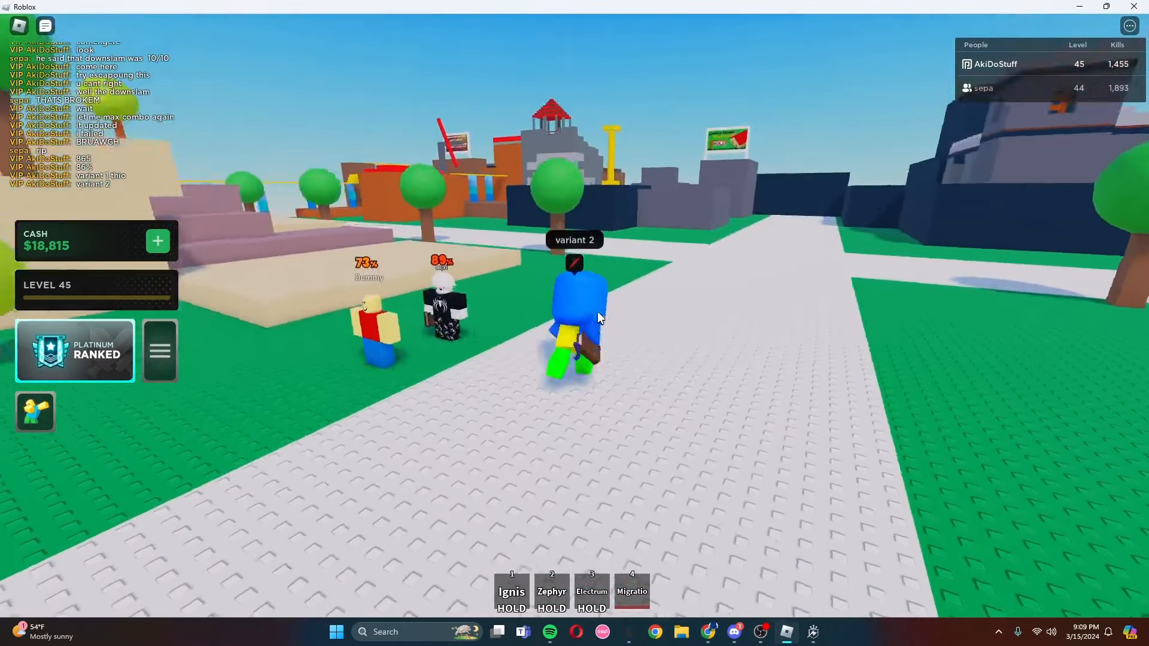
# - Walk back along the path and climb over the round tree, equipping Migratio then switching to Ignis
pyautogui.press('s')
pyautogui.press('w')
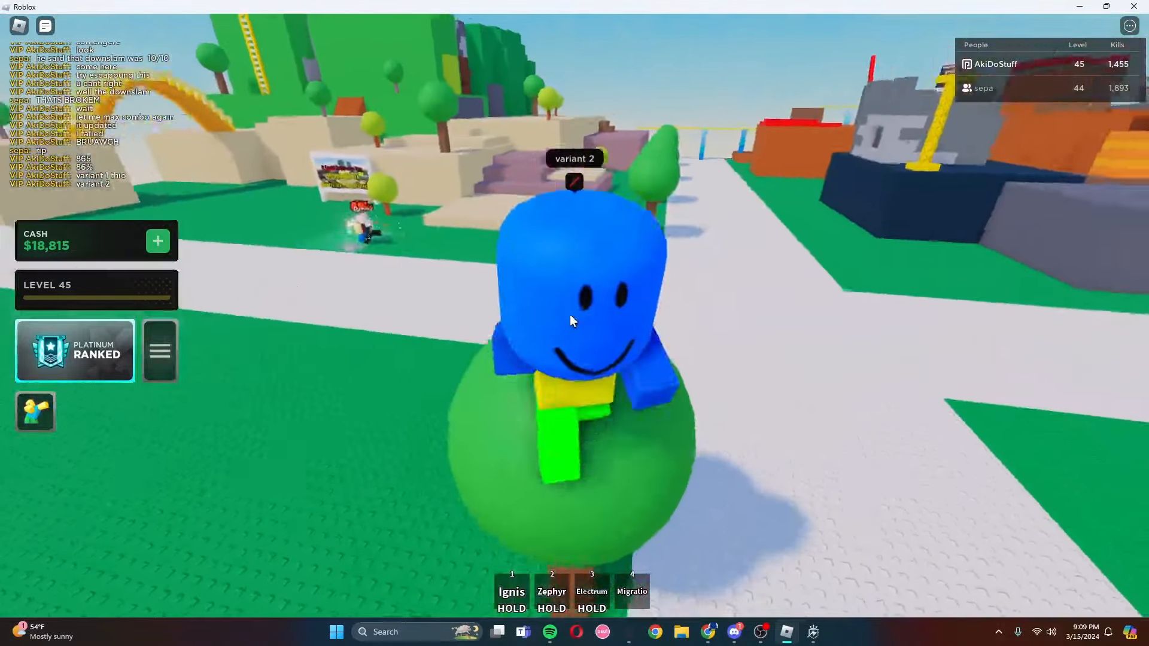
pyautogui.press('4')
pyautogui.press('w')
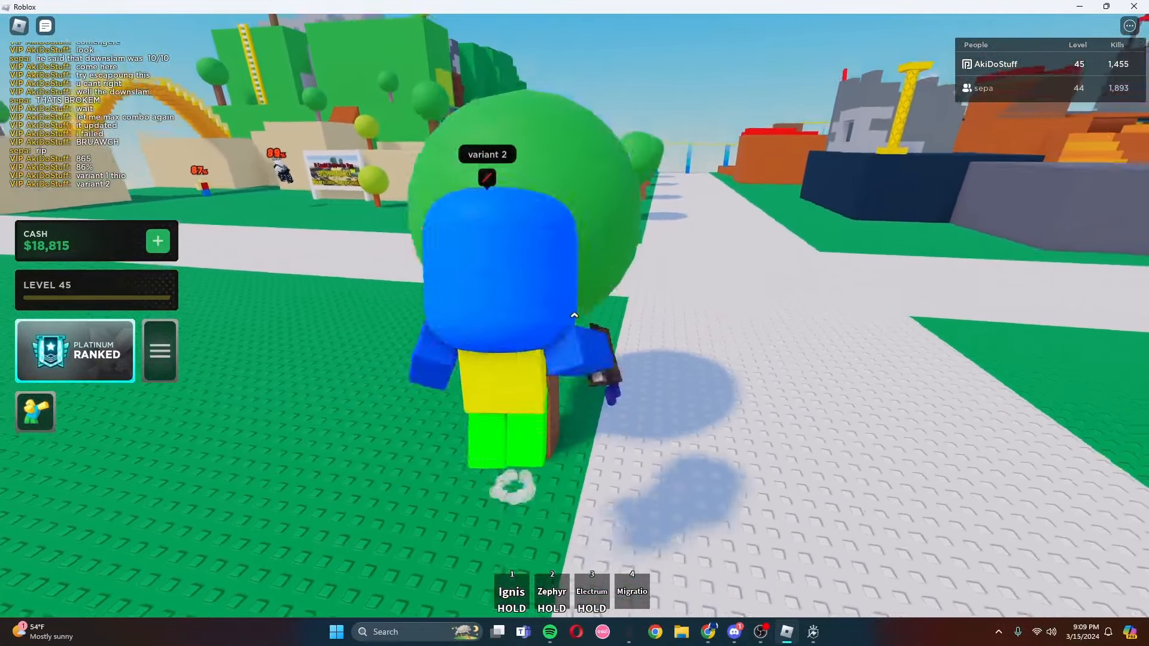
pyautogui.press('space')
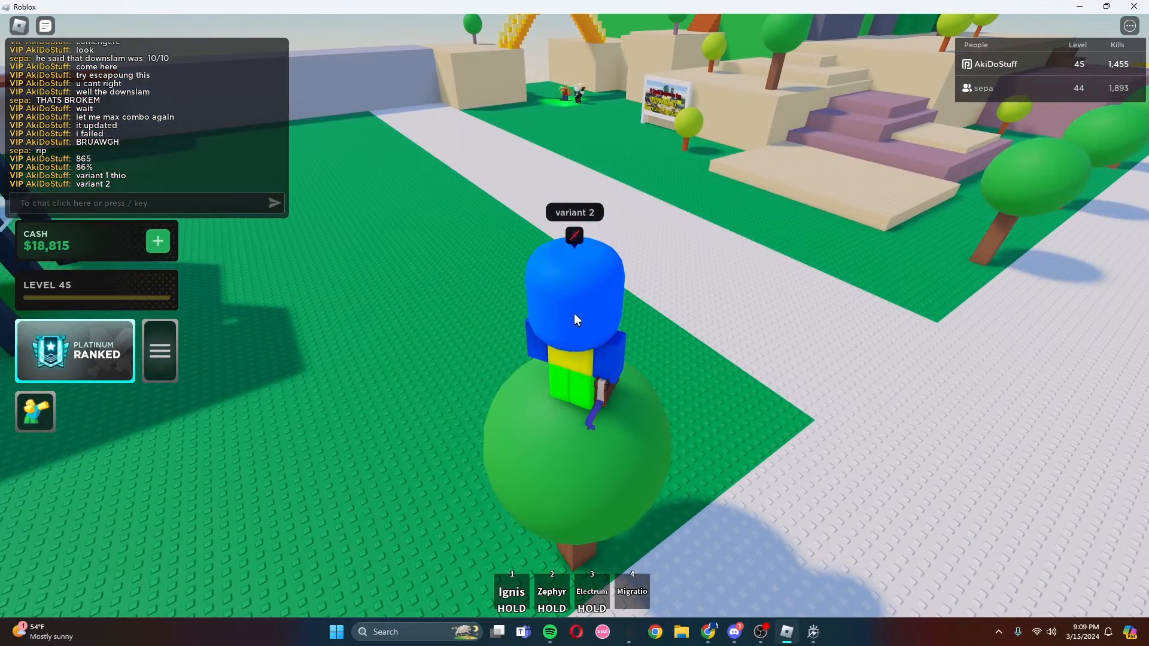
pyautogui.press('1')
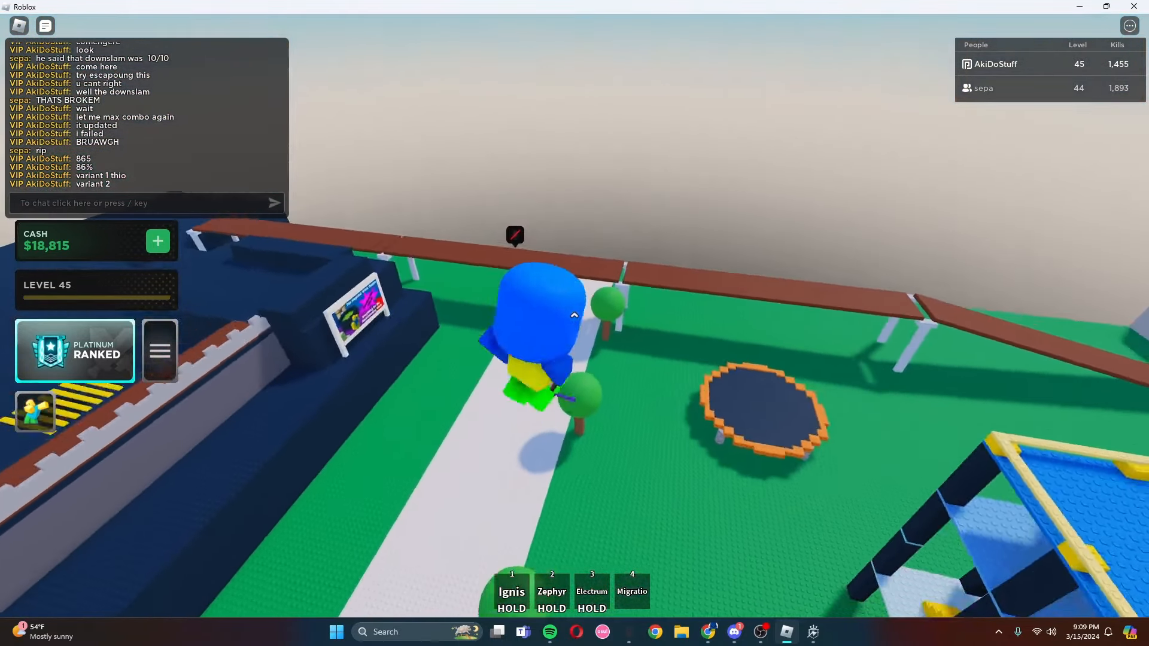
# - Get onto the brown wall and run along it toward the castle shop, dropping beside the castle wall
pyautogui.press('w')
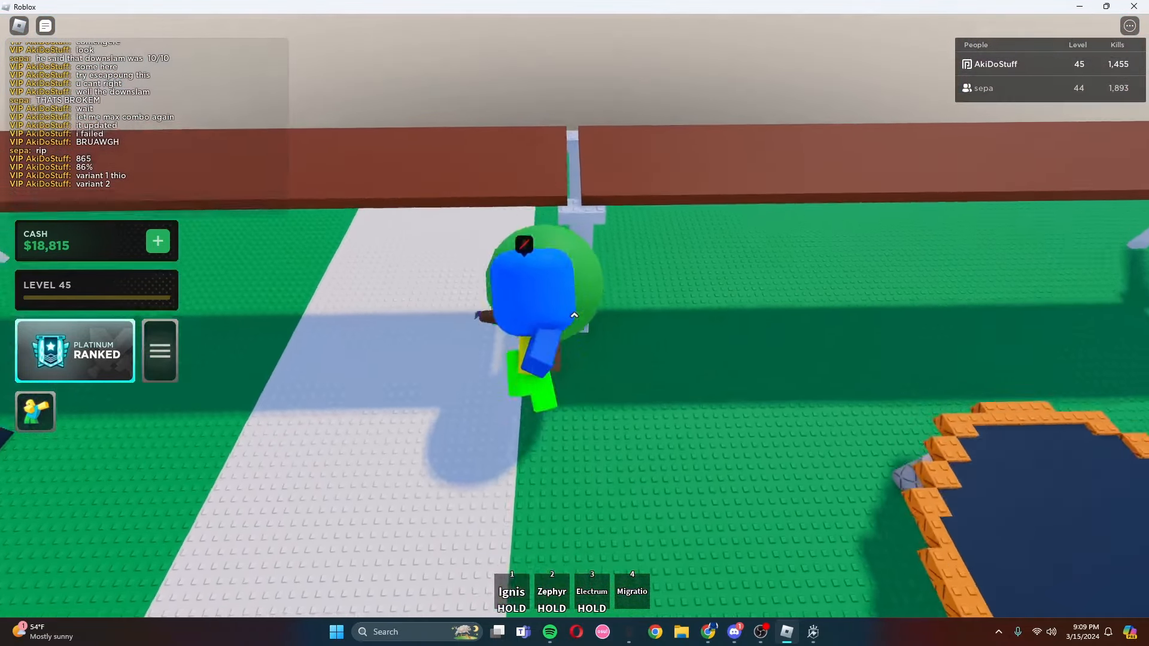
pyautogui.press('space')
pyautogui.press('w')
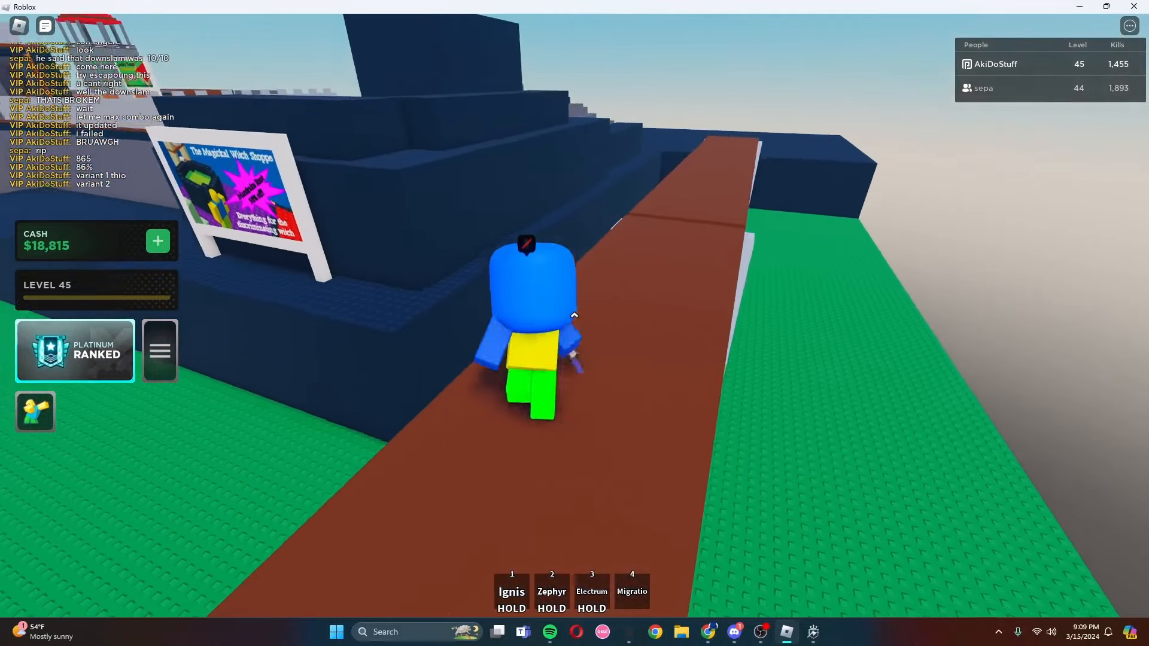
pyautogui.press('w')
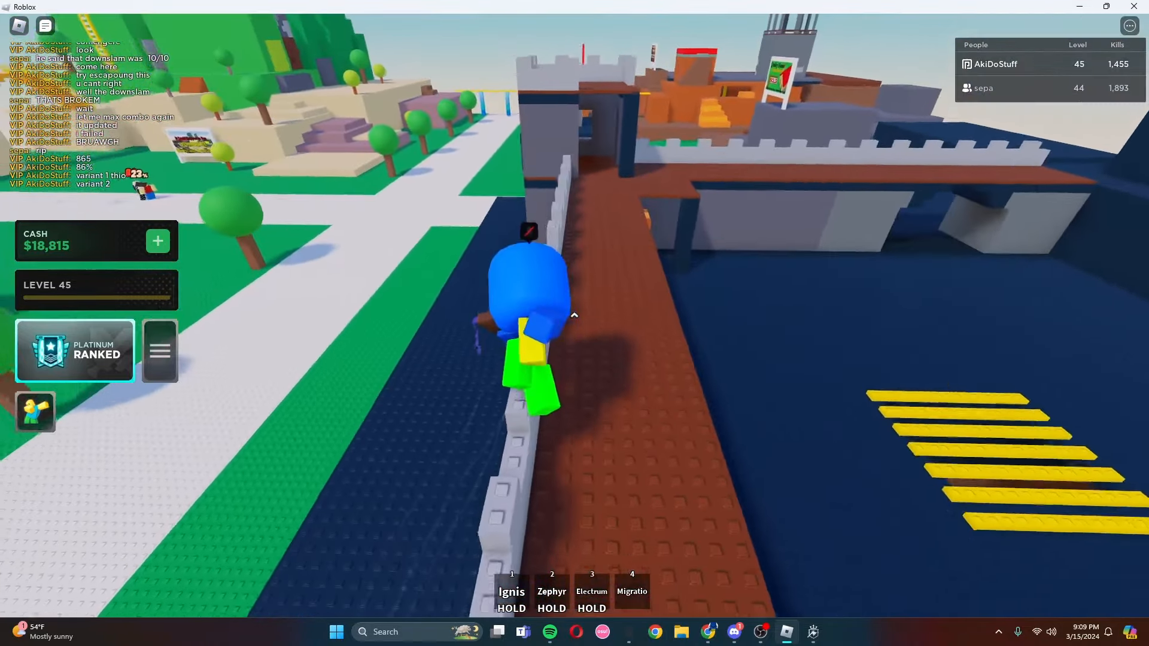
pyautogui.press('w')
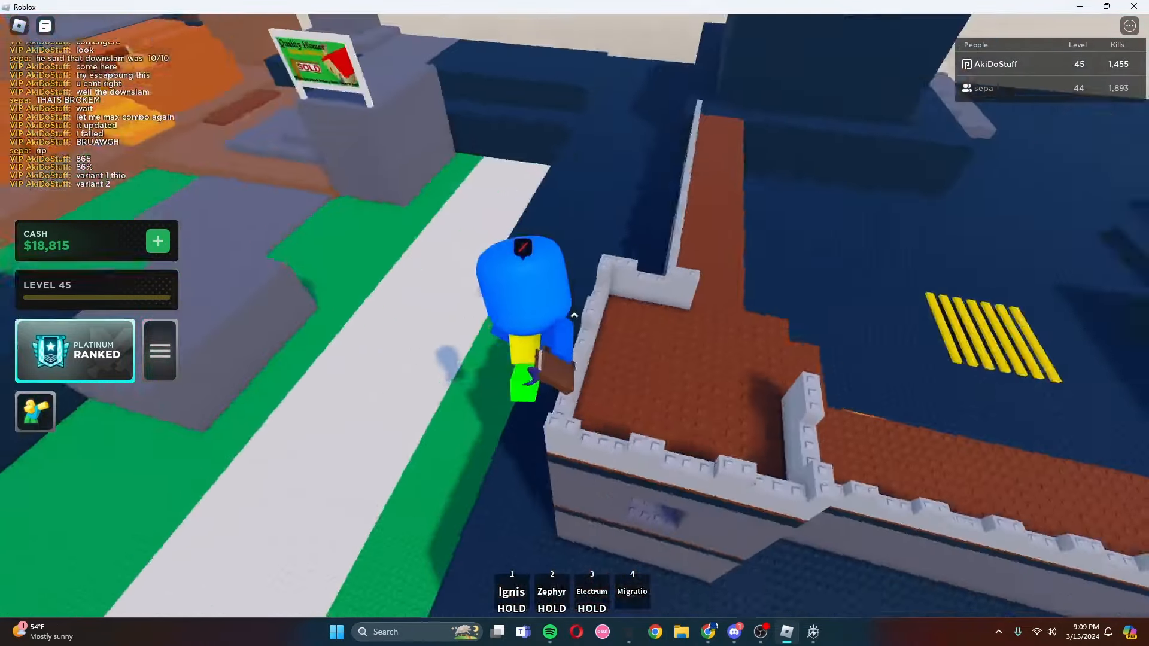
# - Cross the castle wall via the brick floor and dark blue wall, dropping onto the green field
pyautogui.press('w')
pyautogui.press('space')
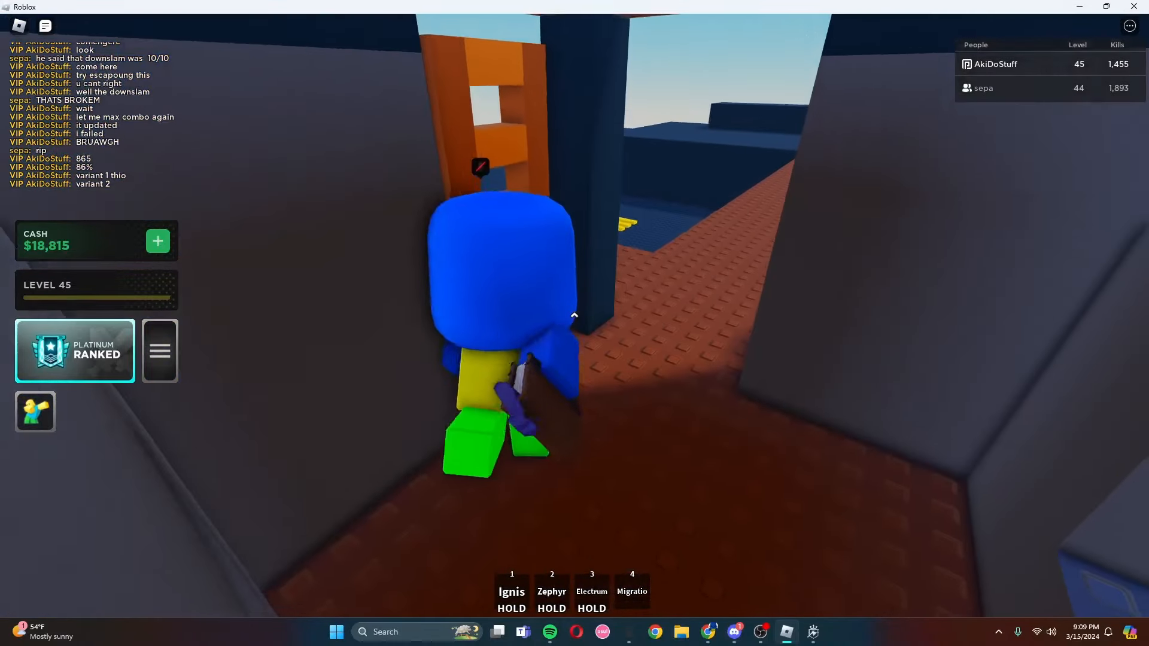
pyautogui.press('w')
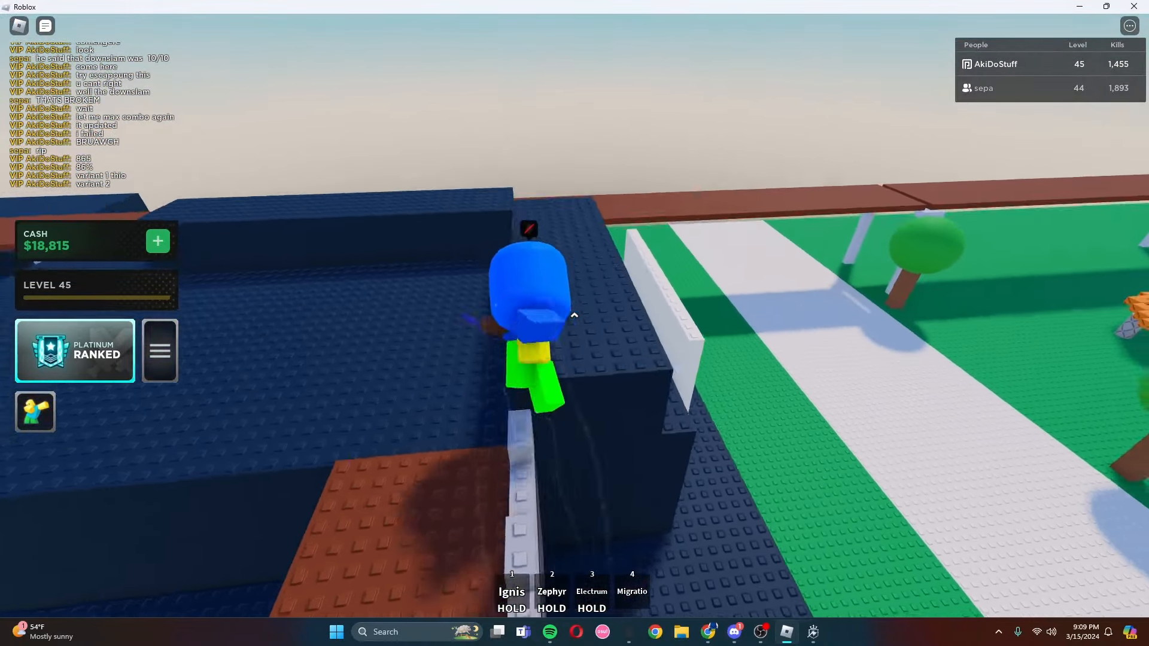
pyautogui.press('w')
pyautogui.press('w')
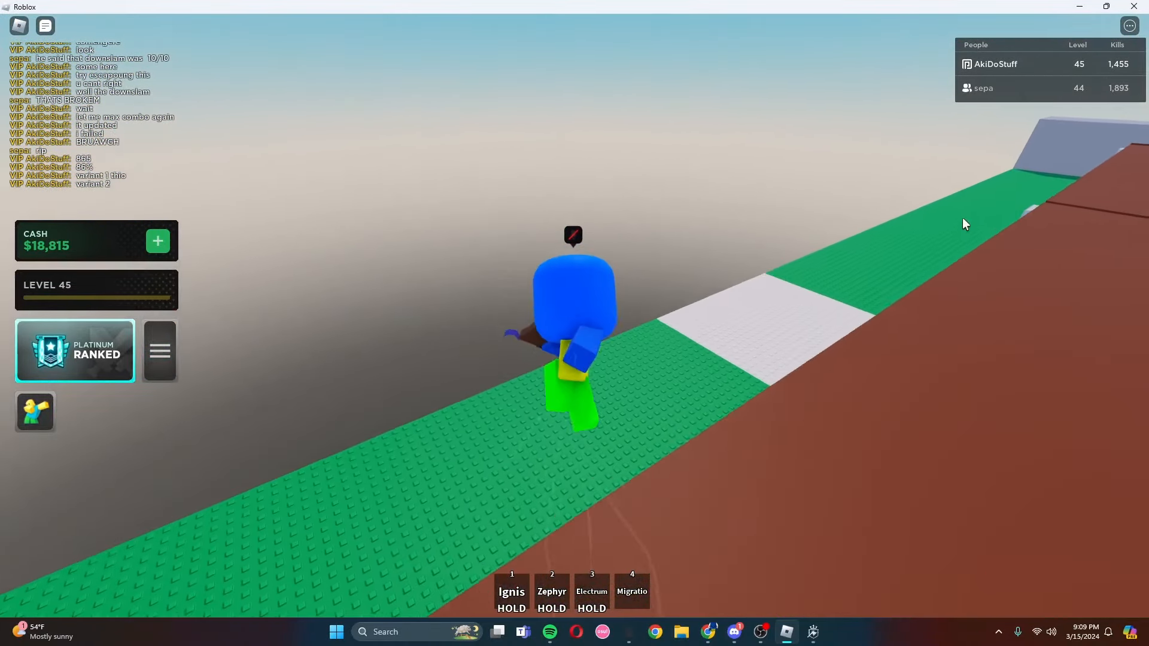
# - Run across the green field along its edge onto the brown walkway and turn to face back
pyautogui.press('s')
pyautogui.press('w')
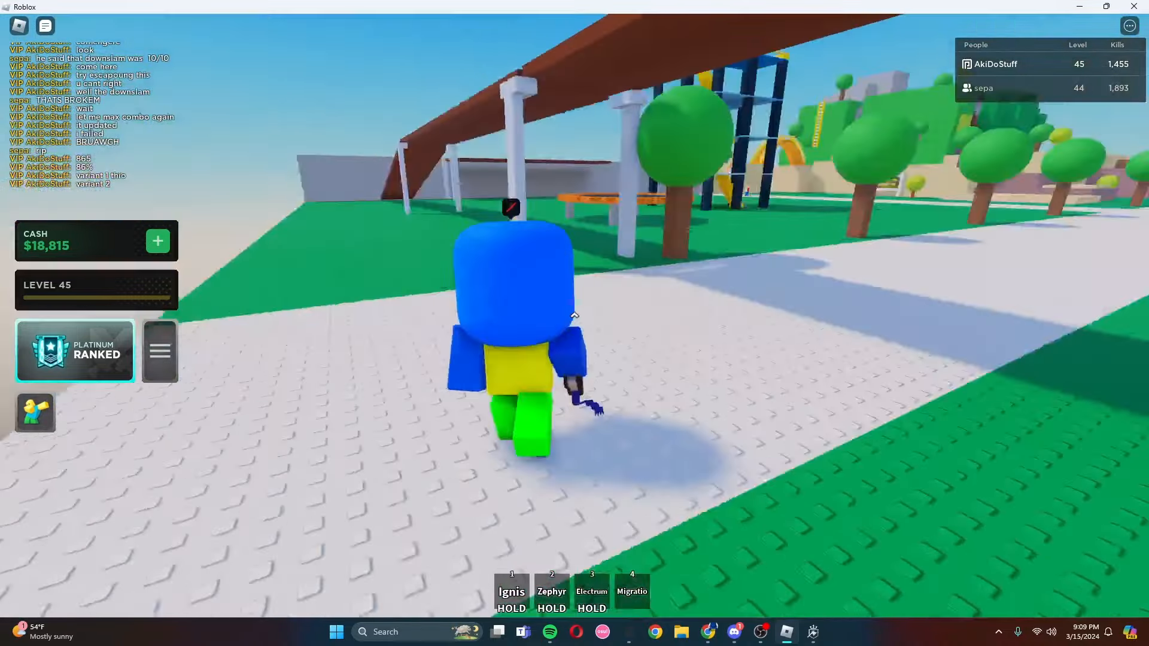
pyautogui.press('w')
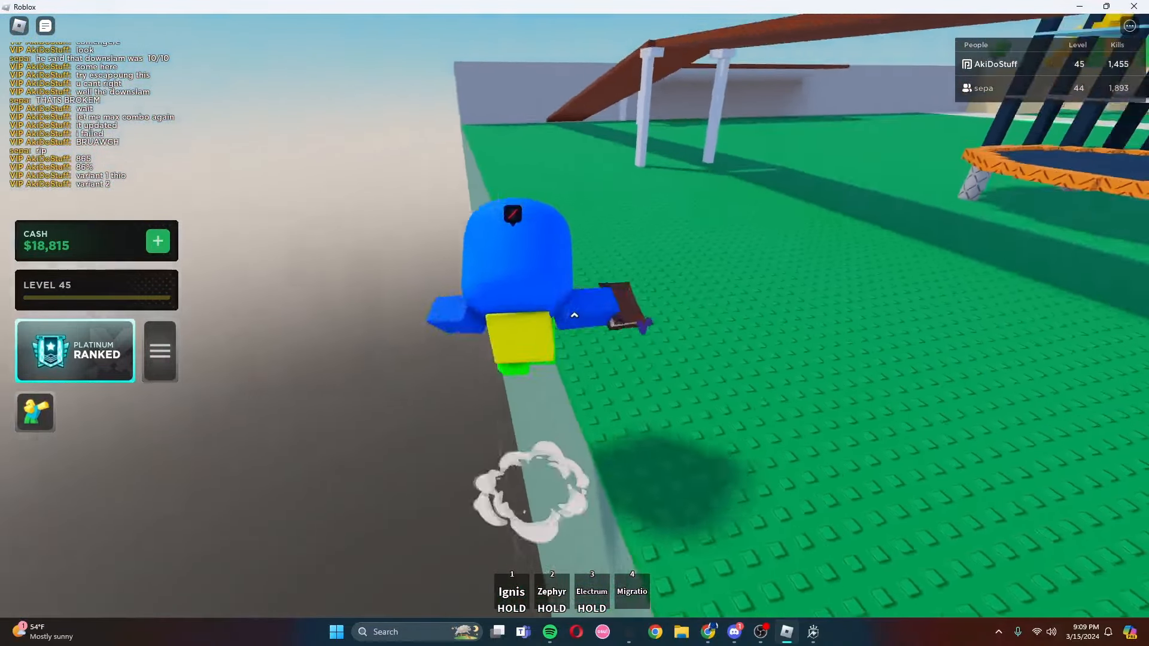
pyautogui.press('w')
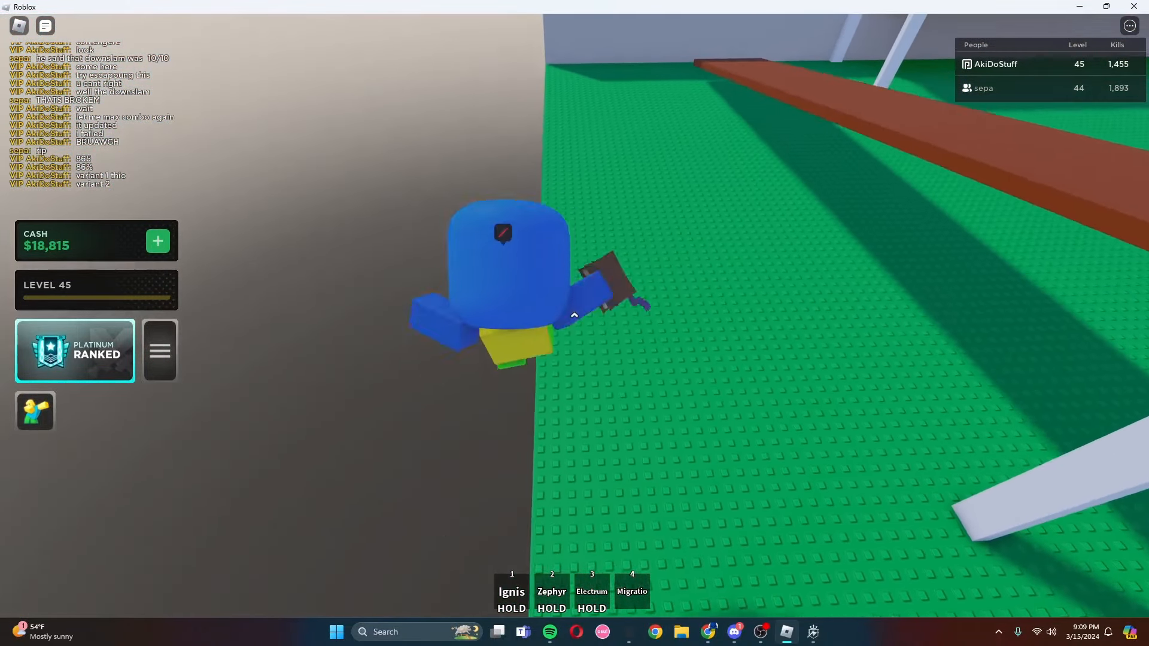
pyautogui.press('w')
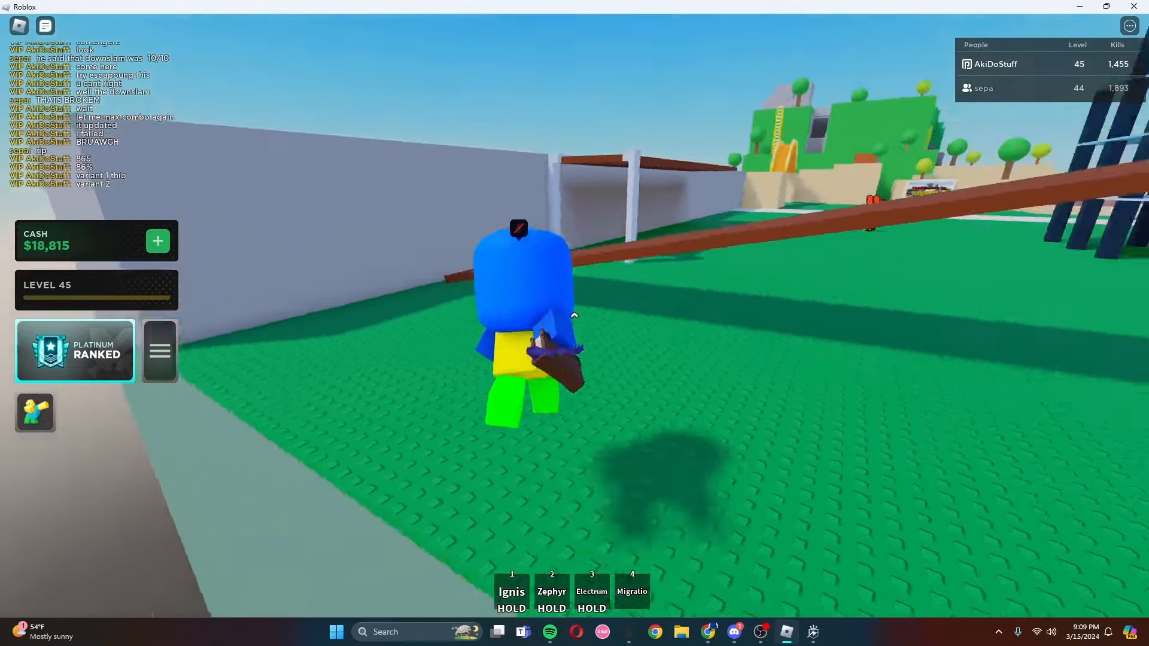
pyautogui.press('w')
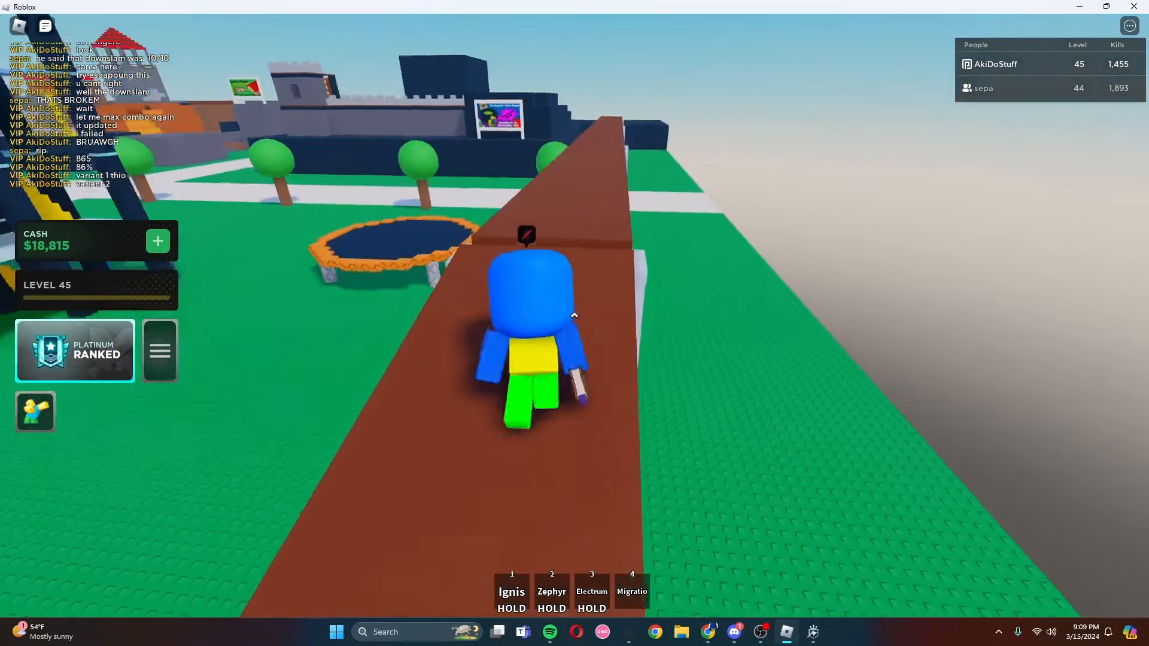
pyautogui.press('s')
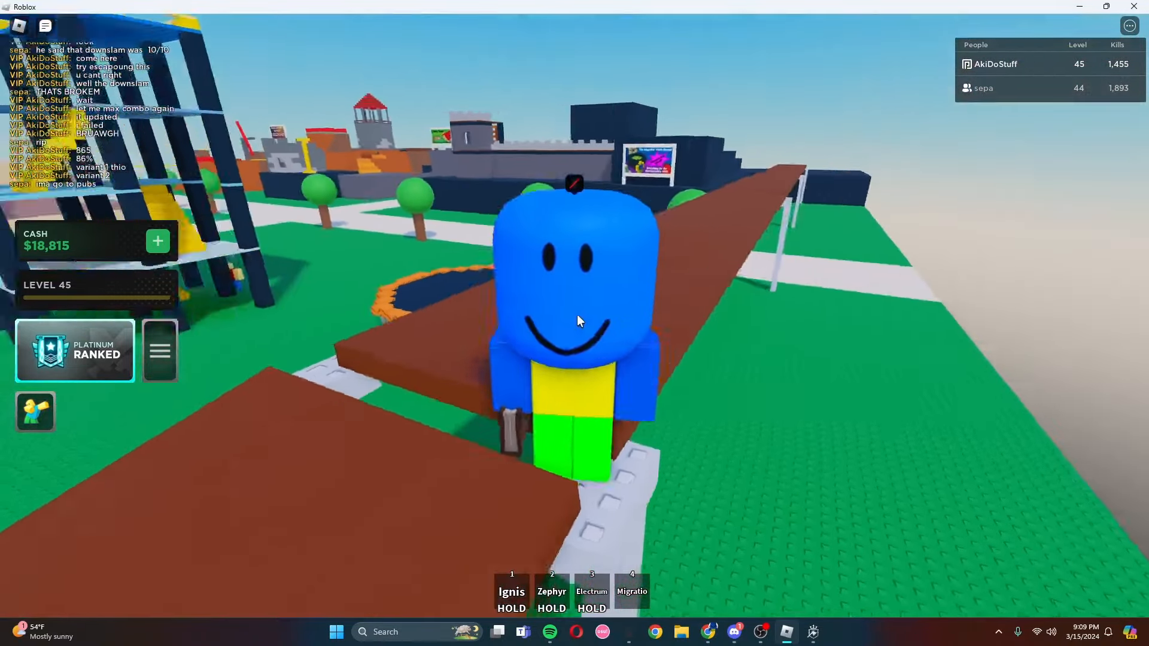